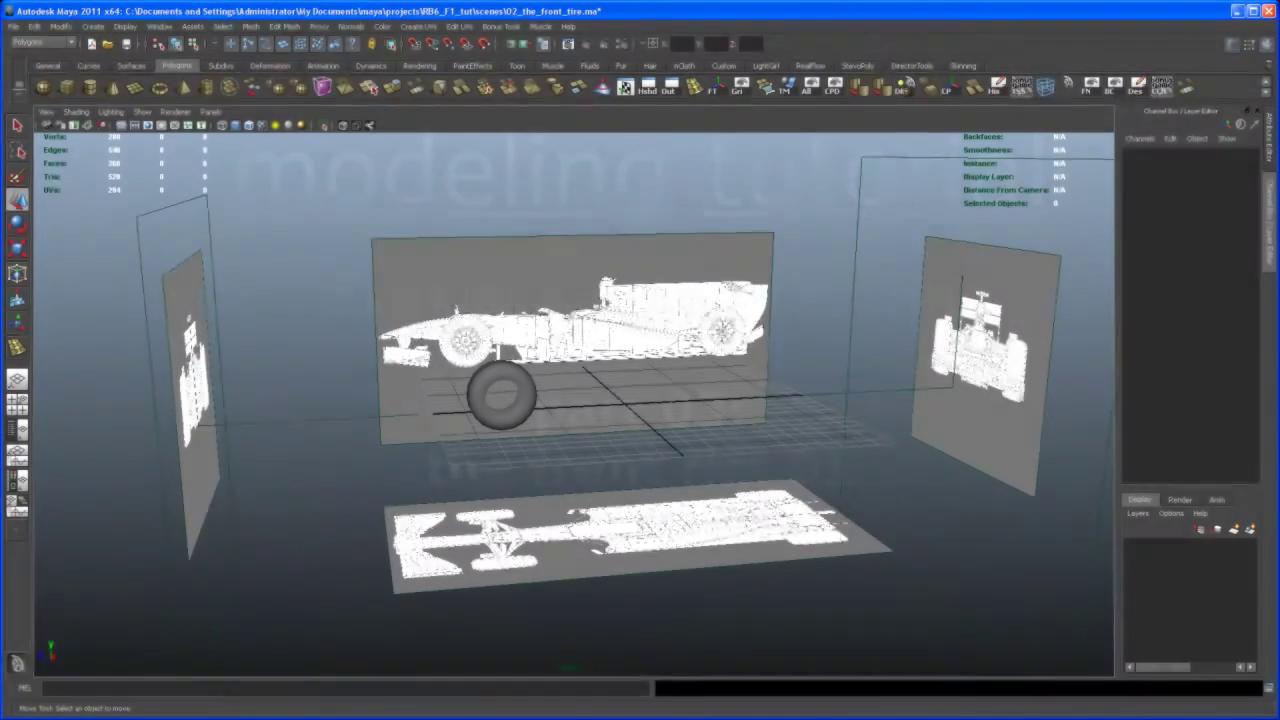
# Step: Frame the front tire in the perspective view and display wireframe on shaded for unselected objects
pyautogui.keyDown('alt'); pyautogui.moveTo(600, 437); pyautogui.dragTo(440, 388); pyautogui.keyUp('alt')
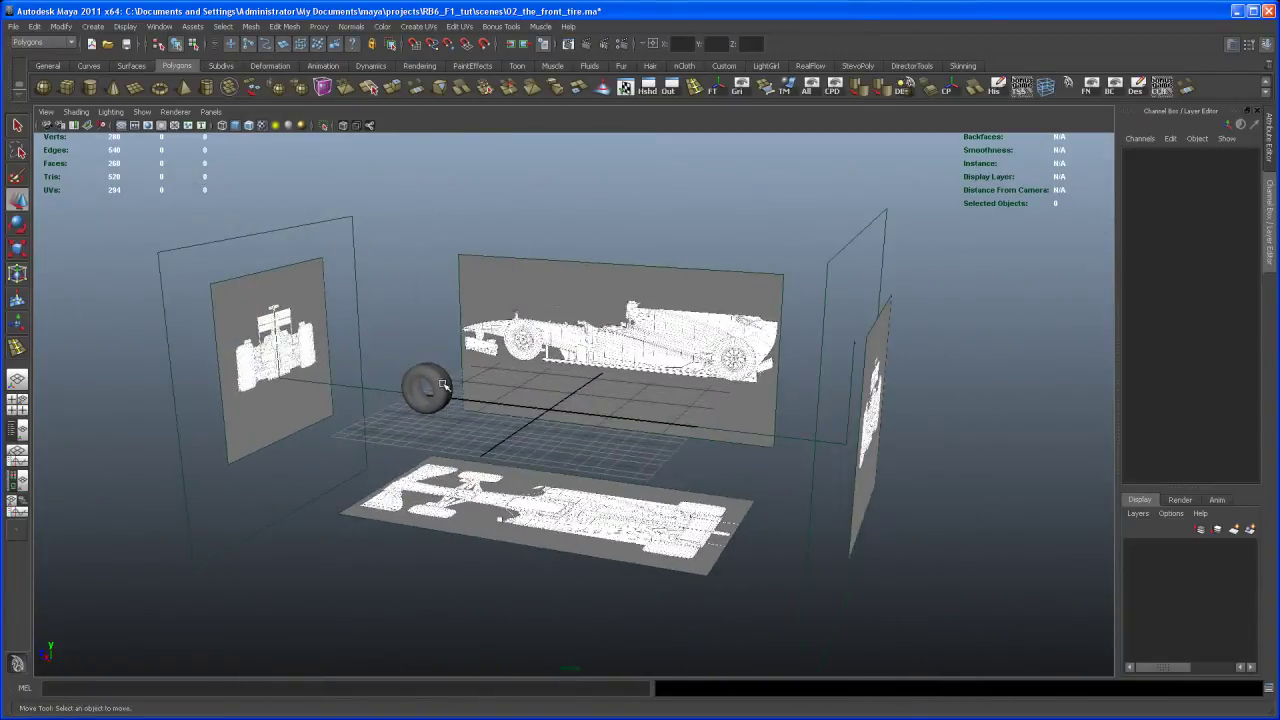
pyautogui.click(443, 388)
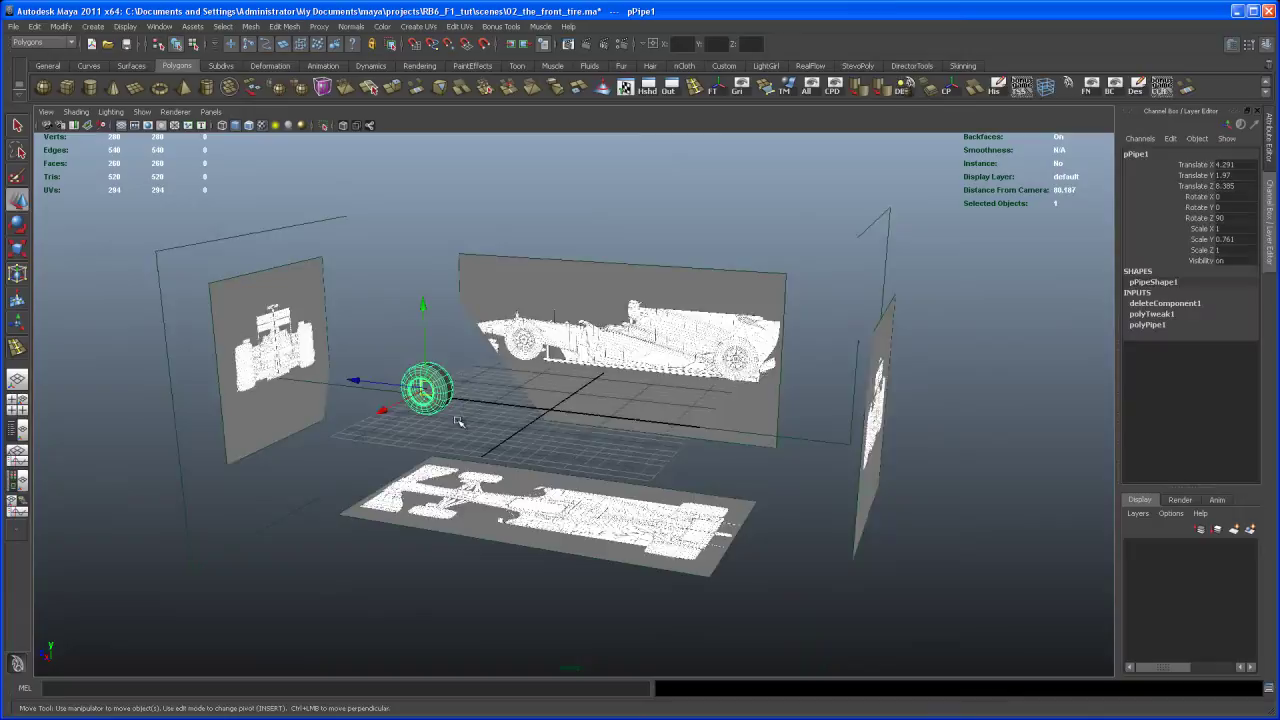
pyautogui.press('f')
pyautogui.keyDown('alt'); pyautogui.moveTo(600, 430); pyautogui.dragTo(644, 452); pyautogui.keyUp('alt')
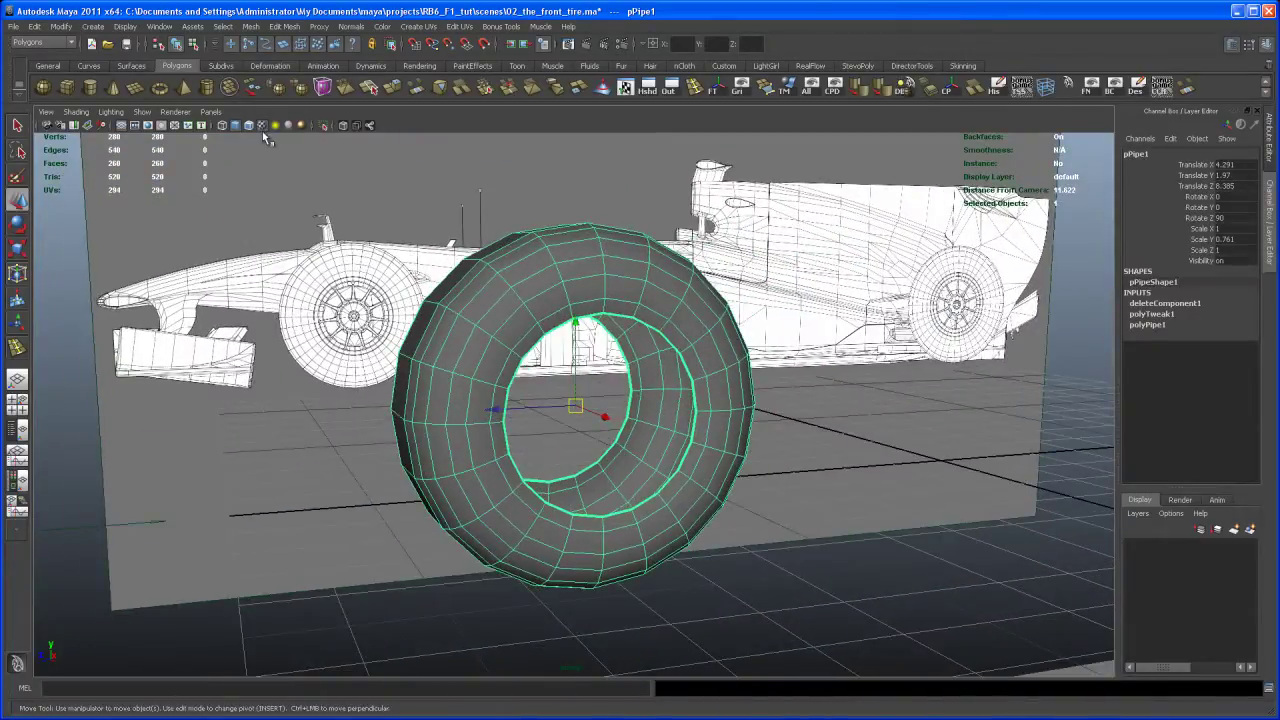
pyautogui.click(842, 502)
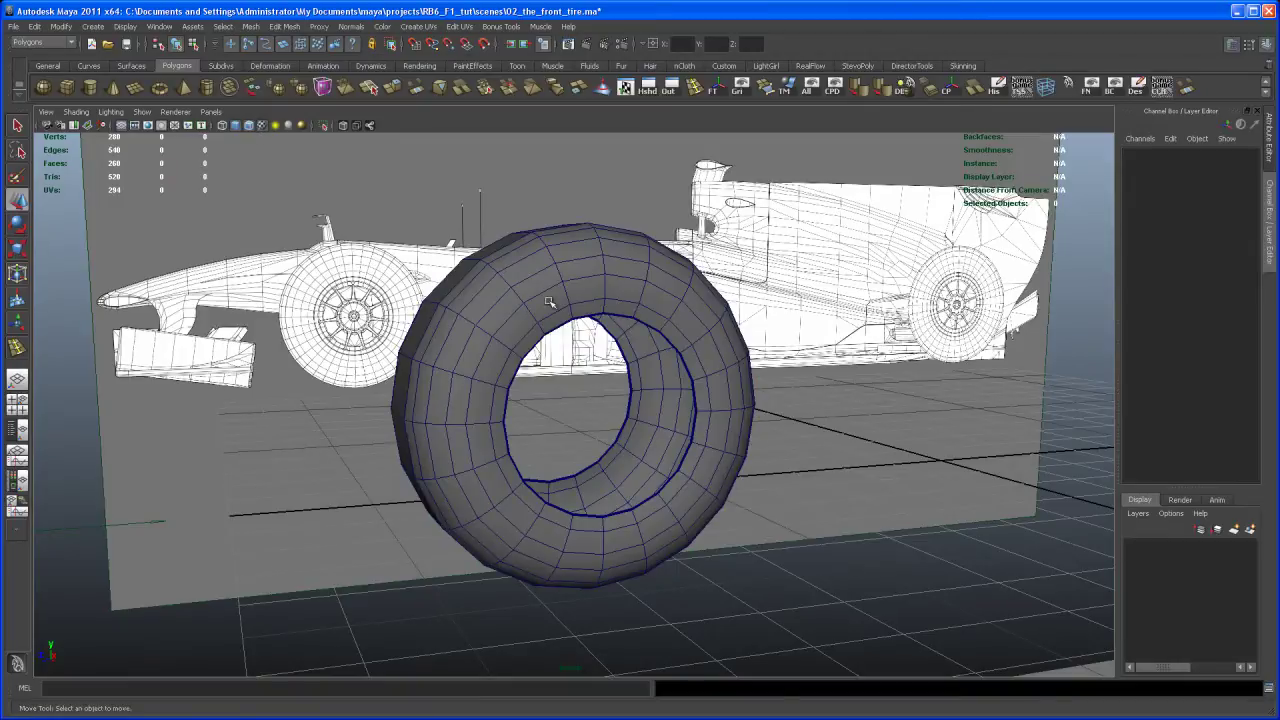
# Step: Examine the front wheel on the side-view blueprint together with the modeled tire in front of it
pyautogui.keyDown('alt'); pyautogui.moveTo(470, 360); pyautogui.dragTo(547, 364); pyautogui.keyUp('alt')
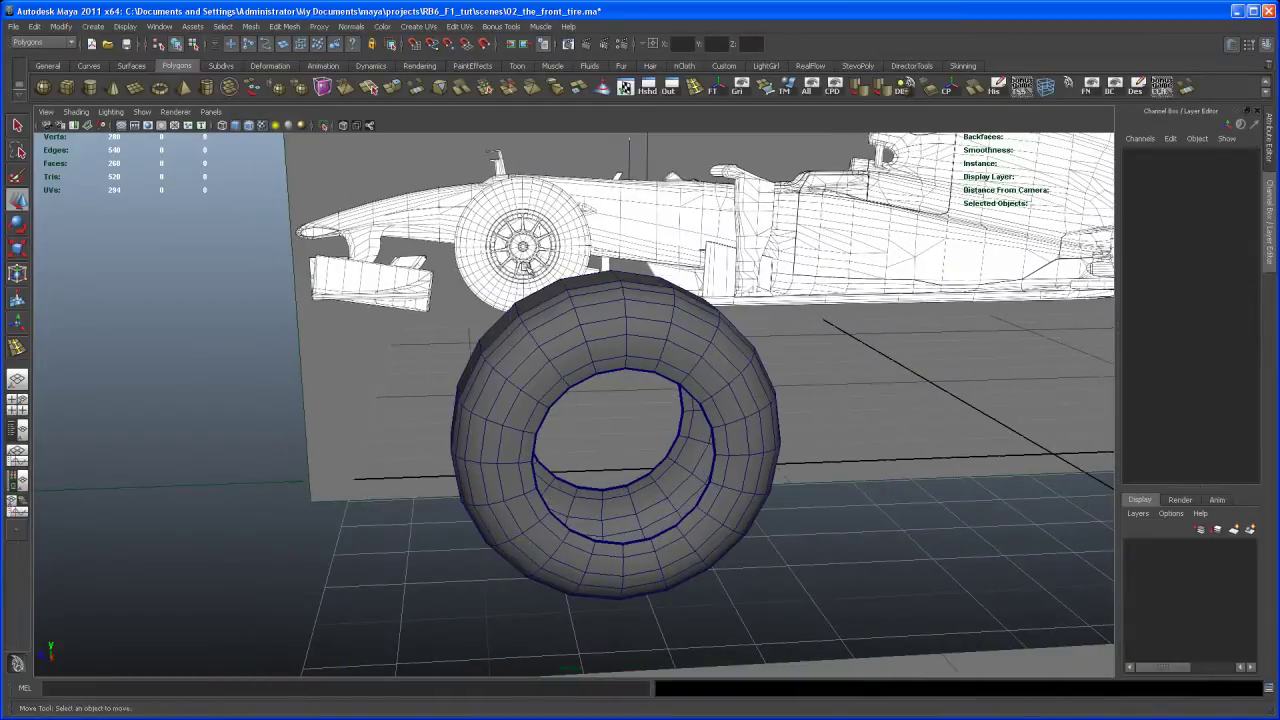
pyautogui.keyDown('alt'); pyautogui.moveTo(523, 263); pyautogui.dragTo(558, 314, button='middle'); pyautogui.keyUp('alt')
pyautogui.keyDown('alt'); pyautogui.moveTo(558, 314); pyautogui.dragTo(575, 316, button='right'); pyautogui.keyUp('alt')
pyautogui.keyDown('alt'); pyautogui.moveTo(576, 319); pyautogui.dragTo(634, 463, button='middle'); pyautogui.keyUp('alt')
pyautogui.keyDown('alt'); pyautogui.moveTo(634, 463); pyautogui.dragTo(703, 466, button='right'); pyautogui.keyUp('alt')
pyautogui.keyDown('alt'); pyautogui.moveTo(692, 328); pyautogui.dragTo(522, 300, button='right'); pyautogui.keyUp('alt')
pyautogui.keyDown('alt'); pyautogui.moveTo(522, 300); pyautogui.dragTo(500, 316, button='middle'); pyautogui.keyUp('alt')
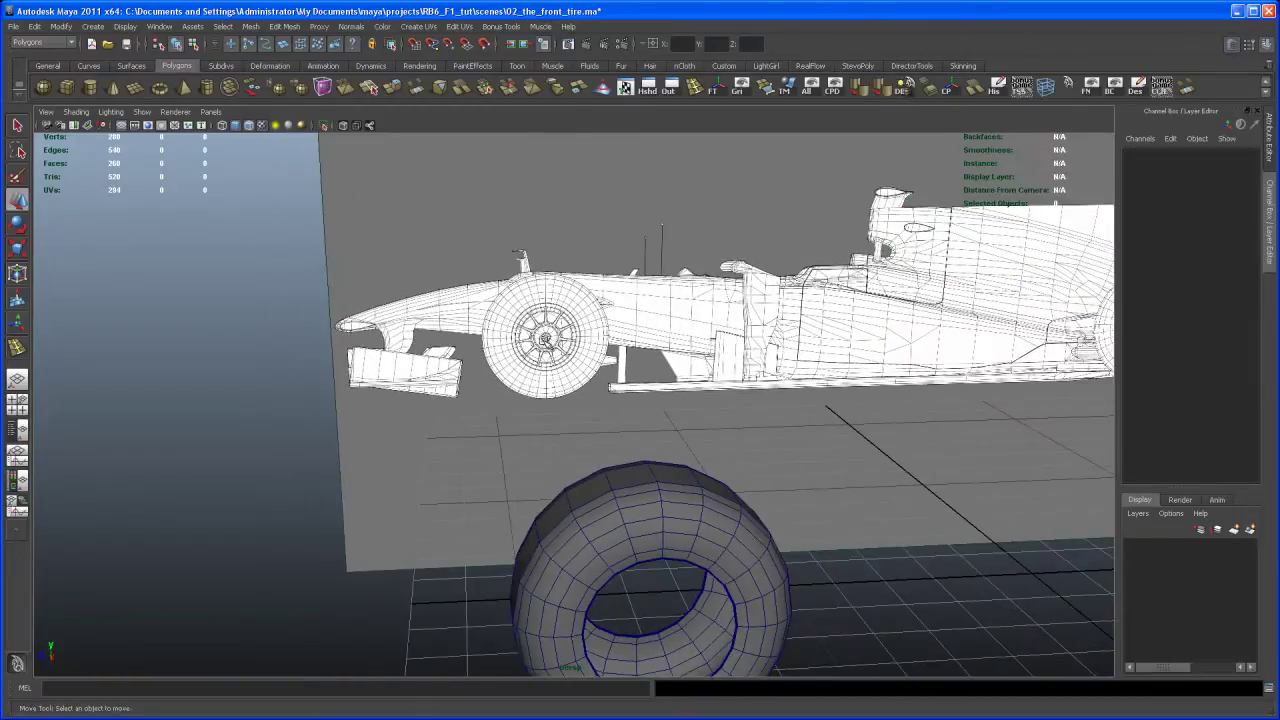
pyautogui.keyDown('alt'); pyautogui.moveTo(570, 355); pyautogui.dragTo(622, 474, button='right'); pyautogui.keyUp('alt')
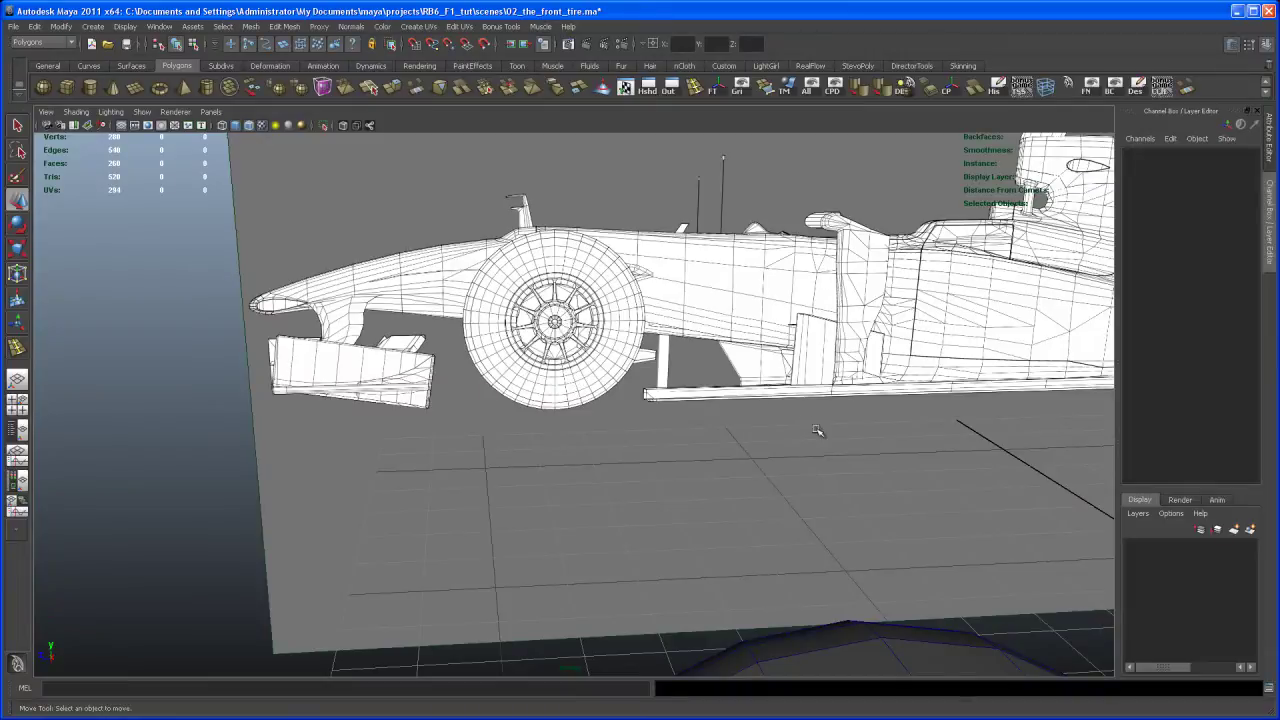
pyautogui.keyDown('alt'); pyautogui.moveTo(817, 430); pyautogui.dragTo(581, 267, button='right'); pyautogui.keyUp('alt')
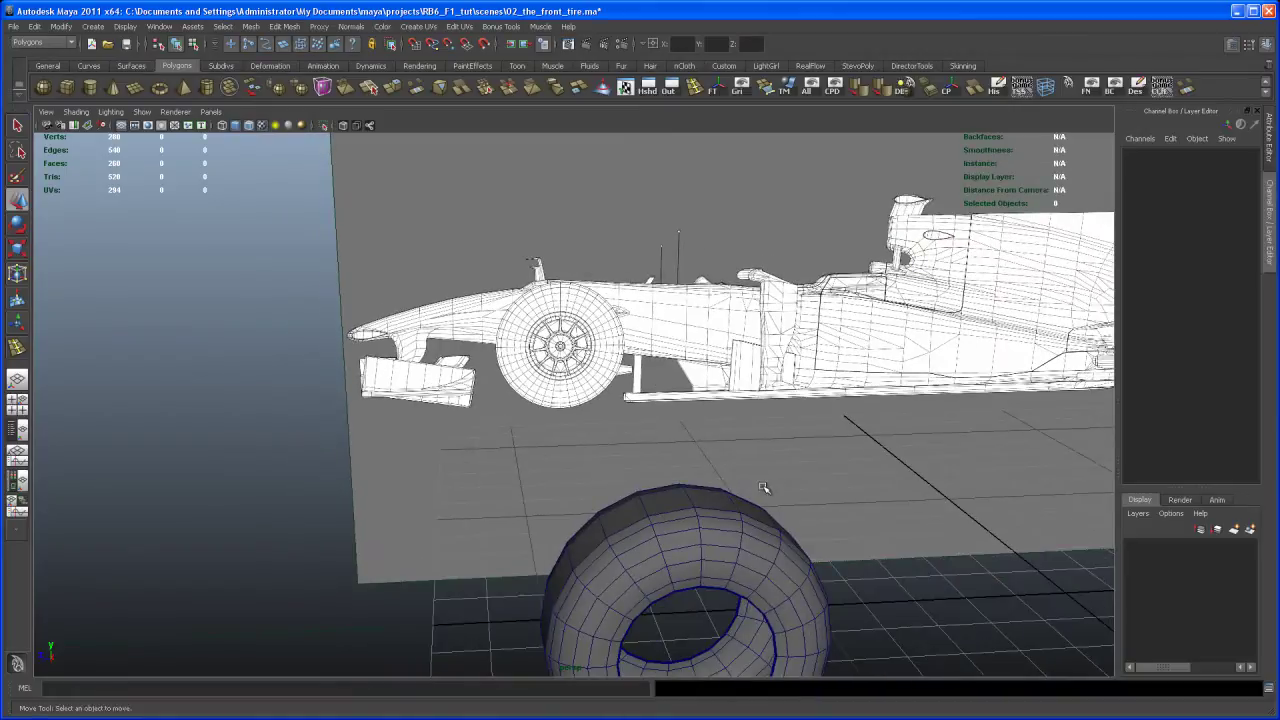
# Step: Switch to Windows Picture and Fax Viewer and browse the Red Bull RB6 reference images for wheel and rim details
pyautogui.hotkey('alt', 'Tab')
pyautogui.press('Tab')
pyautogui.press('Tab')
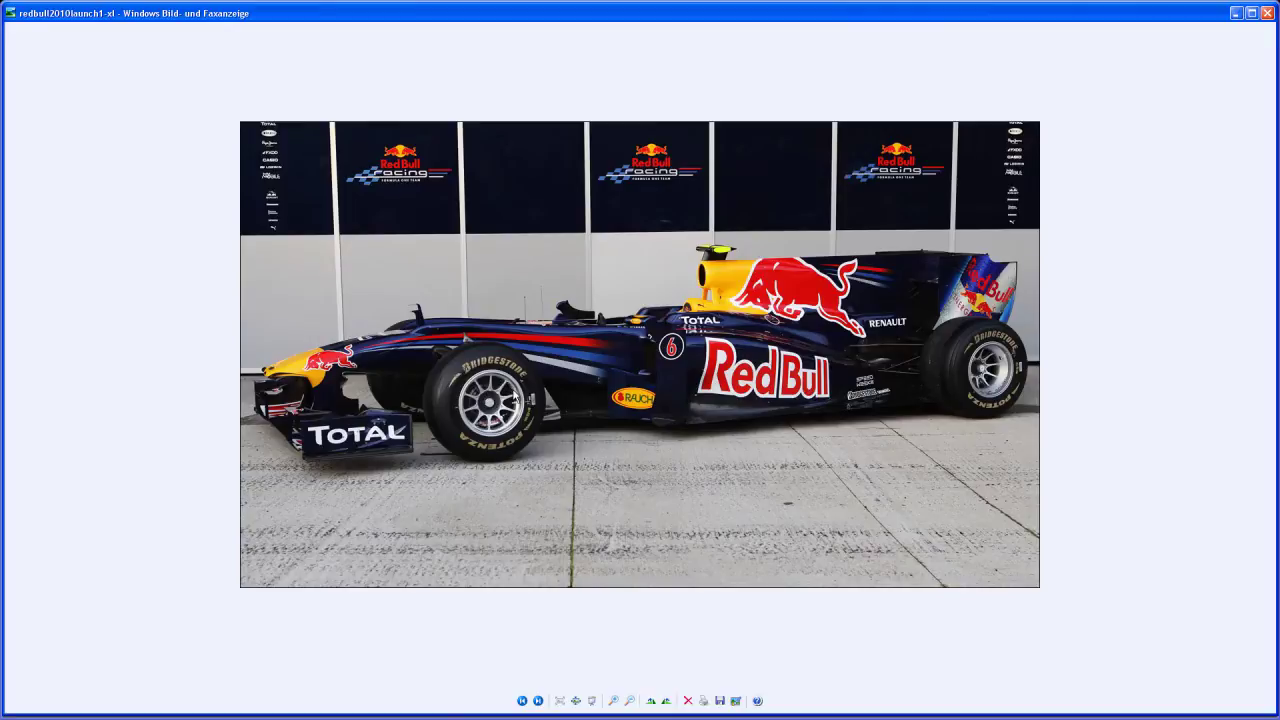
pyautogui.click(538, 701)
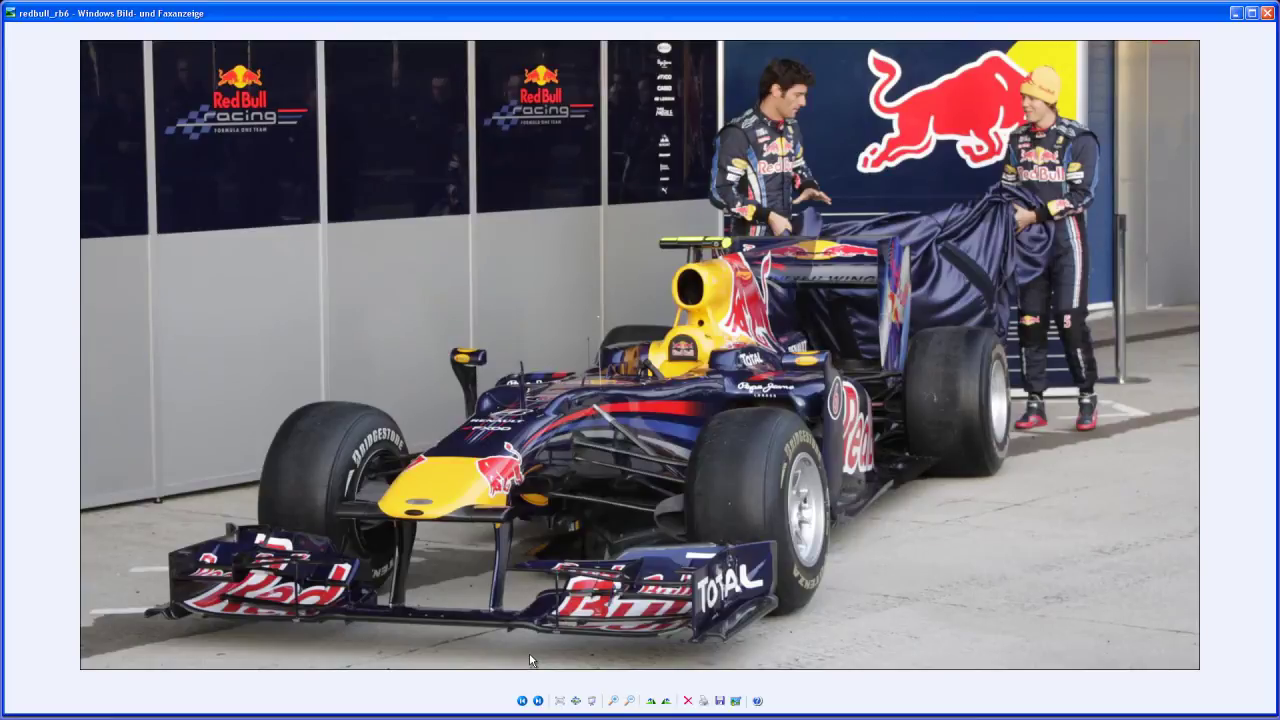
pyautogui.press('Right')
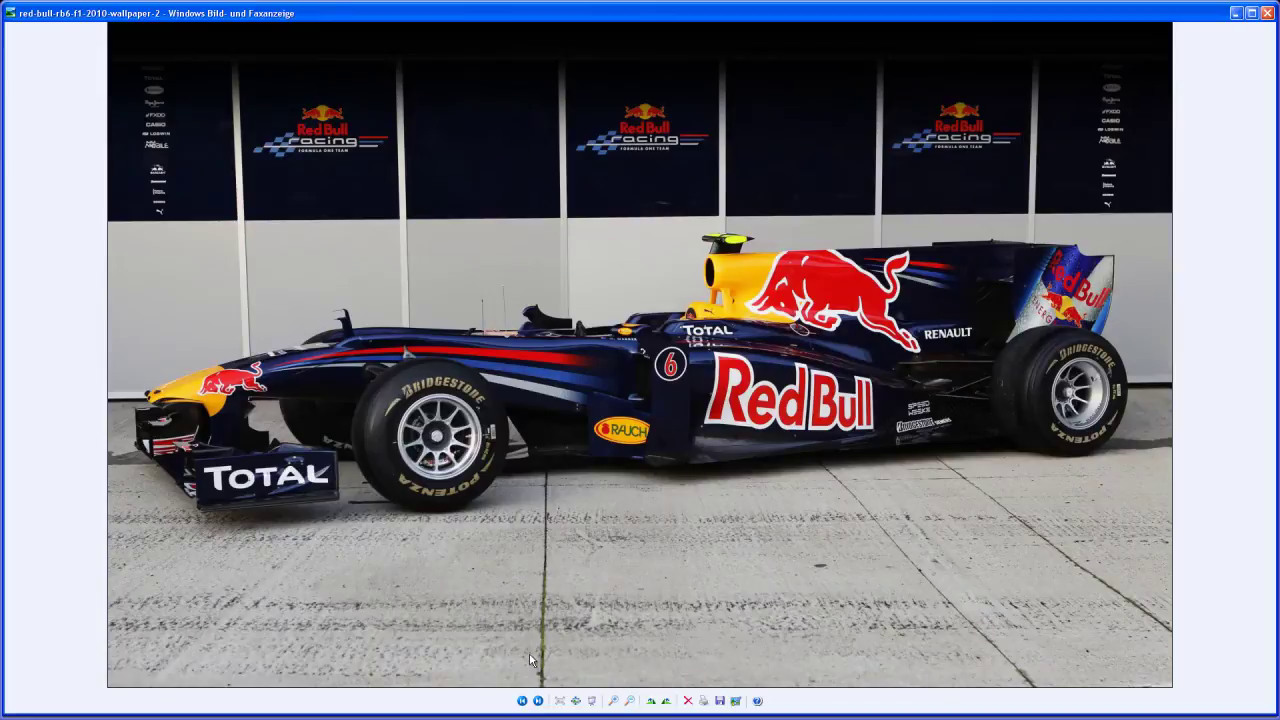
pyautogui.press('Right')
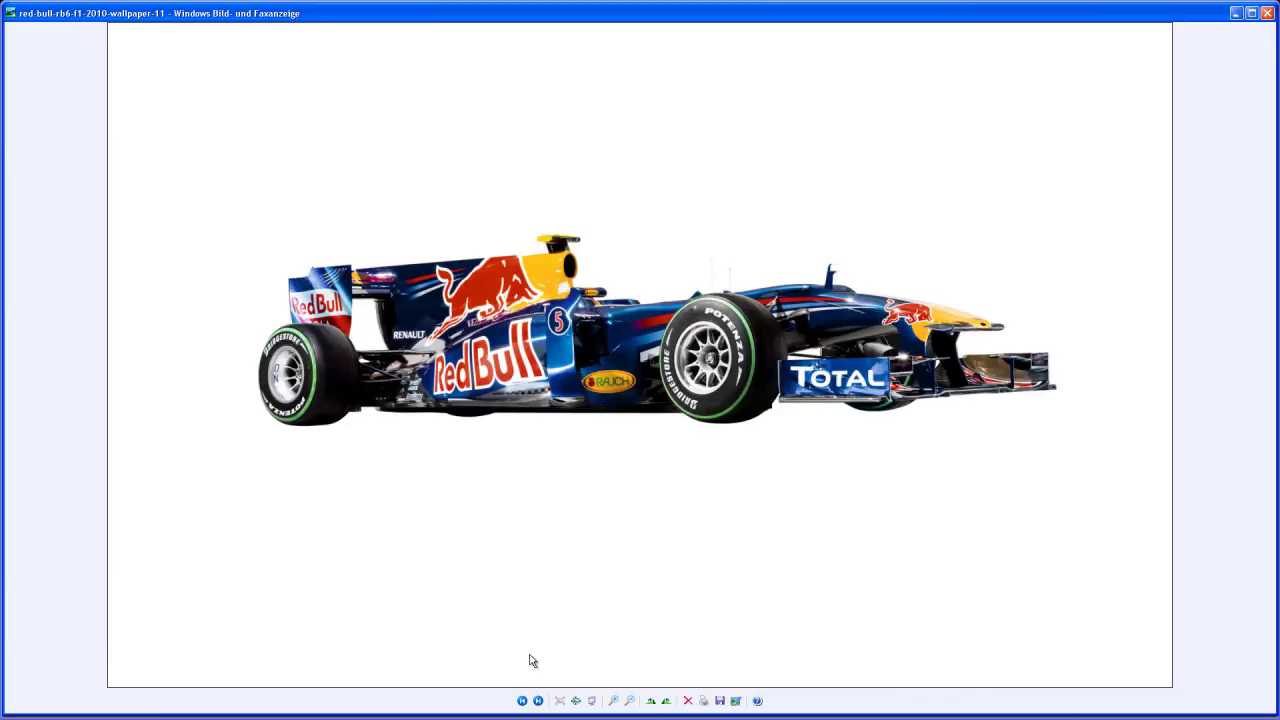
pyautogui.press('Right')
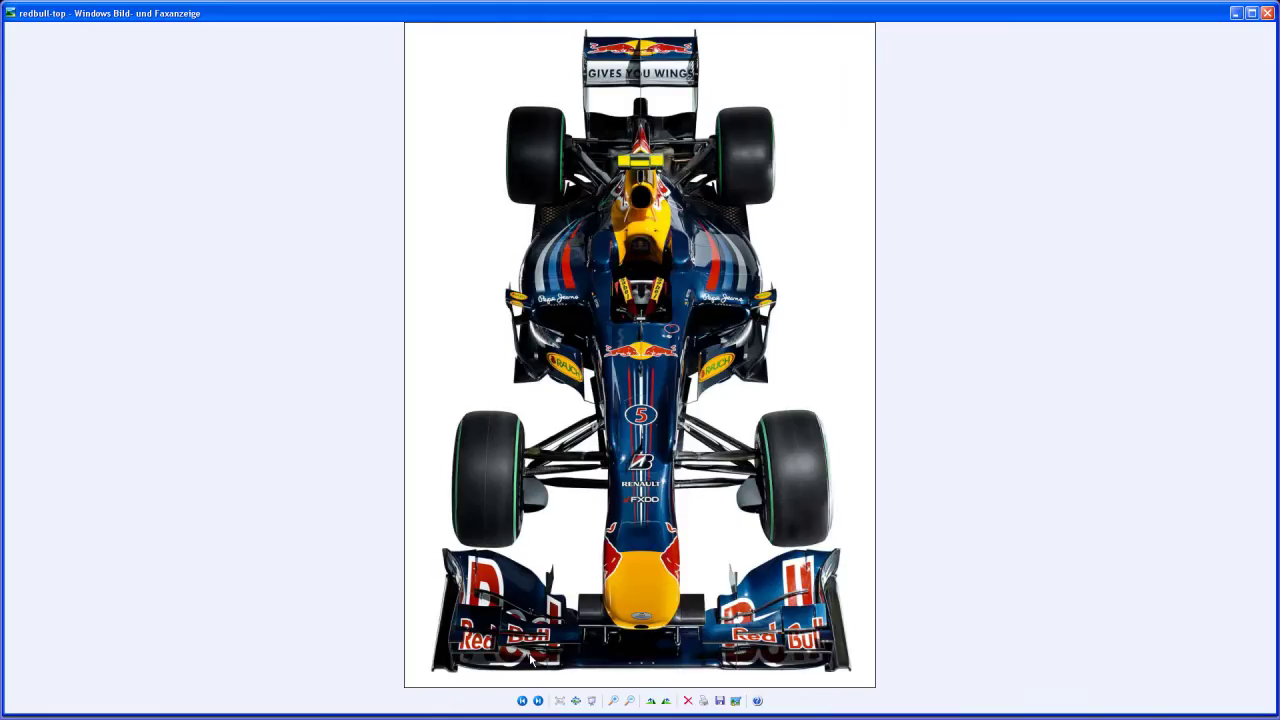
pyautogui.press('Right')
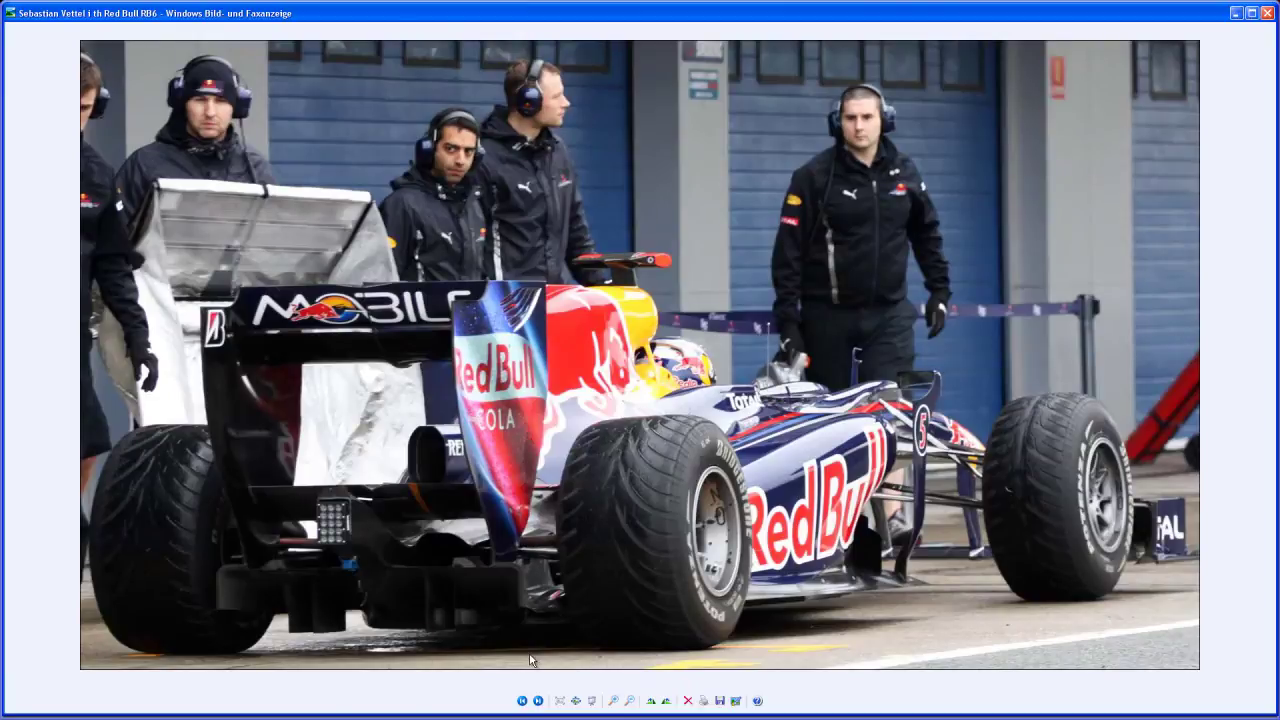
pyautogui.press('Left')
pyautogui.press('Right')
pyautogui.press('Right')
pyautogui.press('Right')
pyautogui.press('Right')
pyautogui.press('Right')
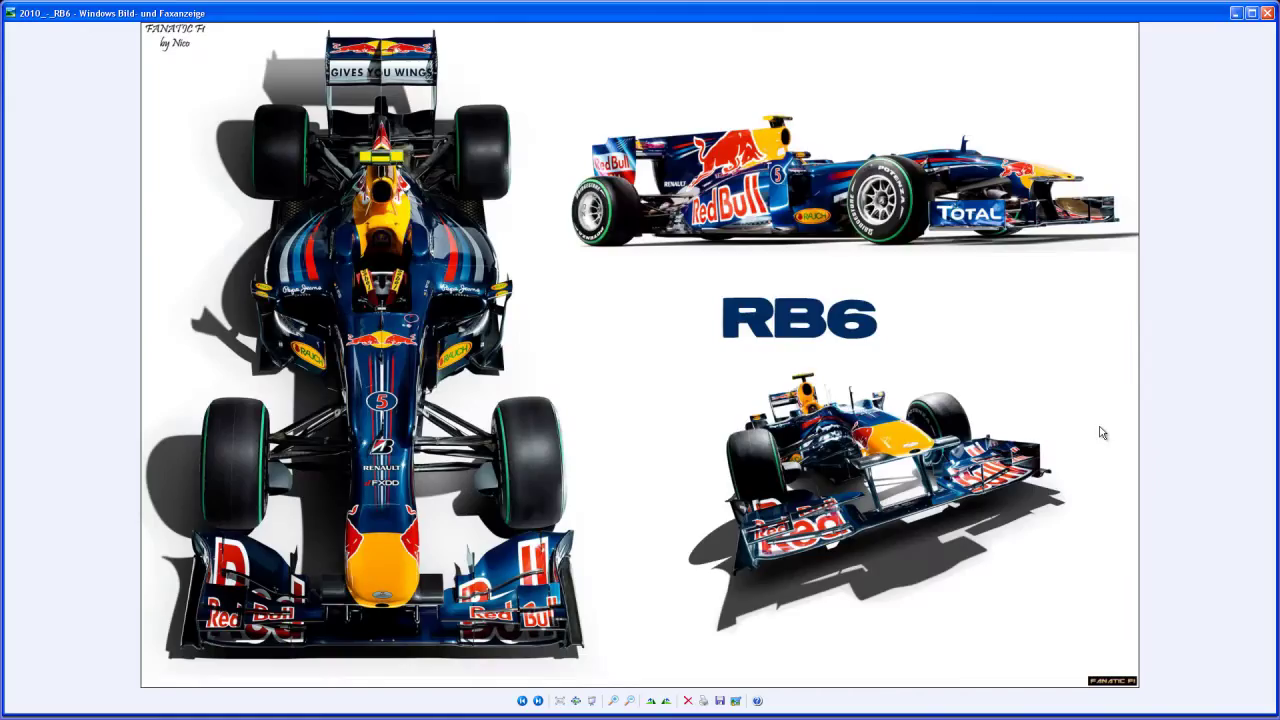
pyautogui.press('Right')
pyautogui.press('Right')
pyautogui.press('Right')
pyautogui.press('Right')
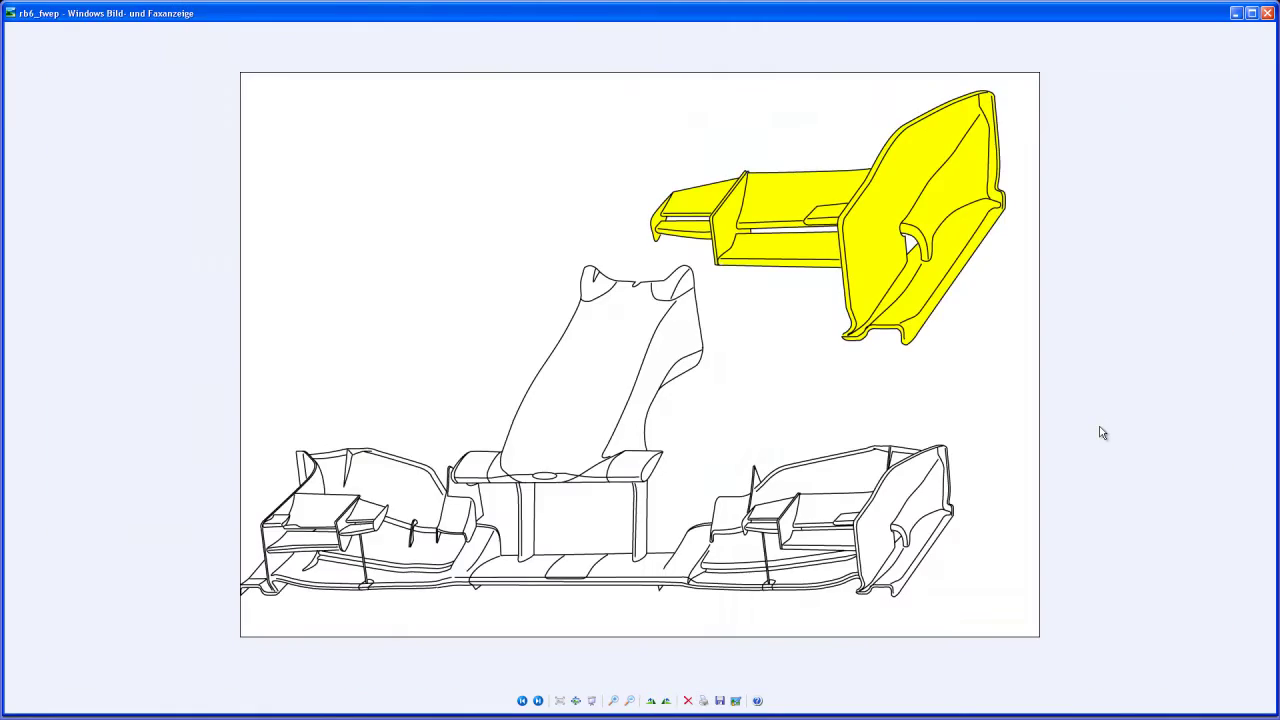
pyautogui.press('Right')
pyautogui.press('Right')
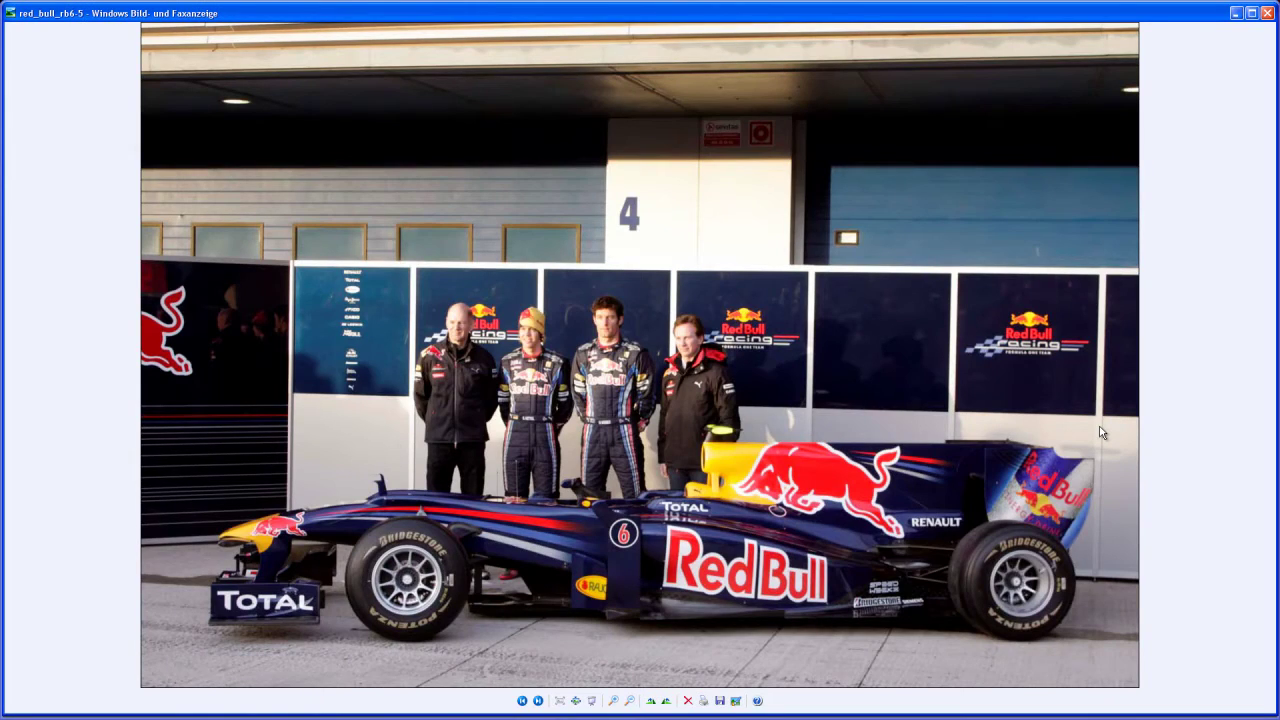
pyautogui.press('Right')
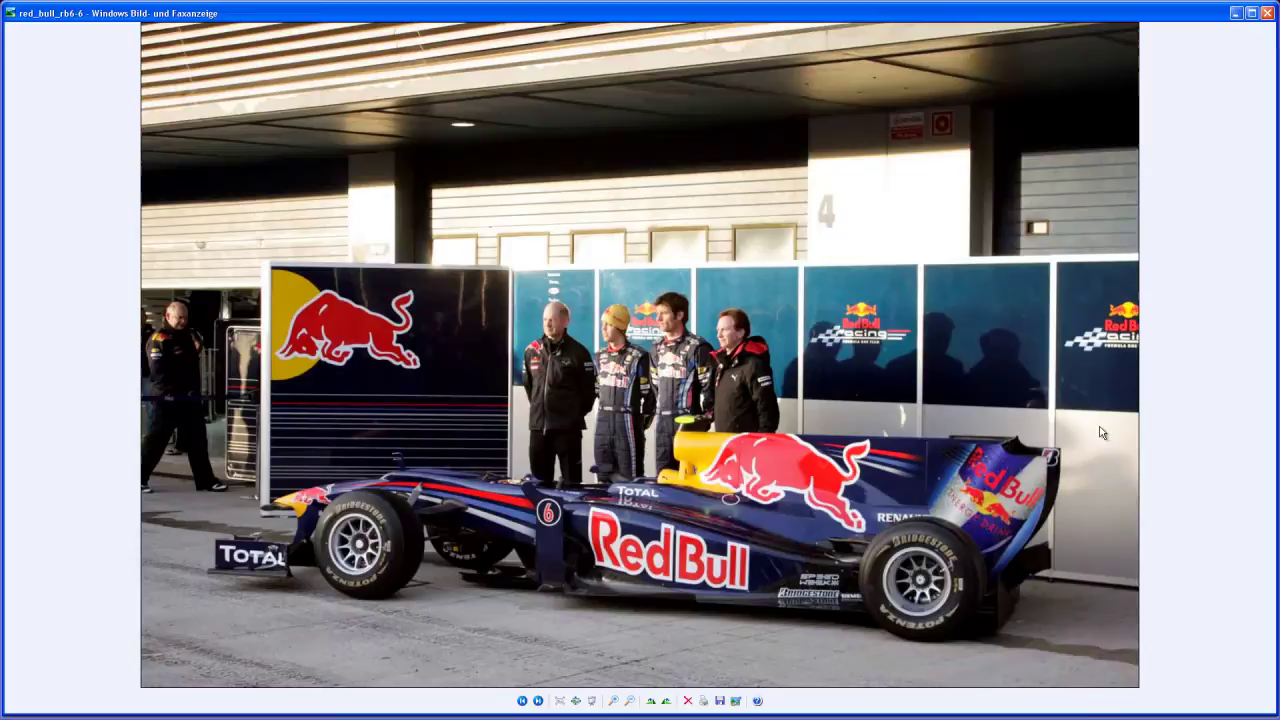
# Step: Return to Maya and examine the front wheel's rim and spokes up close on the side-view blueprint
pyautogui.hotkey('alt', 'Tab')
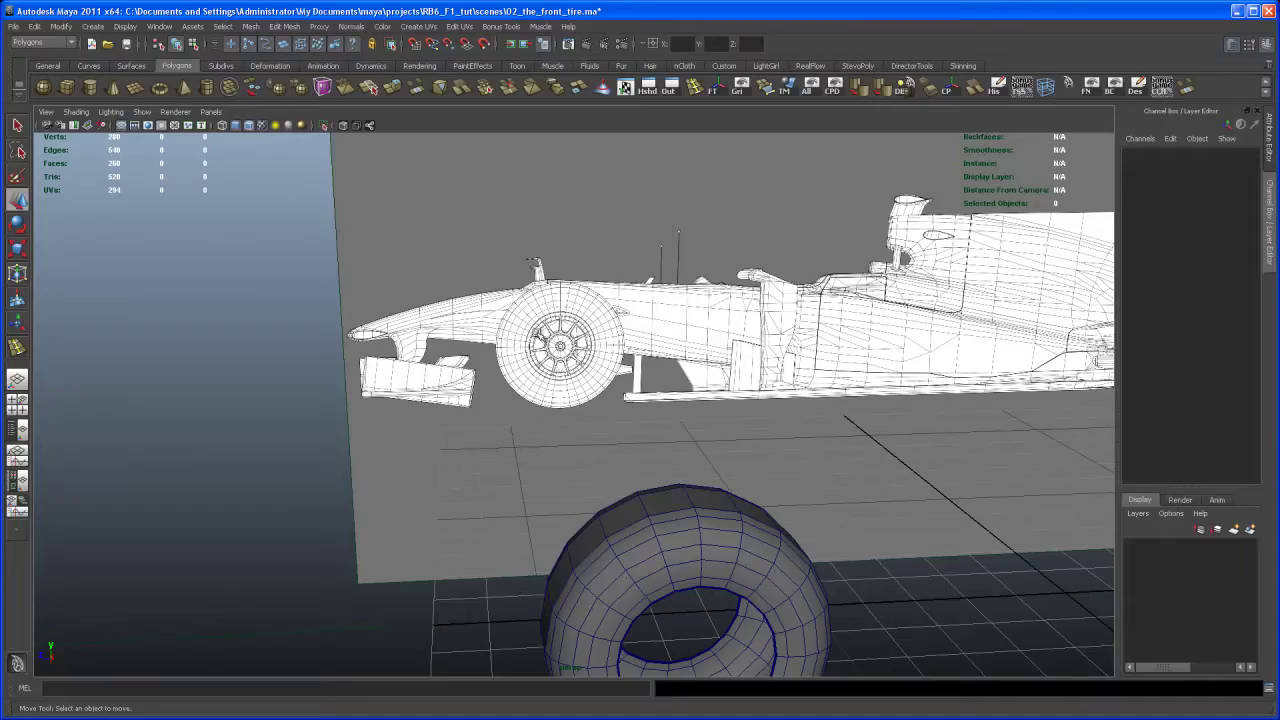
pyautogui.keyDown('alt'); pyautogui.moveTo(540, 336); pyautogui.dragTo(651, 365); pyautogui.keyUp('alt')
pyautogui.keyDown('alt'); pyautogui.moveTo(651, 365); pyautogui.dragTo(569, 440, button='right'); pyautogui.keyUp('alt')
pyautogui.keyDown('alt'); pyautogui.moveTo(569, 440); pyautogui.dragTo(592, 350, button='middle'); pyautogui.keyUp('alt')
pyautogui.keyDown('alt'); pyautogui.moveTo(592, 350); pyautogui.dragTo(609, 449, button='right'); pyautogui.keyUp('alt')
pyautogui.keyDown('alt'); pyautogui.moveTo(609, 449); pyautogui.dragTo(581, 594, button='middle'); pyautogui.keyUp('alt')
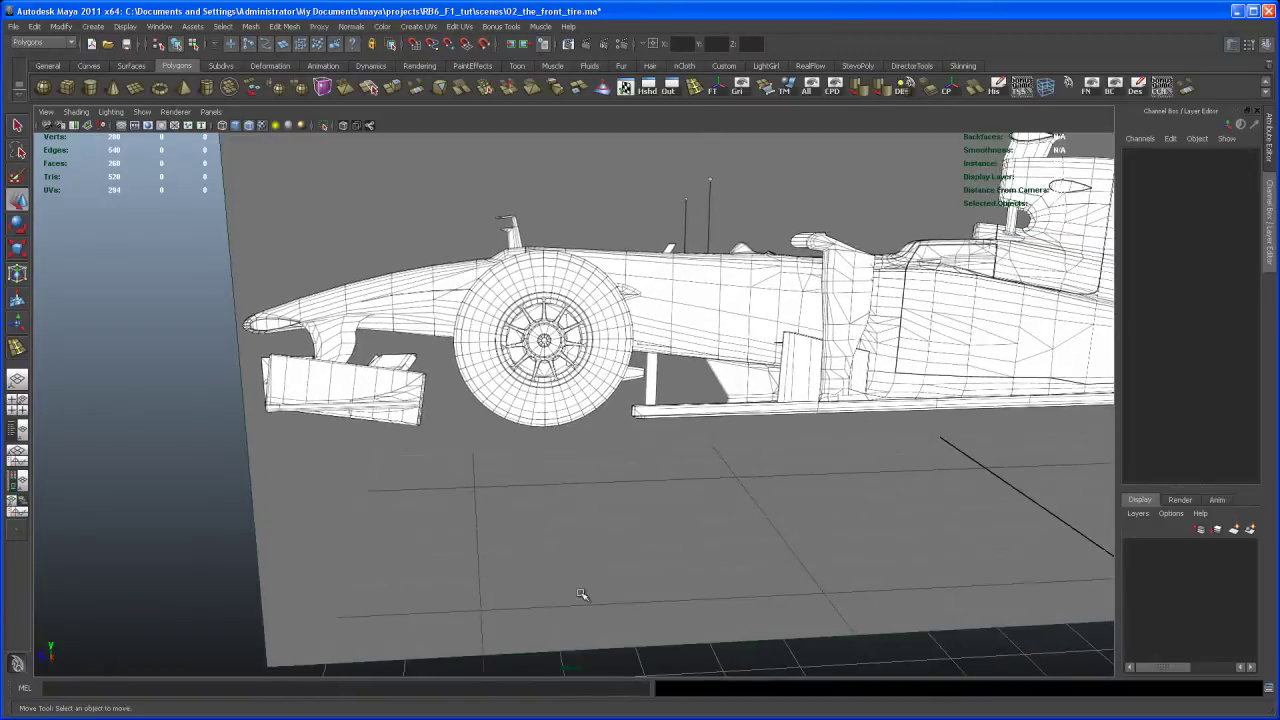
pyautogui.keyDown('alt'); pyautogui.moveTo(531, 467); pyautogui.dragTo(595, 566, button='right'); pyautogui.keyUp('alt')
pyautogui.keyDown('alt'); pyautogui.moveTo(554, 342); pyautogui.dragTo(540, 296); pyautogui.keyUp('alt')
pyautogui.keyDown('alt'); pyautogui.moveTo(498, 192); pyautogui.dragTo(543, 237, button='middle'); pyautogui.keyUp('alt')
pyautogui.keyDown('alt'); pyautogui.moveTo(568, 508); pyautogui.dragTo(554, 451, button='middle'); pyautogui.keyUp('alt')
pyautogui.keyDown('alt'); pyautogui.moveTo(554, 451); pyautogui.dragTo(860, 655, button='right'); pyautogui.keyUp('alt')
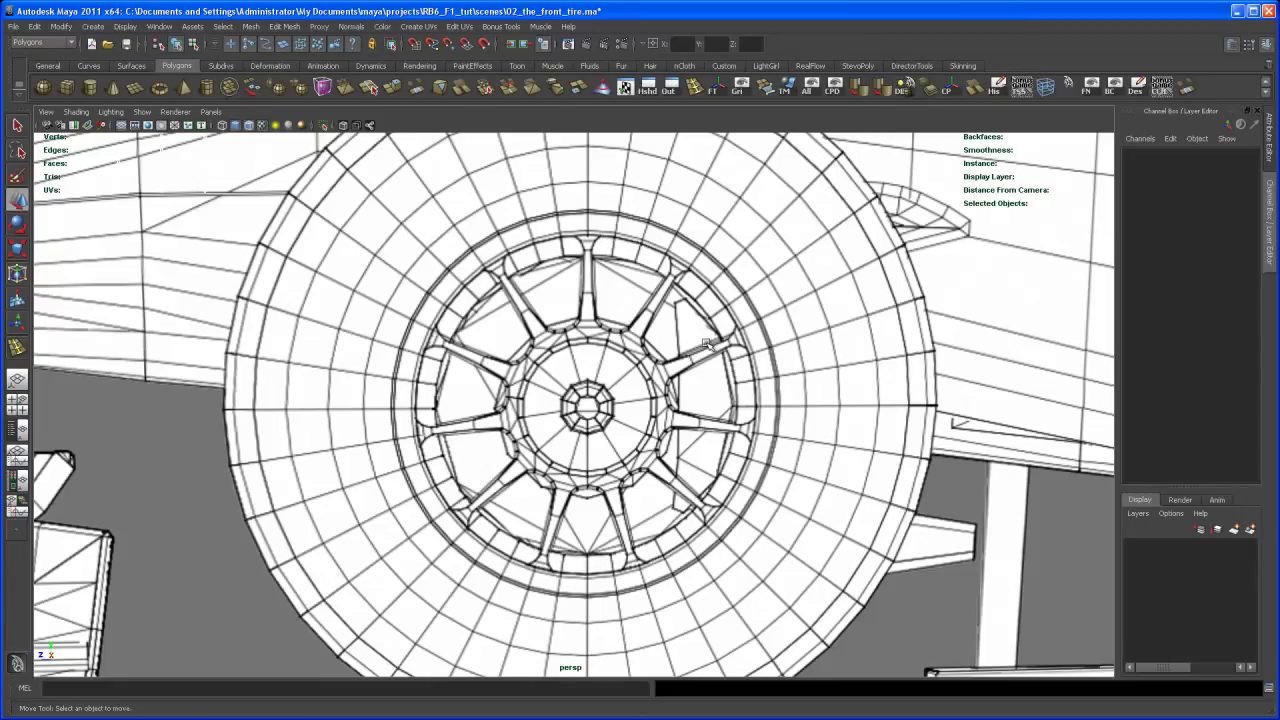
pyautogui.scroll(-4, 705, 343)
# Step: Check the front rim in the red_bull_rb6-6 photo in the picture viewer and return to Maya
pyautogui.hotkey('alt', 'Tab')
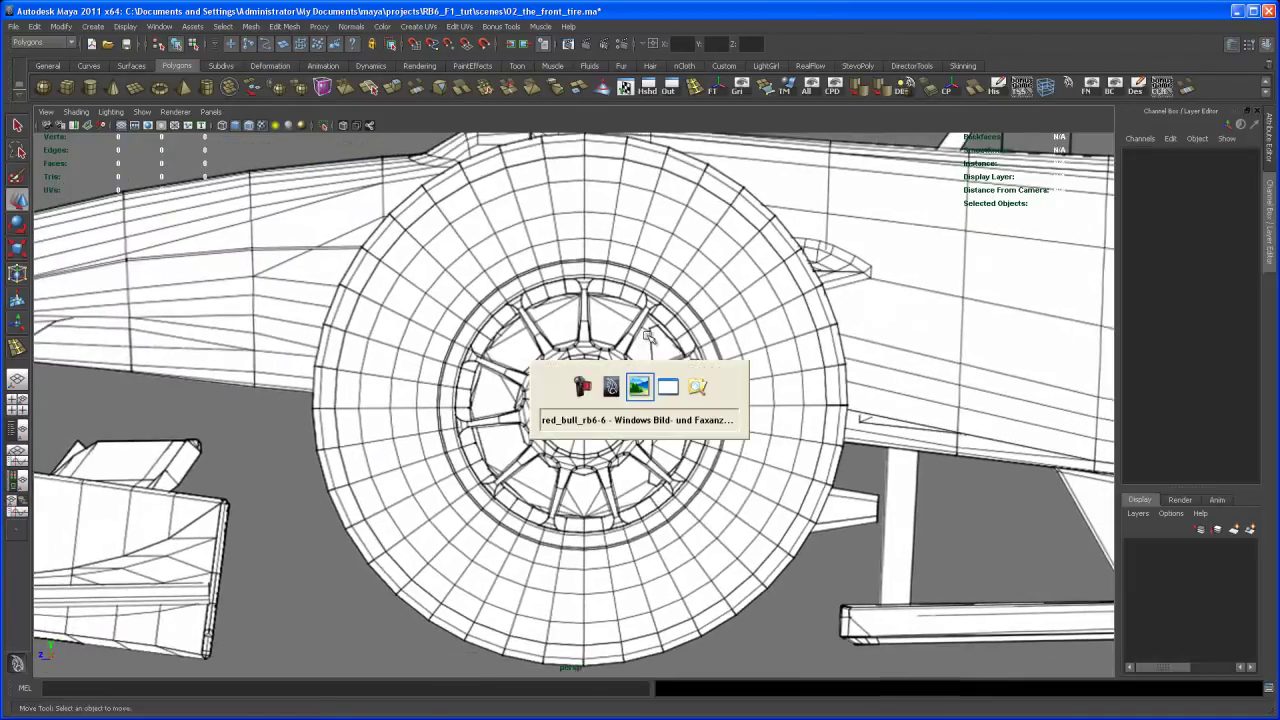
pyautogui.hotkey('alt', 'Tab')
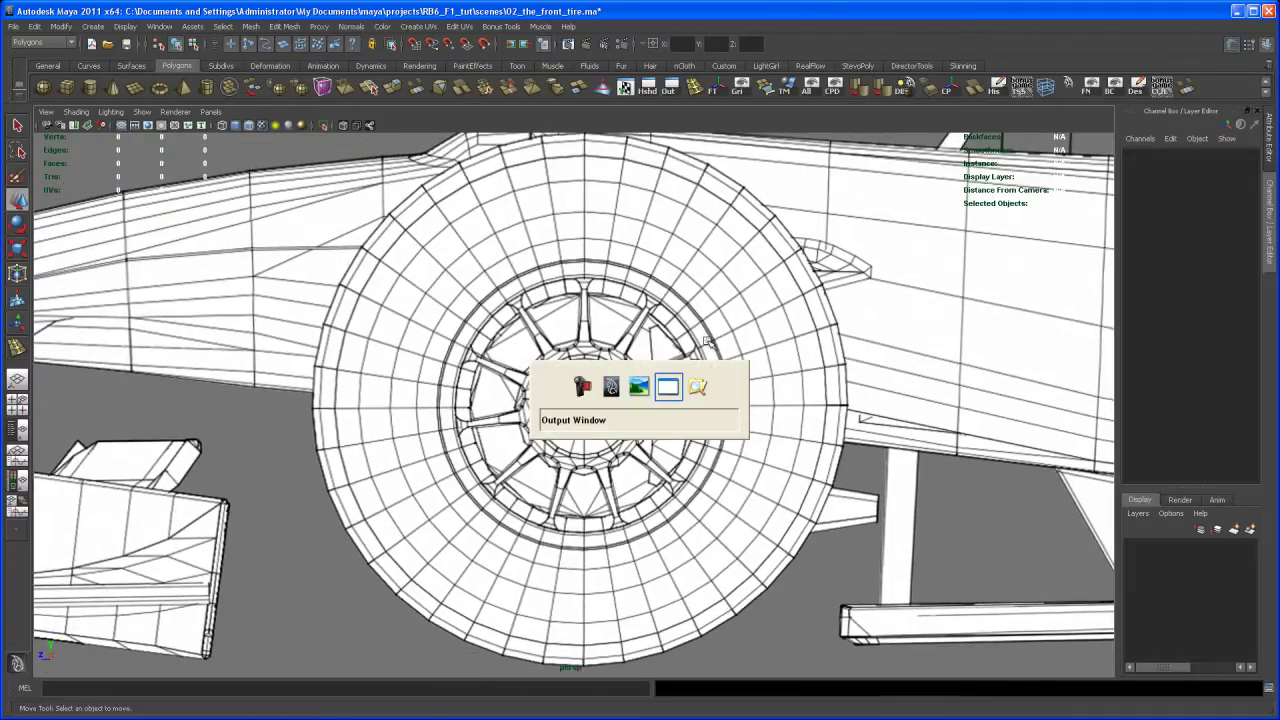
pyautogui.hotkey('alt', 'Tab')
pyautogui.hotkey('alt', 'Tab')
pyautogui.hotkey('alt', 'Tab')
pyautogui.hotkey('alt', 'Tab')
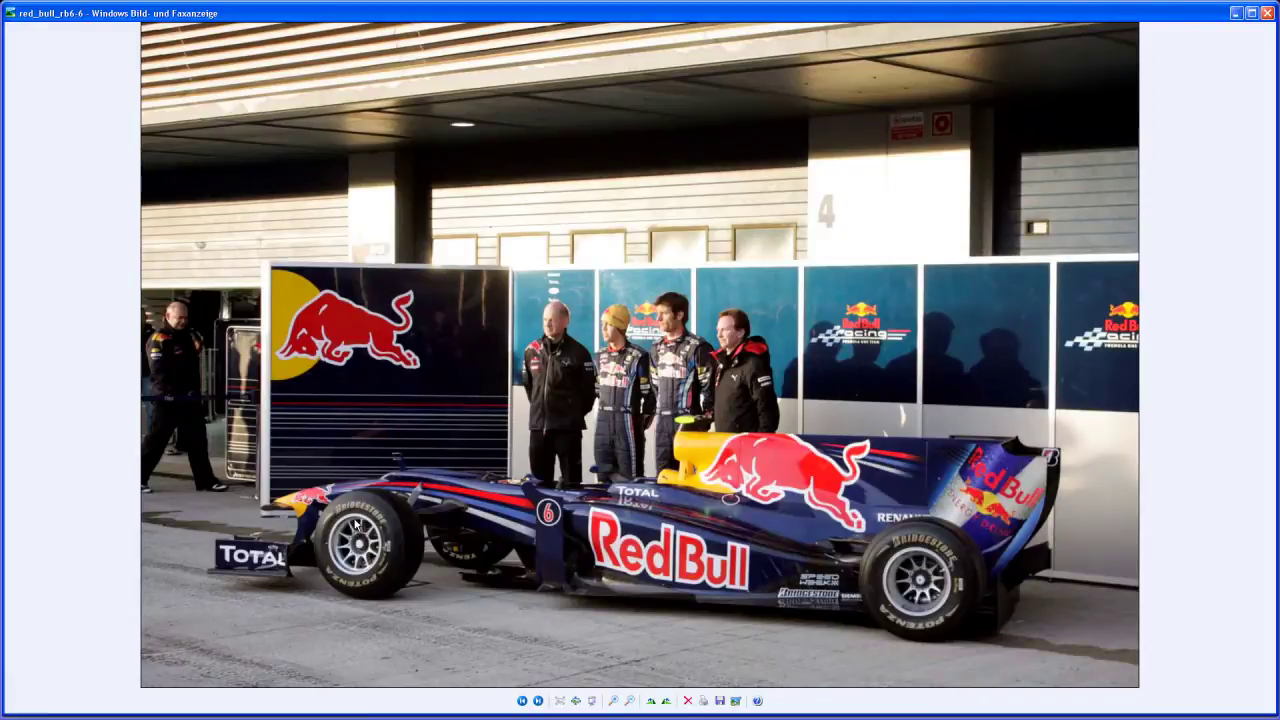
pyautogui.hotkey('alt', 'Tab')
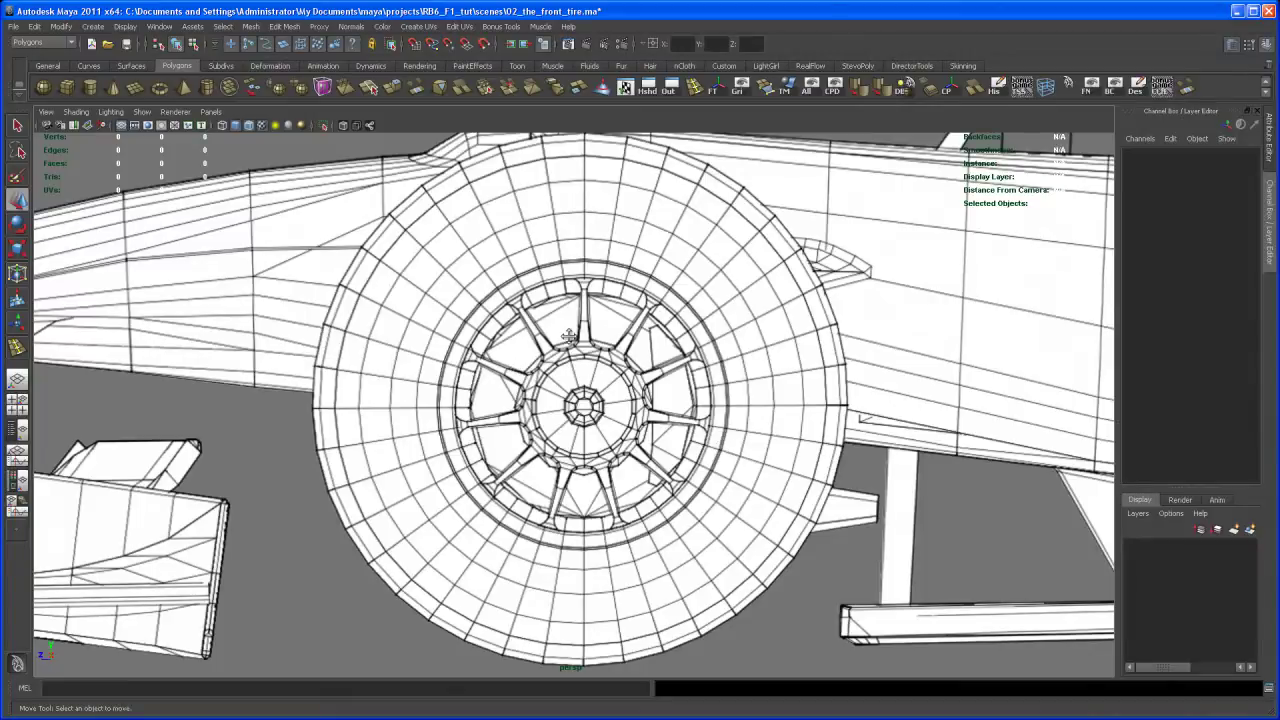
# Step: Inspect the blueprint's front rim again and compare it with the modeled tire's inner opening
pyautogui.keyDown('alt'); pyautogui.moveTo(568, 338); pyautogui.dragTo(528, 310, button='right'); pyautogui.keyUp('alt')
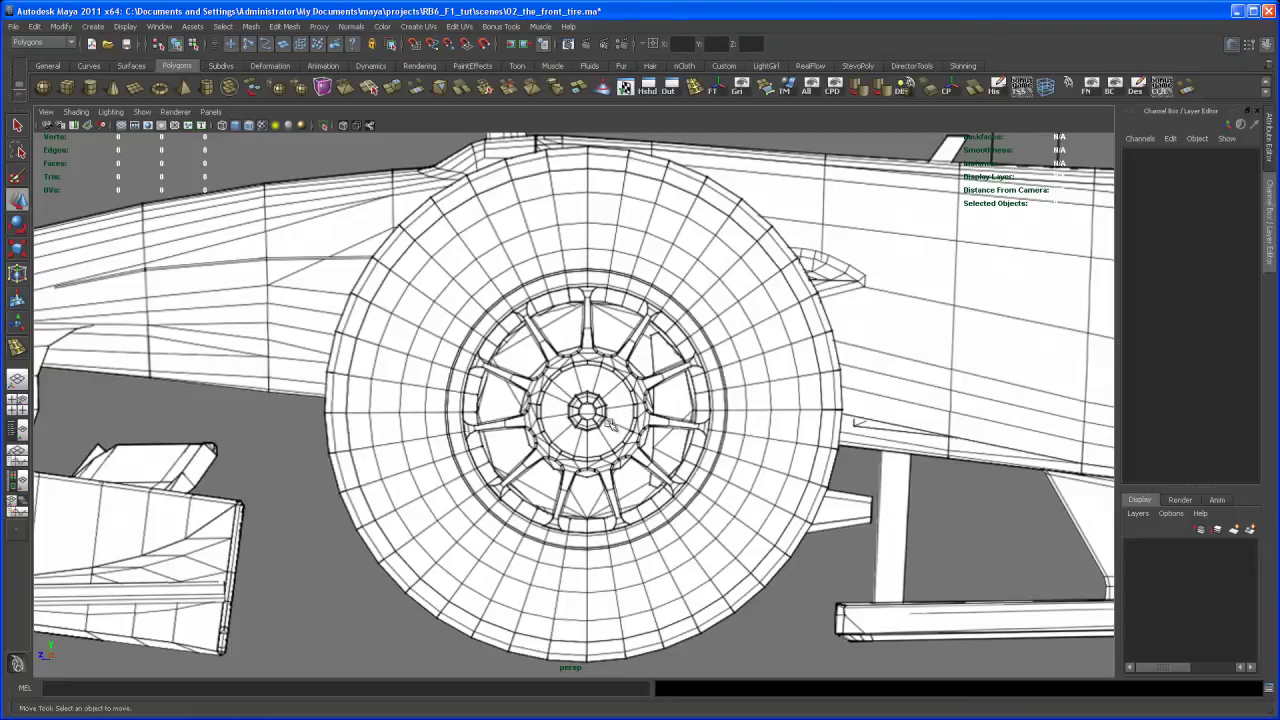
pyautogui.scroll(-8, 610, 424)
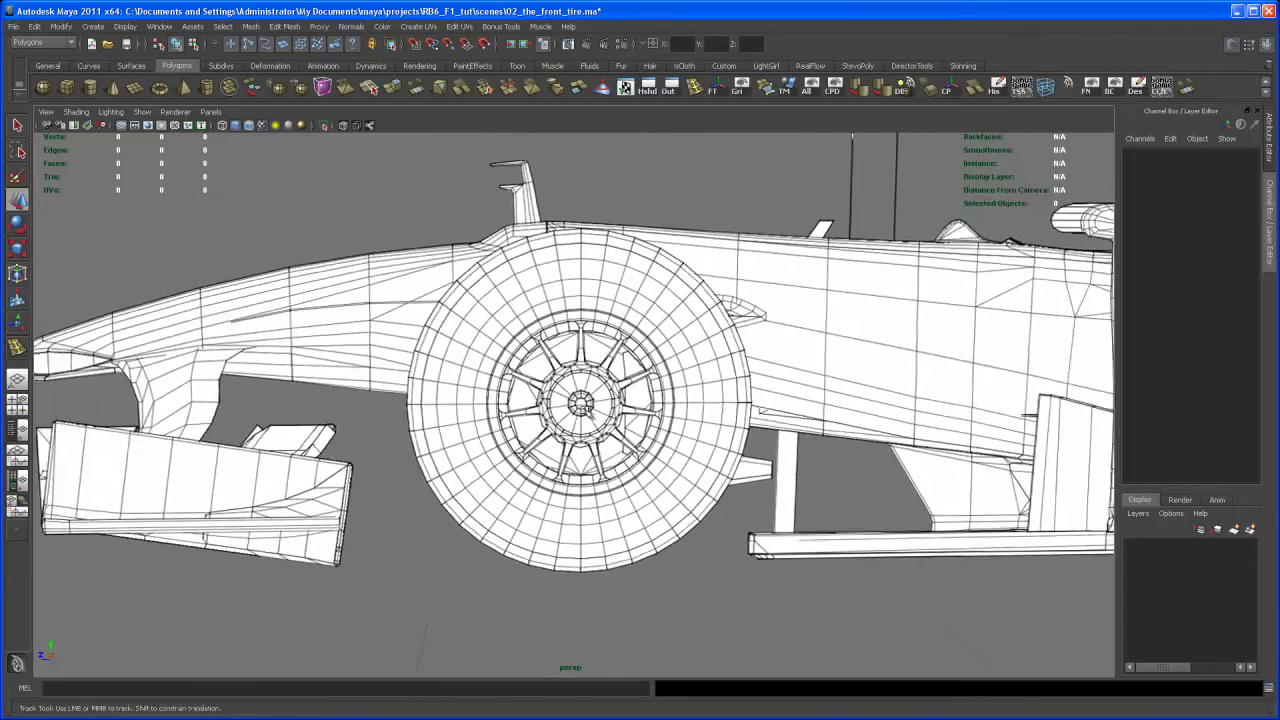
pyautogui.keyDown('alt'); pyautogui.moveTo(589, 411); pyautogui.dragTo(560, 422, button='middle'); pyautogui.keyUp('alt')
pyautogui.keyDown('alt'); pyautogui.moveTo(560, 422); pyautogui.dragTo(512, 340, button='right'); pyautogui.keyUp('alt')
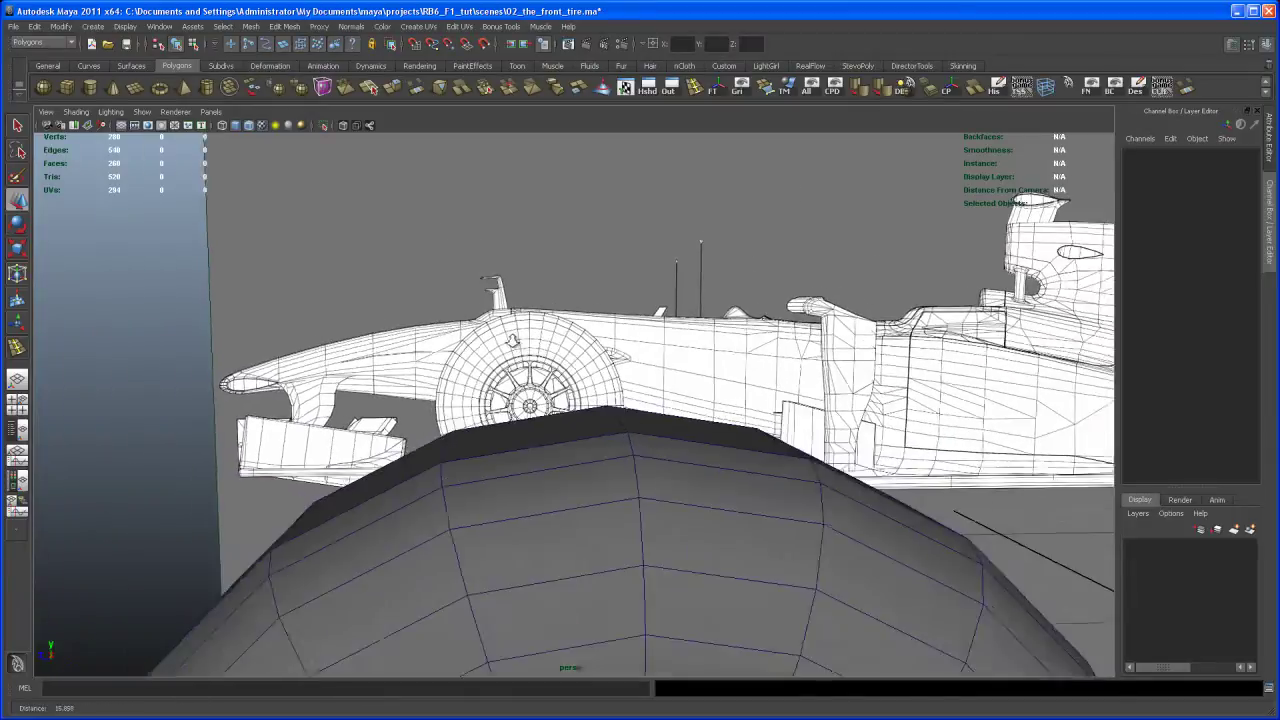
pyautogui.keyDown('alt'); pyautogui.moveTo(512, 340); pyautogui.dragTo(603, 417); pyautogui.keyUp('alt')
pyautogui.scroll(-3, 492, 372)
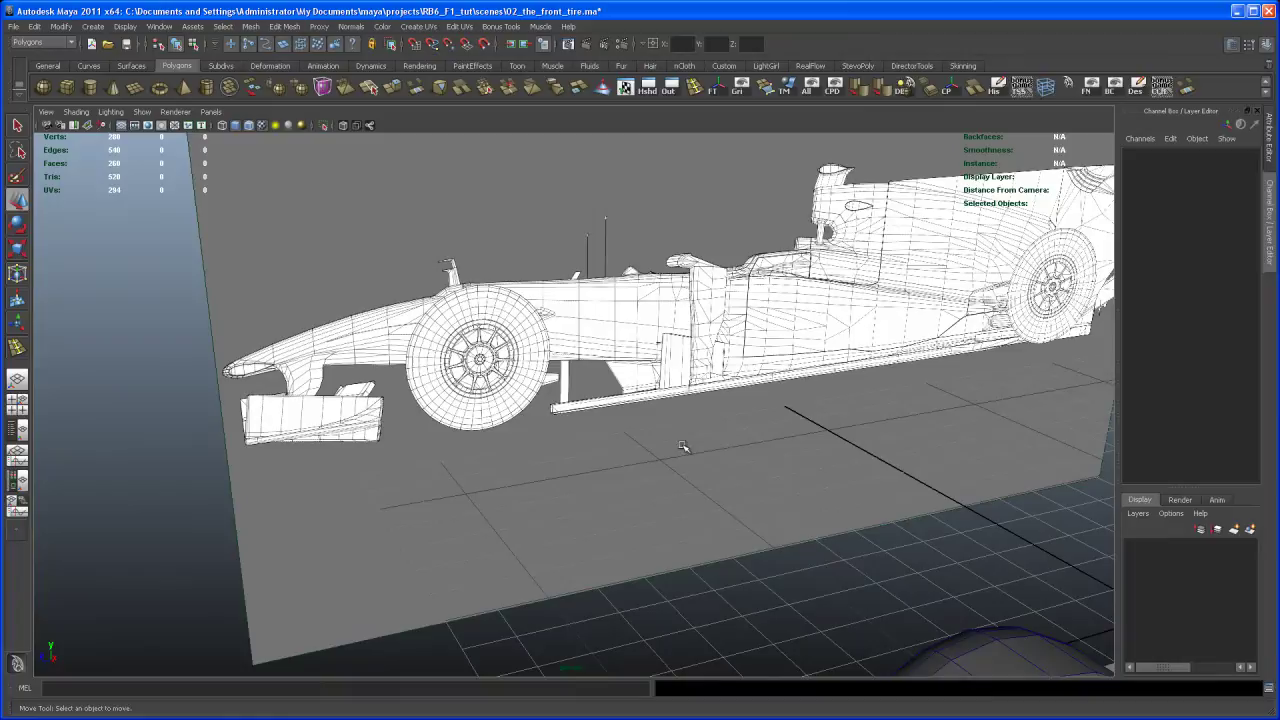
pyautogui.keyDown('alt'); pyautogui.moveTo(825, 535); pyautogui.dragTo(751, 374, button='middle'); pyautogui.keyUp('alt')
pyautogui.keyDown('alt'); pyautogui.moveTo(873, 485); pyautogui.dragTo(711, 457, button='right'); pyautogui.keyUp('alt')
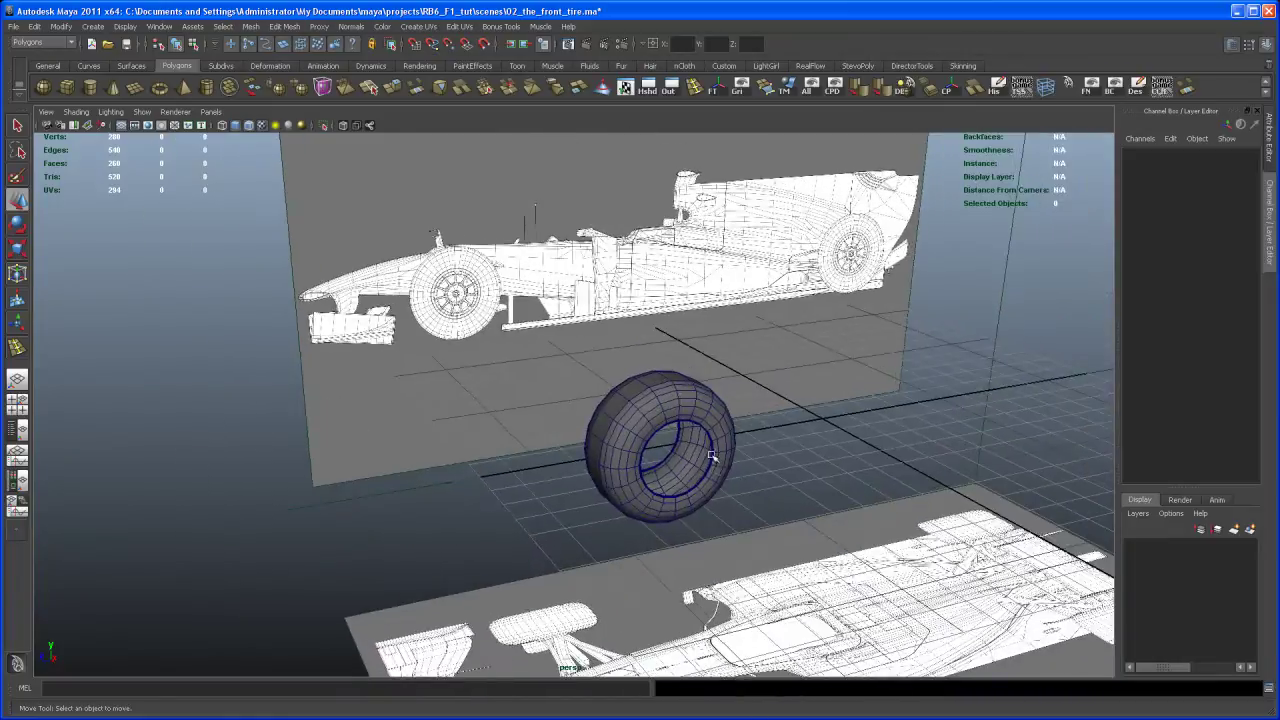
pyautogui.keyDown('alt'); pyautogui.moveTo(723, 478); pyautogui.dragTo(654, 459, button='middle'); pyautogui.keyUp('alt')
pyautogui.keyDown('alt'); pyautogui.moveTo(654, 459); pyautogui.dragTo(689, 489, button='right'); pyautogui.keyUp('alt')
pyautogui.keyDown('alt'); pyautogui.moveTo(689, 489); pyautogui.dragTo(677, 491, button='middle'); pyautogui.keyUp('alt')
pyautogui.keyDown('alt'); pyautogui.moveTo(677, 491); pyautogui.dragTo(660, 458, button='right'); pyautogui.keyUp('alt')
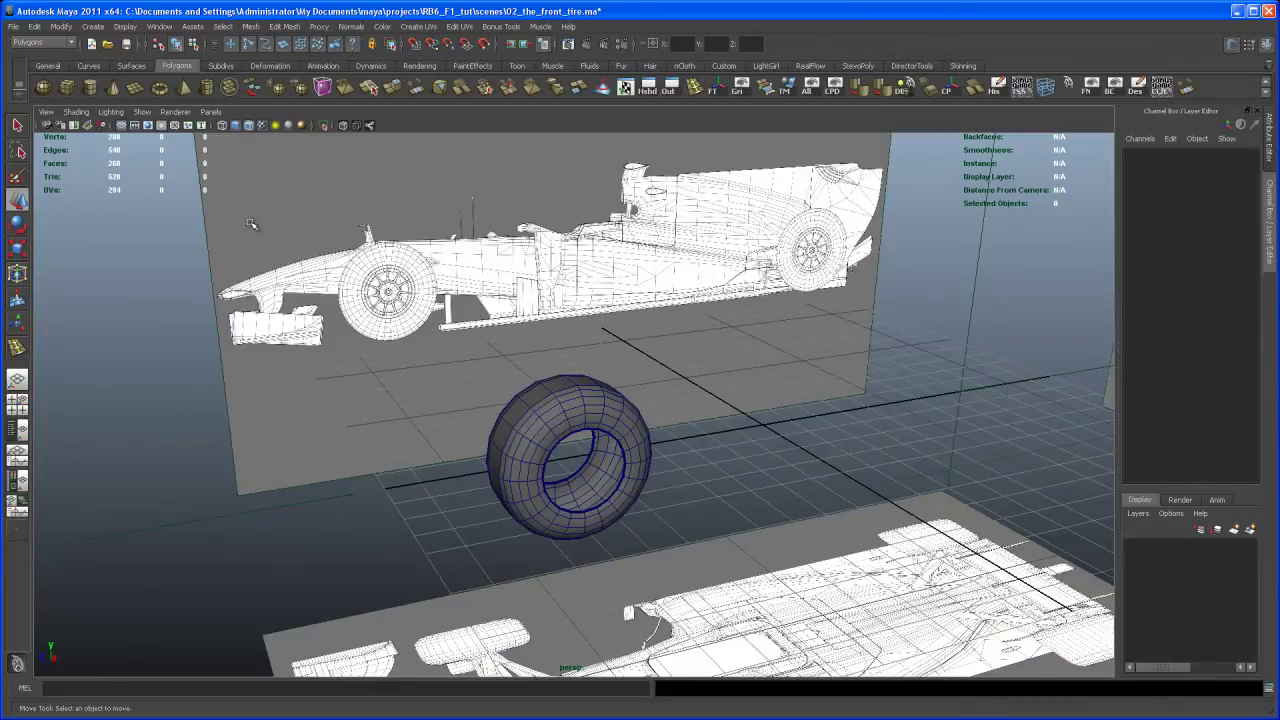
# Step: Create a polygon pipe at the origin for the rim and set its Rotate Z to 90
pyautogui.click(208, 87)
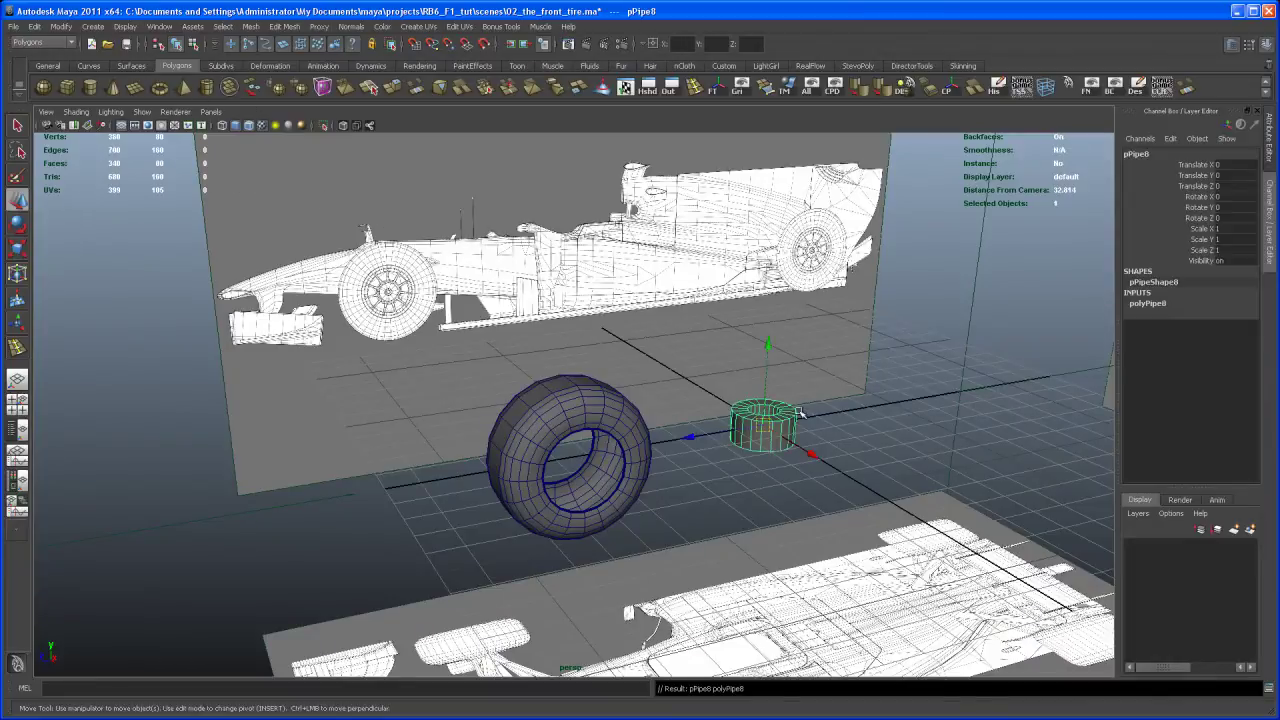
pyautogui.press('e')
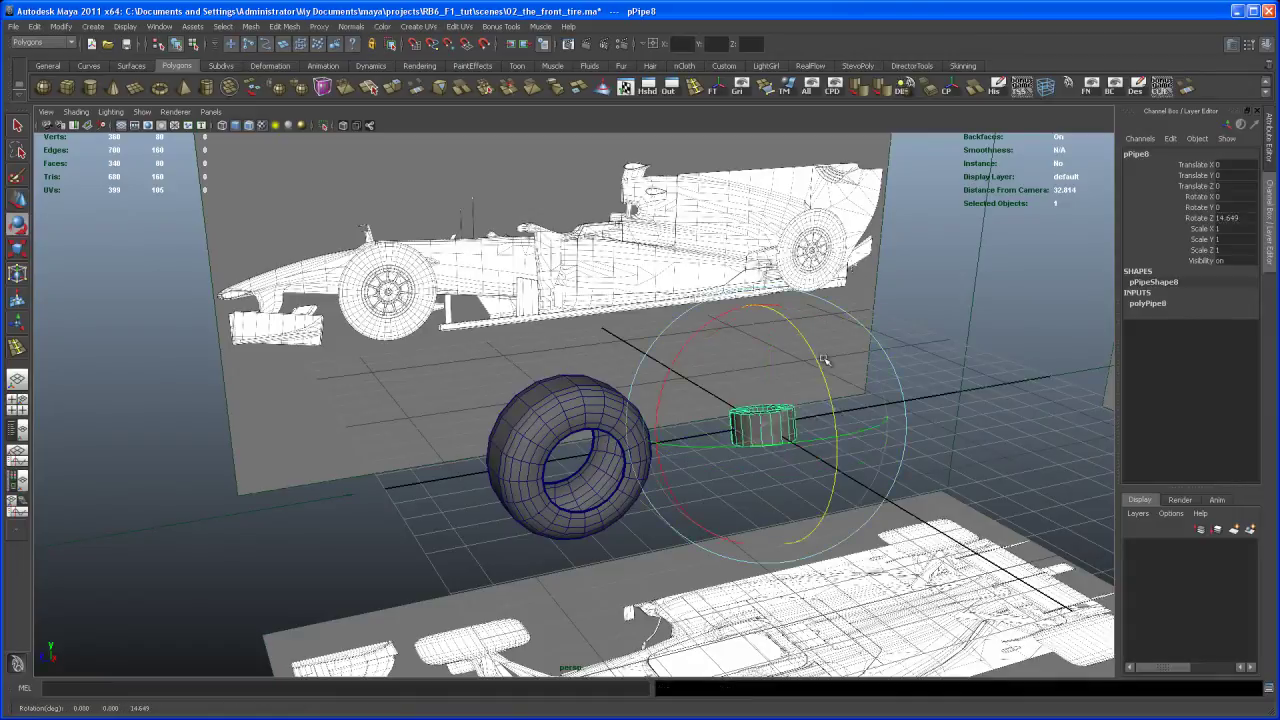
pyautogui.moveTo(834, 407); pyautogui.dragTo(852, 326)
pyautogui.click(1240, 217)
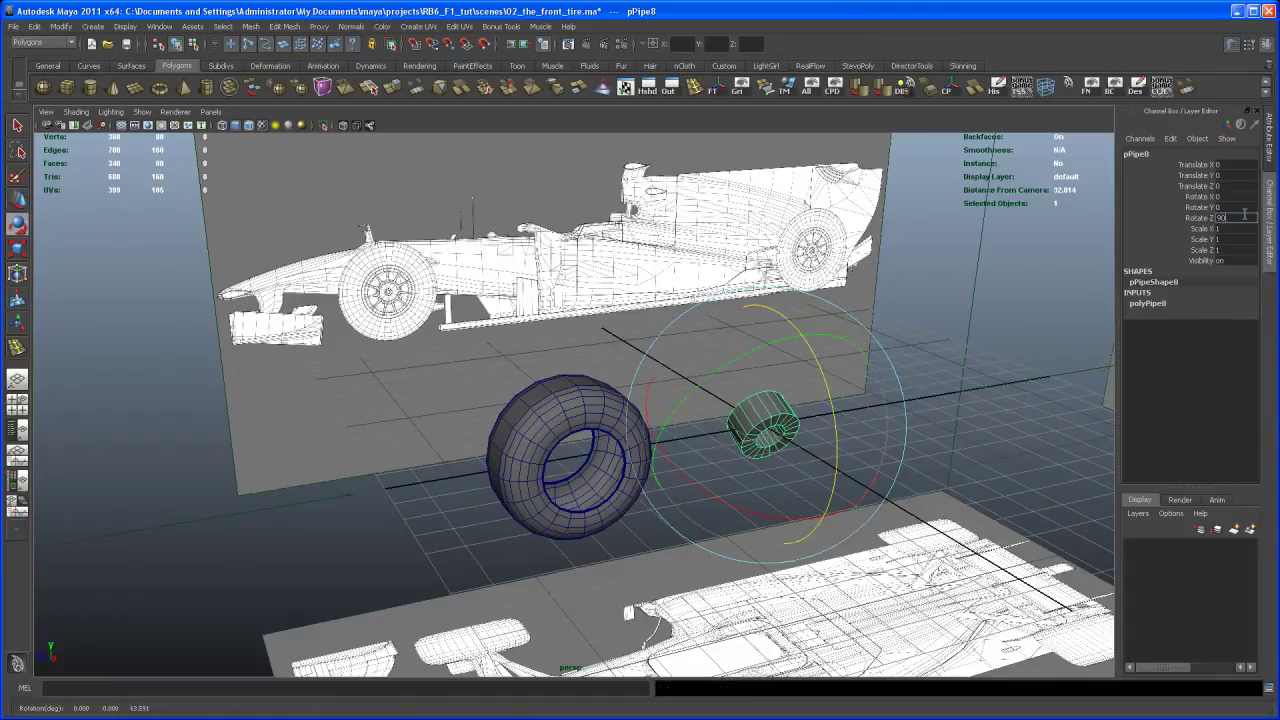
pyautogui.write('90')
pyautogui.press('Return')
pyautogui.press('w')
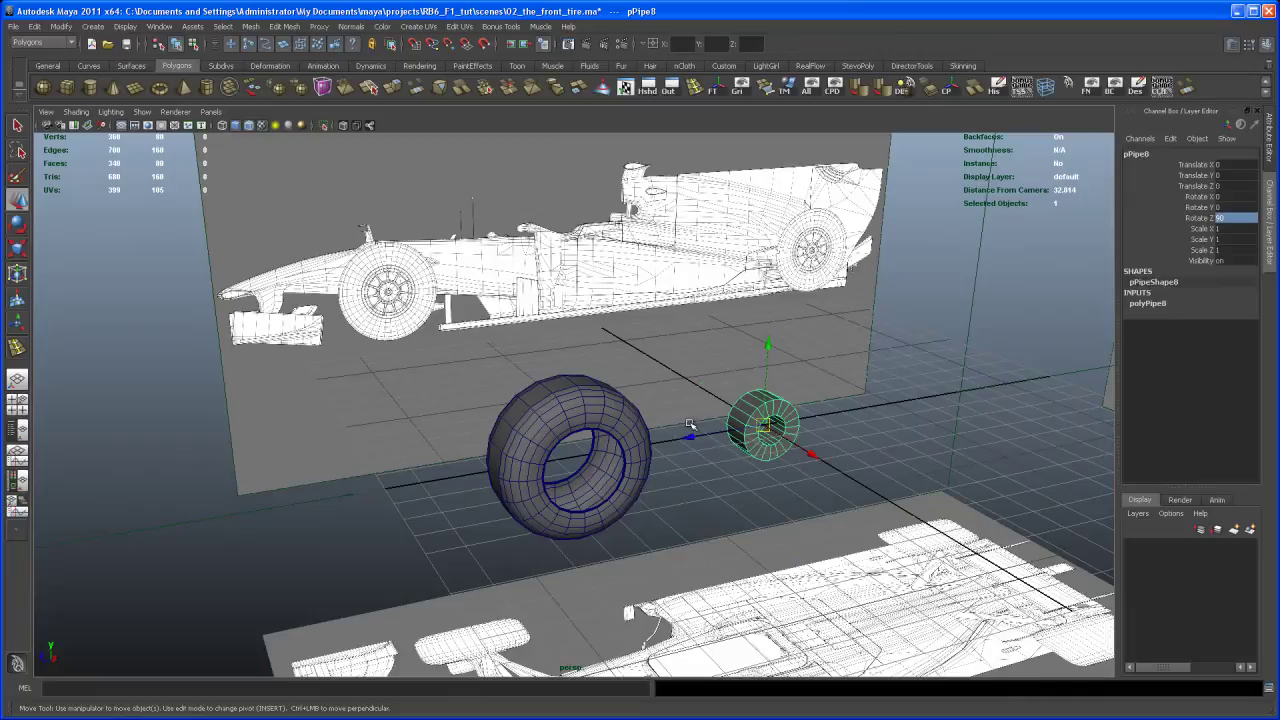
# Step: Move the pipe into the tire's opening, vertex-snapping it to the tire at Translate Z 8.76 and Translate Y 1.97
pyautogui.moveTo(690, 430); pyautogui.dragTo(620, 451)
pyautogui.keyDown('alt'); pyautogui.moveTo(620, 451); pyautogui.dragTo(627, 489, button='right'); pyautogui.keyUp('alt')
pyautogui.keyDown('alt'); pyautogui.moveTo(627, 489); pyautogui.dragTo(712, 525, button='middle'); pyautogui.keyUp('alt')
pyautogui.keyDown('alt'); pyautogui.moveTo(712, 525); pyautogui.dragTo(736, 449, button='right'); pyautogui.keyUp('alt')
pyautogui.moveTo(723, 421); pyautogui.dragTo(687, 420)
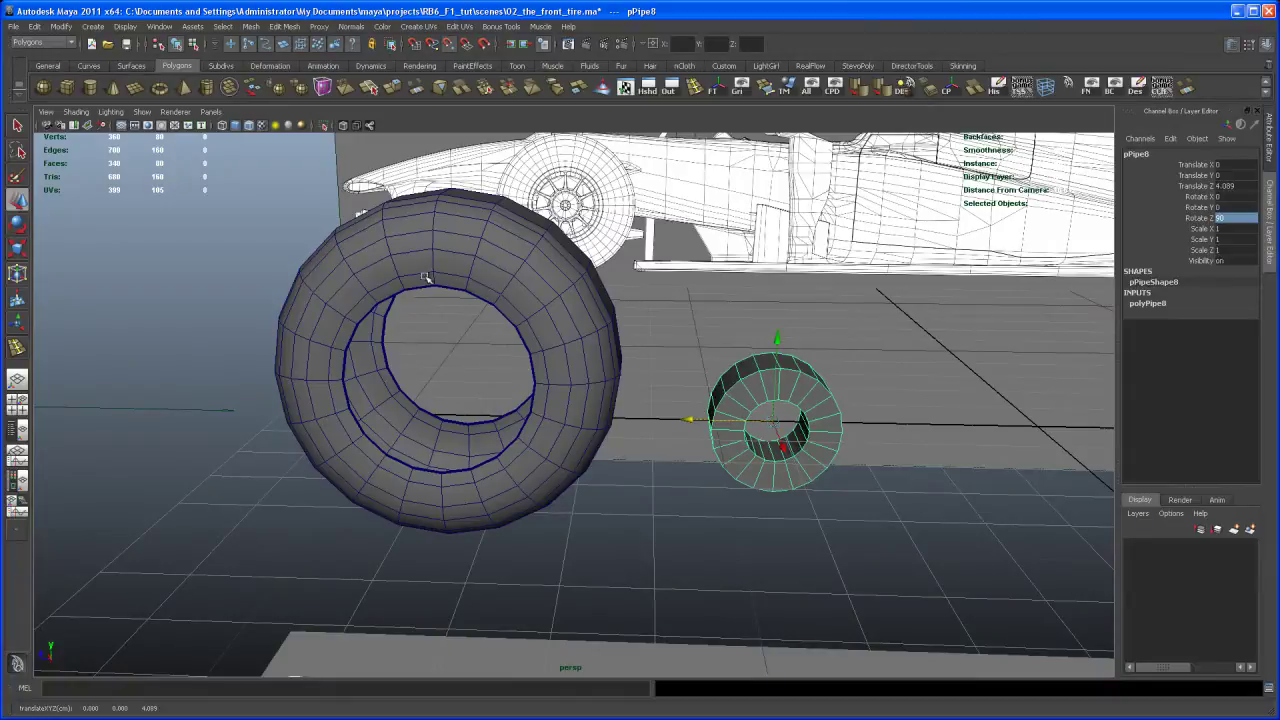
pyautogui.moveTo(434, 248); pyautogui.dragTo(435, 232, button='middle')
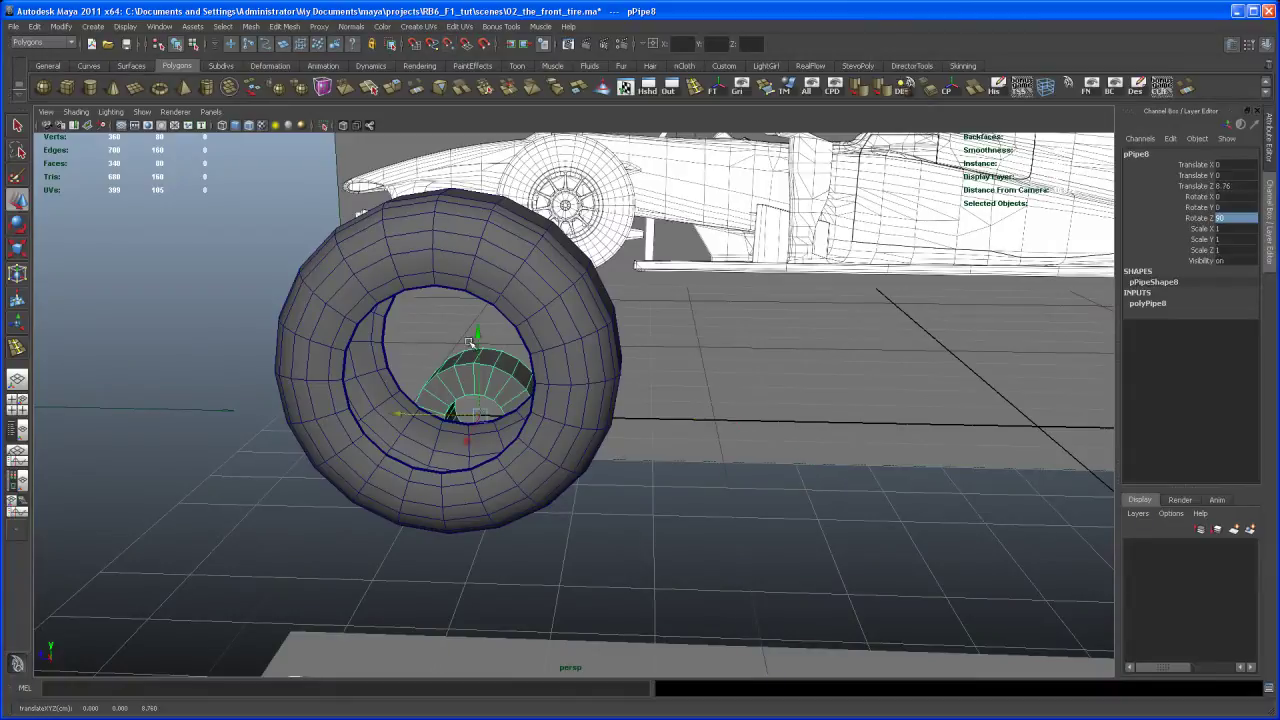
pyautogui.moveTo(479, 334); pyautogui.dragTo(476, 280)
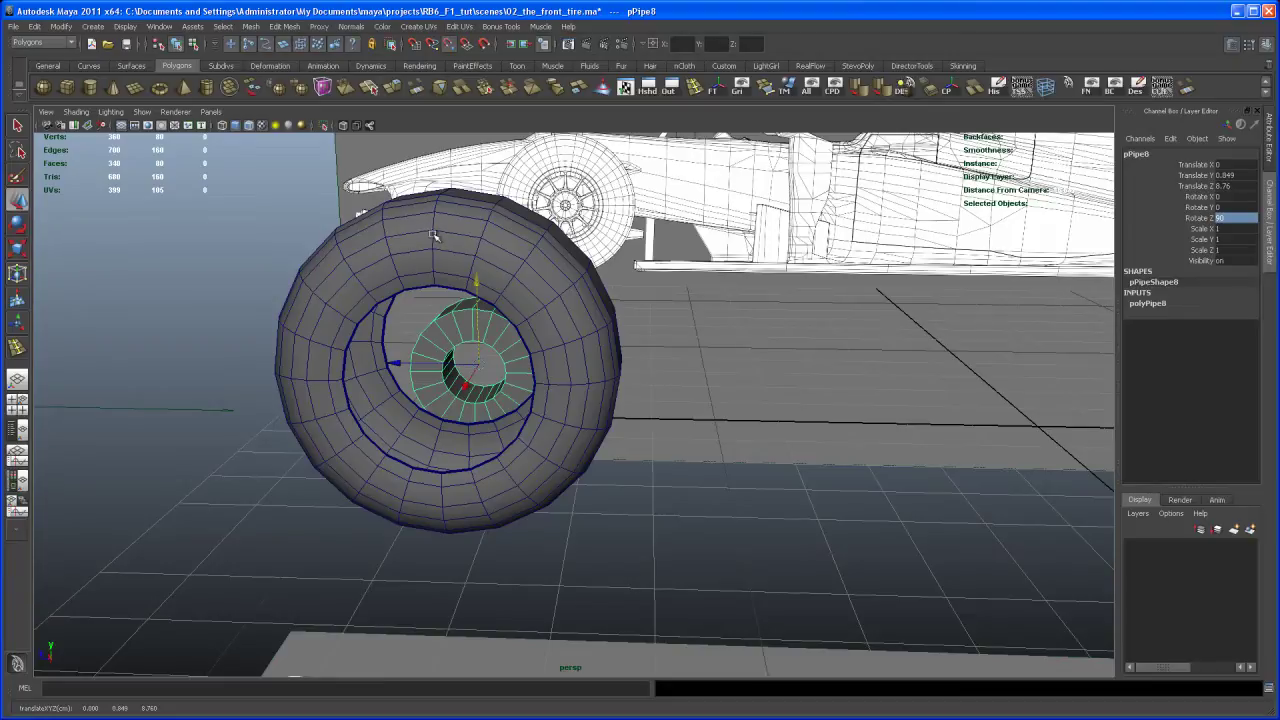
pyautogui.moveTo(308, 382); pyautogui.dragTo(328, 372, button='middle')
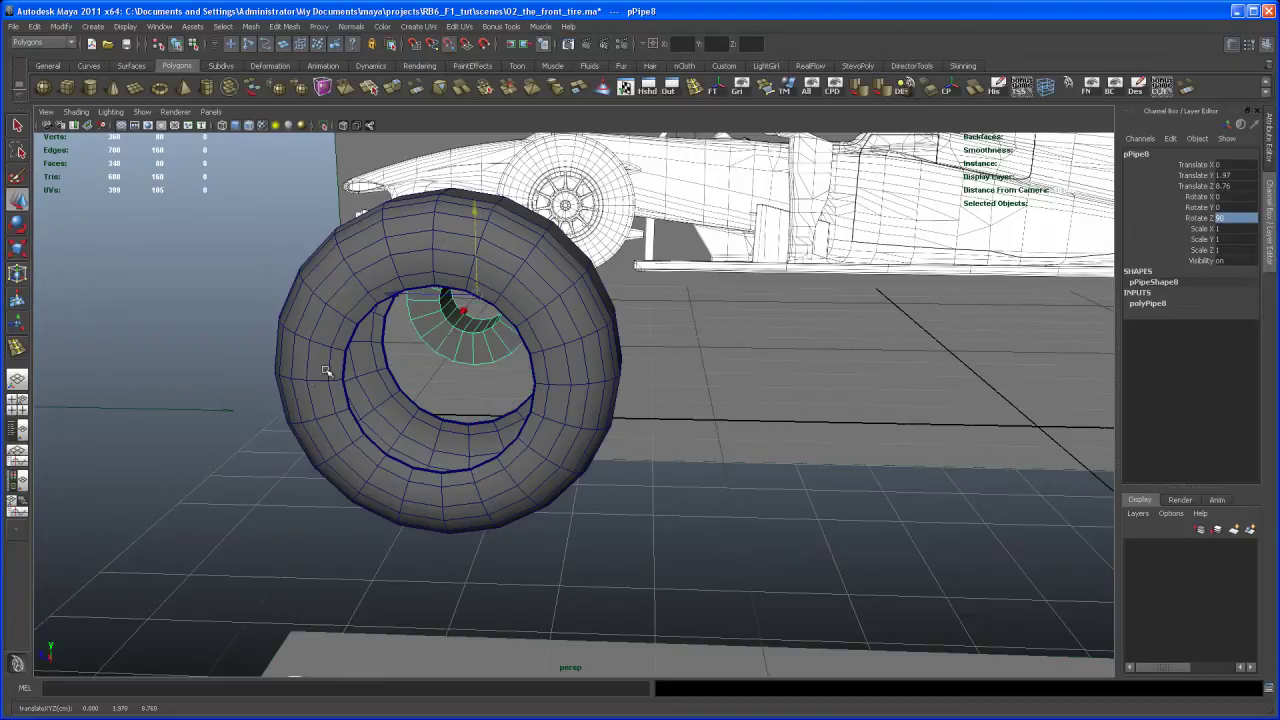
# Step: Center the pipe in the tire opening by snapping Translate Z to 8.385 and moving it outward to about 4.698 in X
pyautogui.moveTo(488, 356)
pyautogui.keyDown('alt'); pyautogui.mouseDown()
pyautogui.moveTo(418, 337)
pyautogui.moveTo(477, 346)
pyautogui.mouseUp(); pyautogui.keyUp('alt')
pyautogui.keyDown('alt'); pyautogui.moveTo(477, 346); pyautogui.dragTo(496, 334, button='middle'); pyautogui.keyUp('alt')
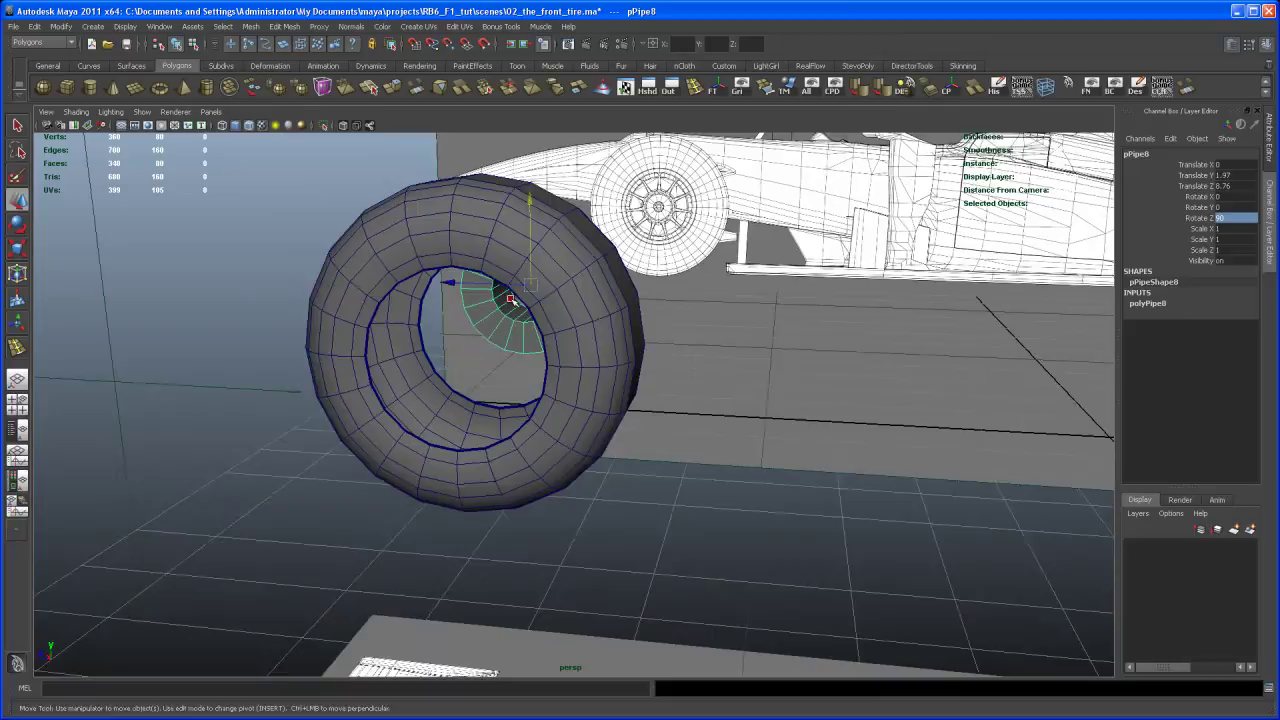
pyautogui.moveTo(510, 300); pyautogui.dragTo(424, 362)
pyautogui.keyDown('alt'); pyautogui.moveTo(457, 409); pyautogui.dragTo(406, 380); pyautogui.keyUp('alt')
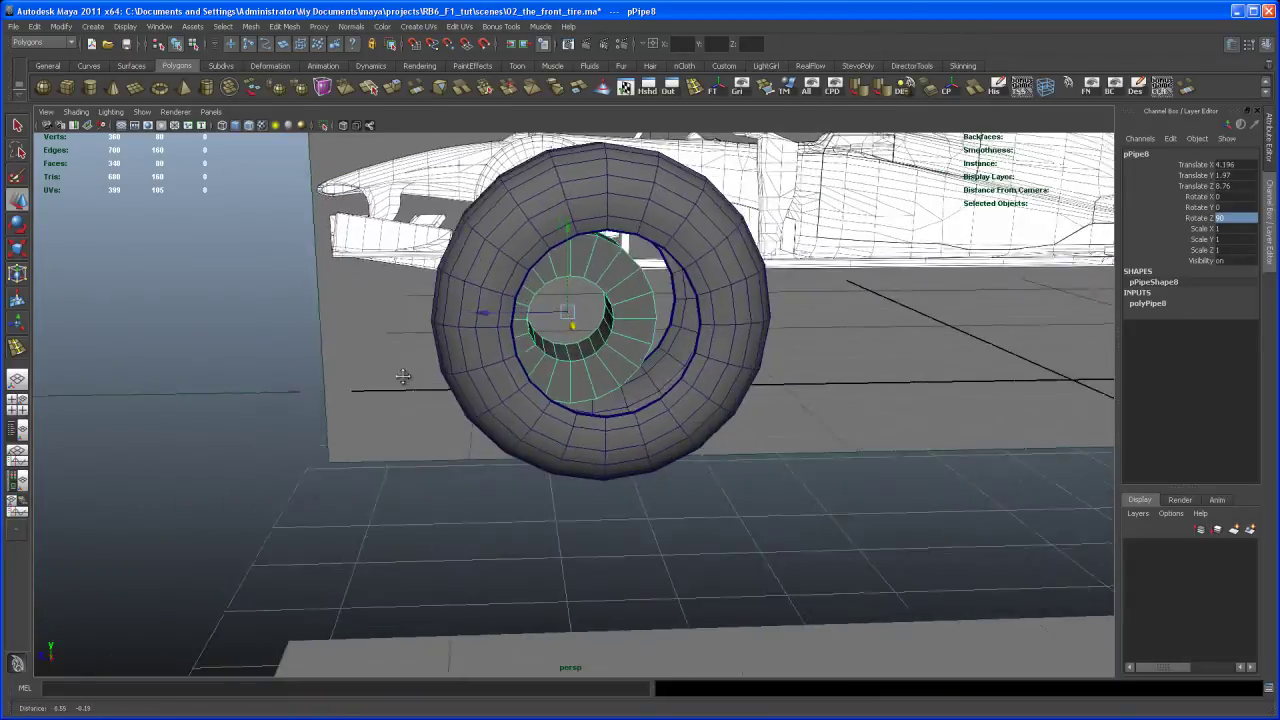
pyautogui.keyDown('alt'); pyautogui.moveTo(406, 380); pyautogui.dragTo(340, 355, button='middle'); pyautogui.keyUp('alt')
pyautogui.keyDown('alt'); pyautogui.moveTo(340, 355); pyautogui.dragTo(410, 364, button='right'); pyautogui.keyUp('alt')
pyautogui.moveTo(424, 272); pyautogui.dragTo(460, 274)
pyautogui.keyDown('alt'); pyautogui.moveTo(548, 172); pyautogui.dragTo(522, 245, button='middle'); pyautogui.keyUp('alt')
pyautogui.moveTo(524, 172); pyautogui.dragTo(542, 324, button='middle')
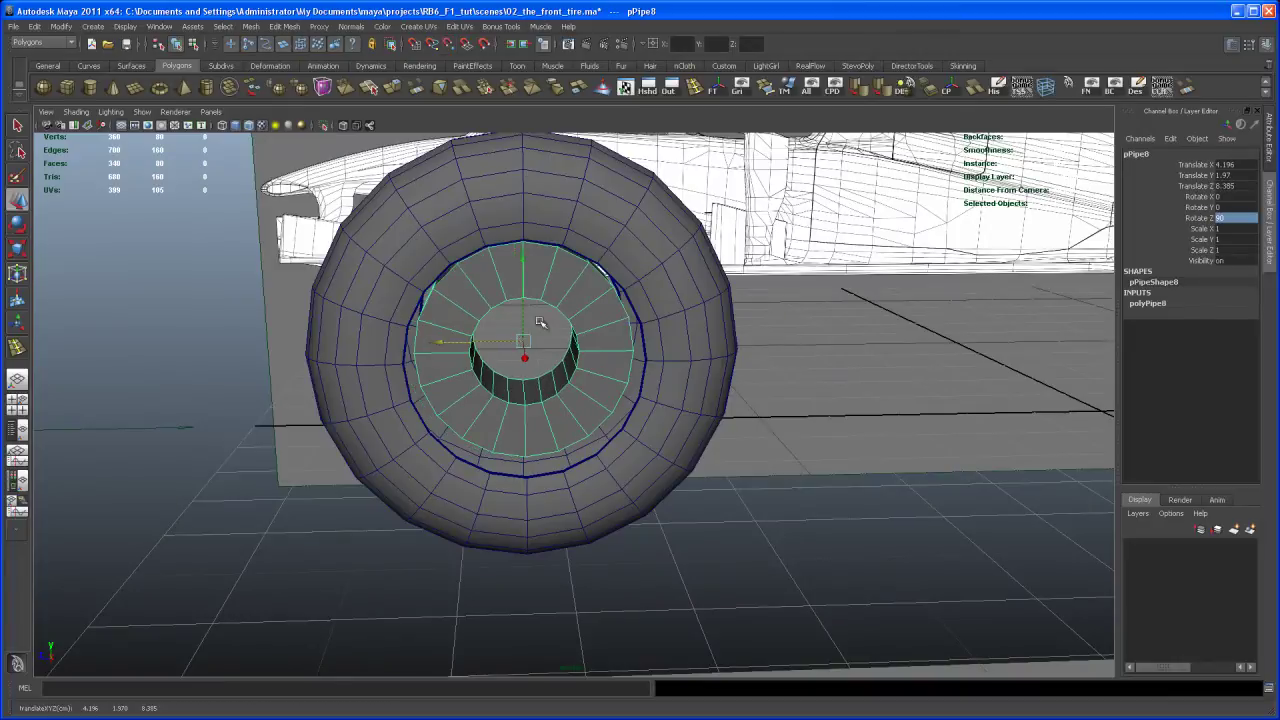
pyautogui.keyDown('alt'); pyautogui.moveTo(549, 377); pyautogui.dragTo(497, 380); pyautogui.keyUp('alt')
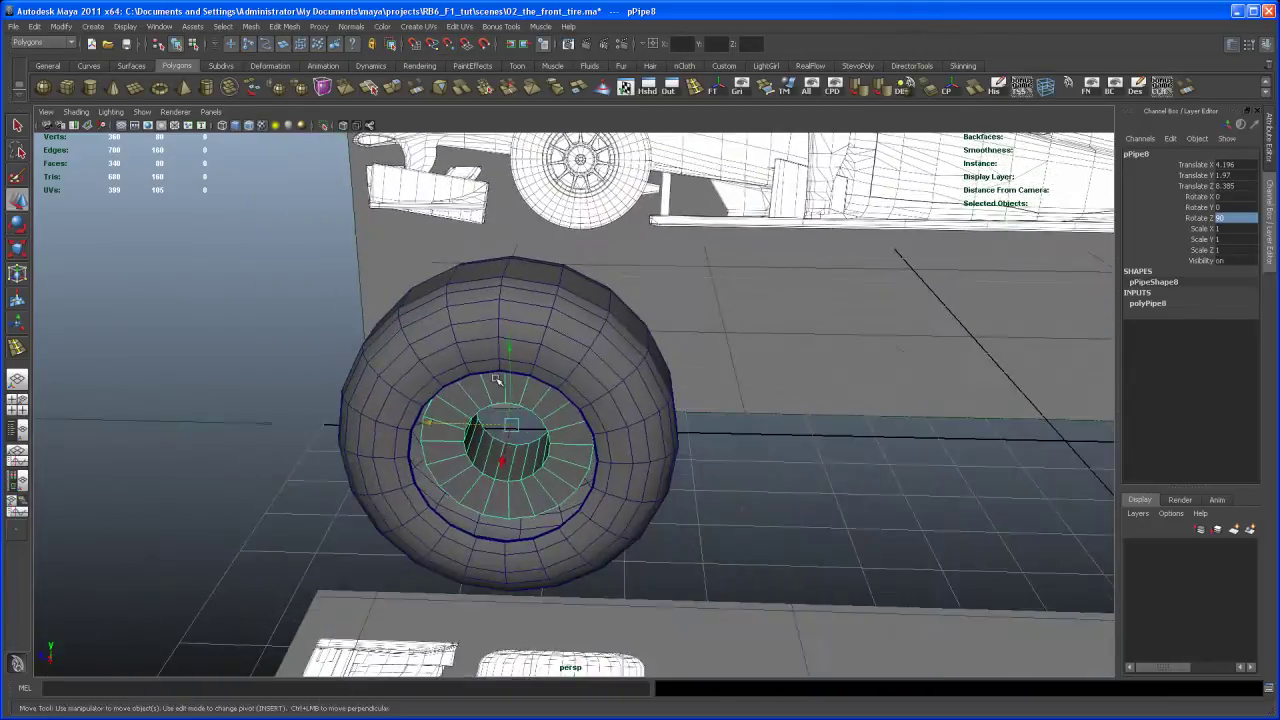
pyautogui.moveTo(504, 462); pyautogui.dragTo(497, 481)
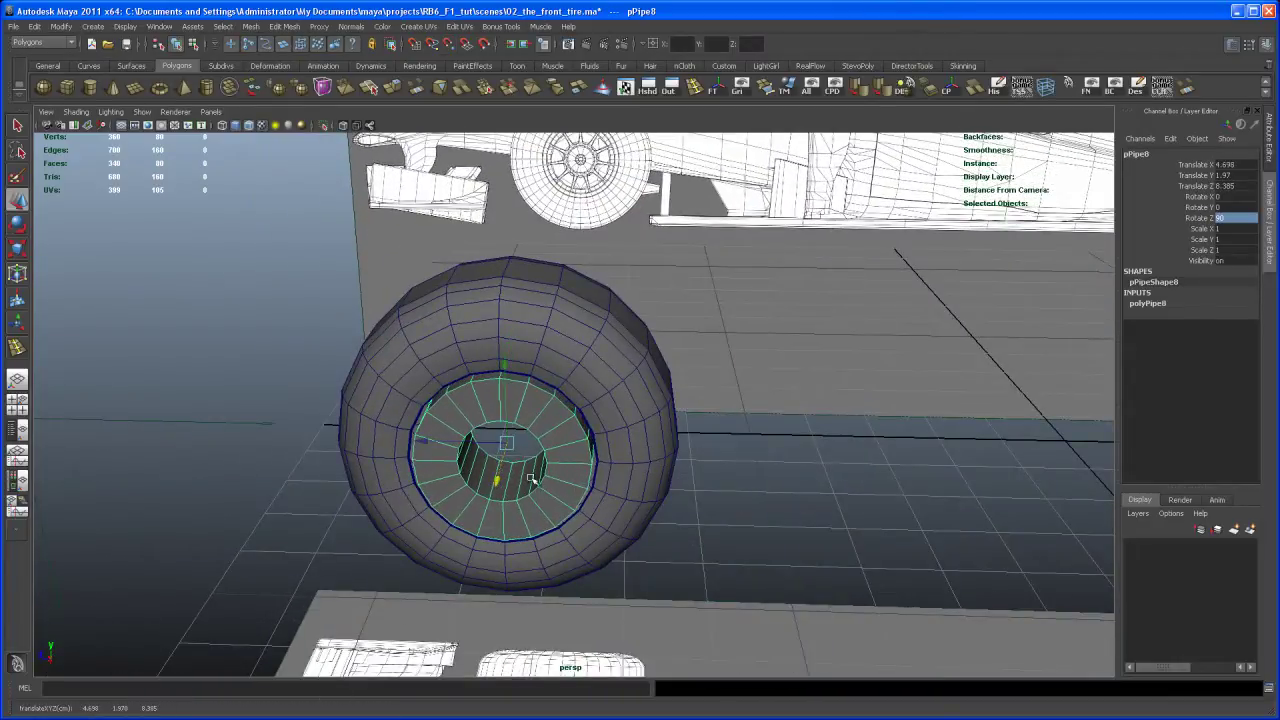
# Step: Switch to the side view on the front wheel and enable X-ray shading to reveal the blueprint's rim behind the geometry
pyautogui.press('space')
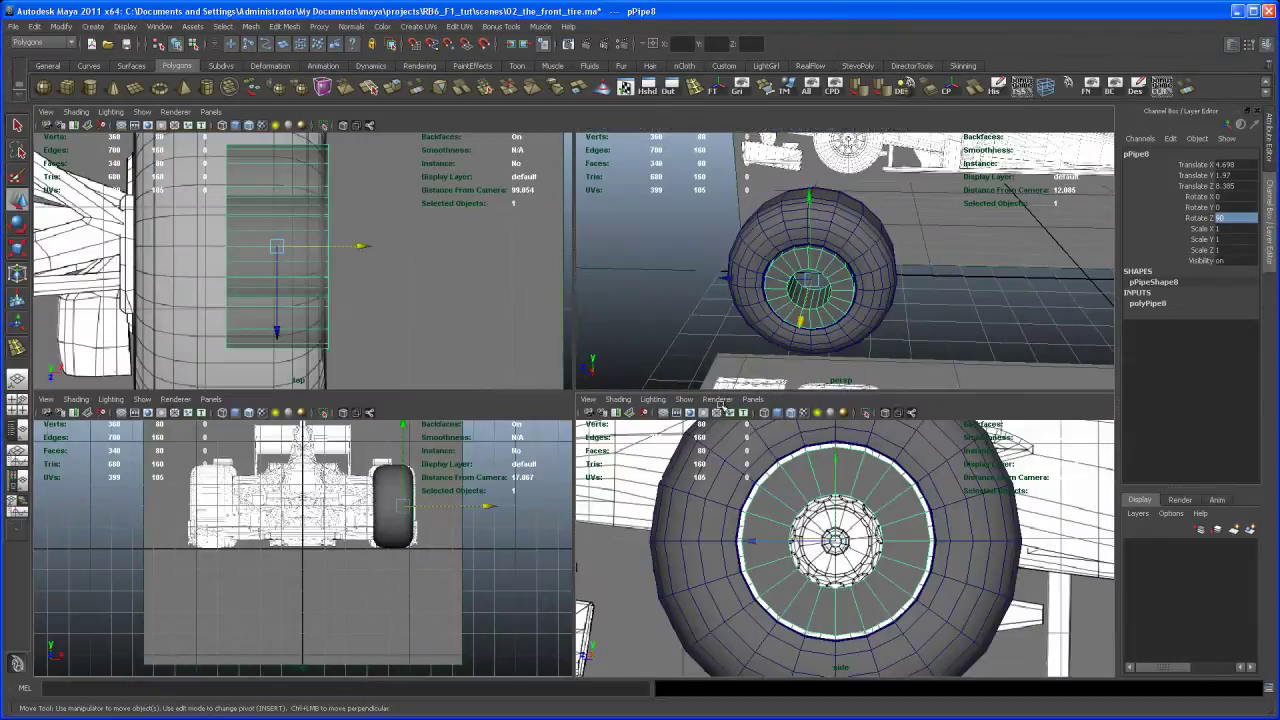
pyautogui.press('space')
pyautogui.keyDown('alt'); pyautogui.moveTo(632, 363); pyautogui.dragTo(635, 355, button='middle'); pyautogui.keyUp('alt')
pyautogui.scroll(-2, 635, 355)
pyautogui.keyDown('alt'); pyautogui.moveTo(650, 438); pyautogui.dragTo(630, 438, button='middle'); pyautogui.keyUp('alt')
pyautogui.scroll(1, 630, 438)
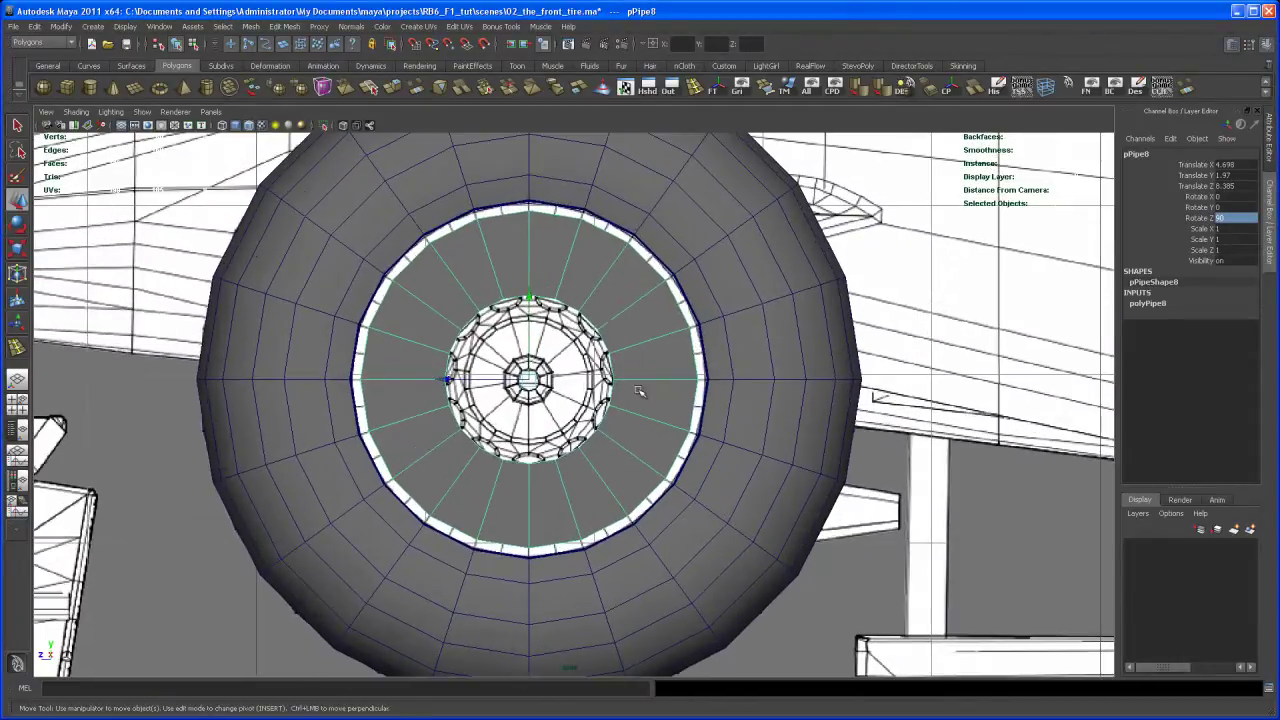
pyautogui.click(345, 126)
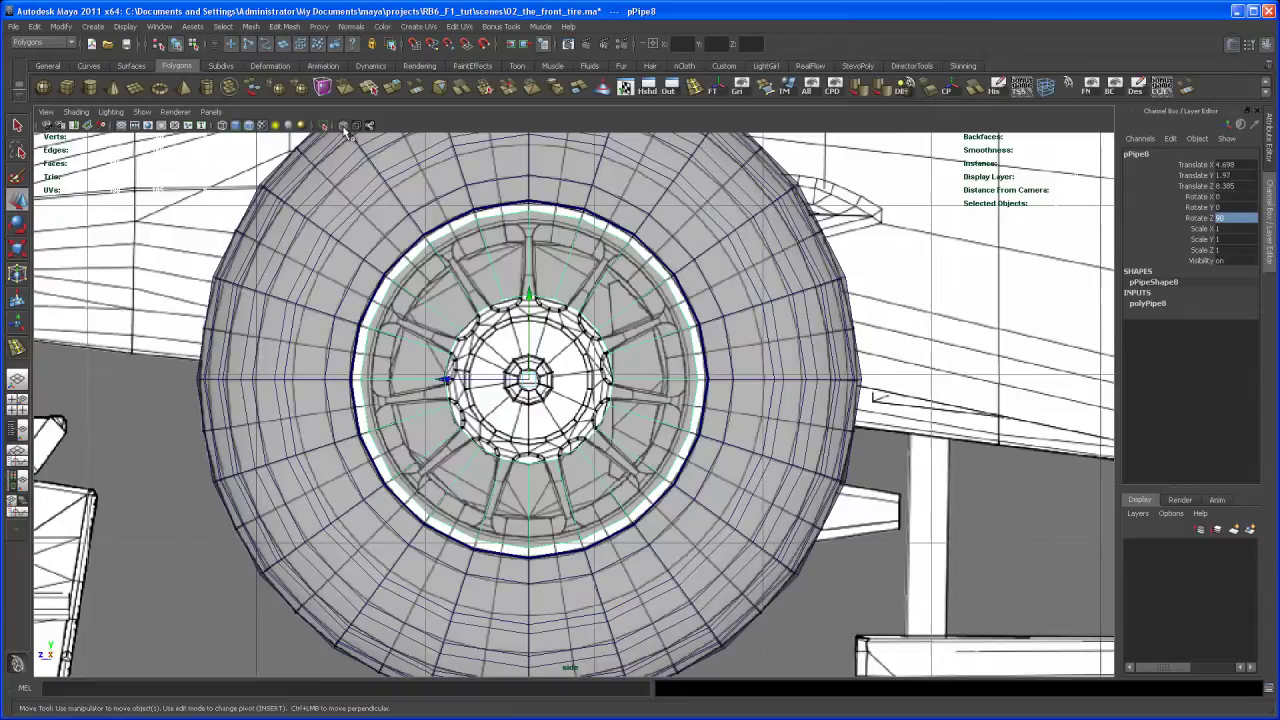
# Step: Fit the pipe to the blueprint's inner hub ring with a radius of 0.42 and a thickness of 0.06
pyautogui.click(1150, 304)
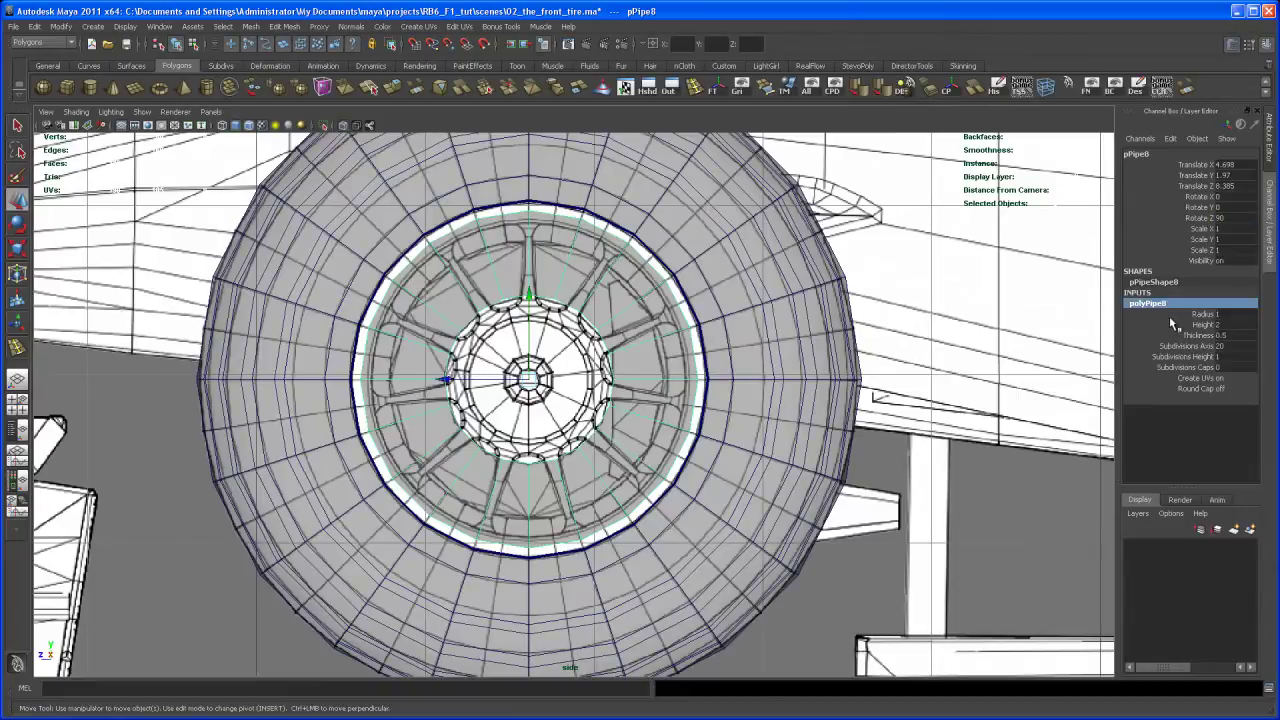
pyautogui.click(1205, 316)
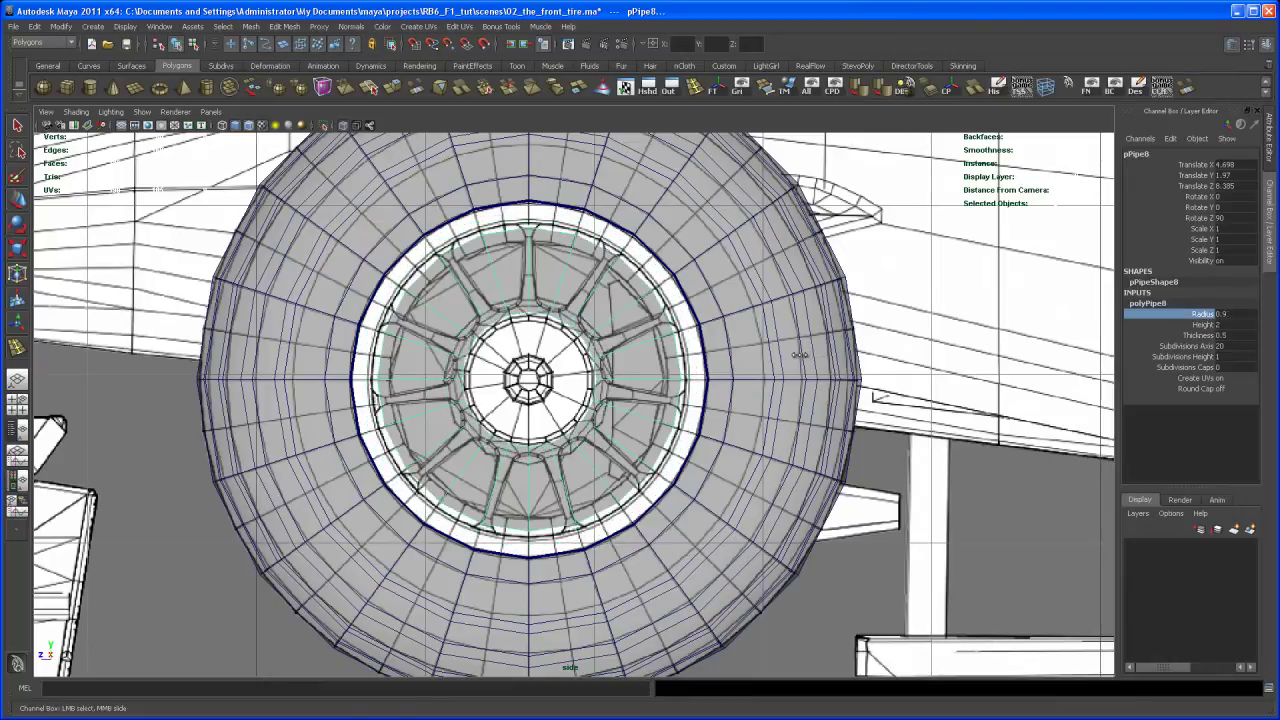
pyautogui.moveTo(812, 350); pyautogui.dragTo(764, 349, button='middle')
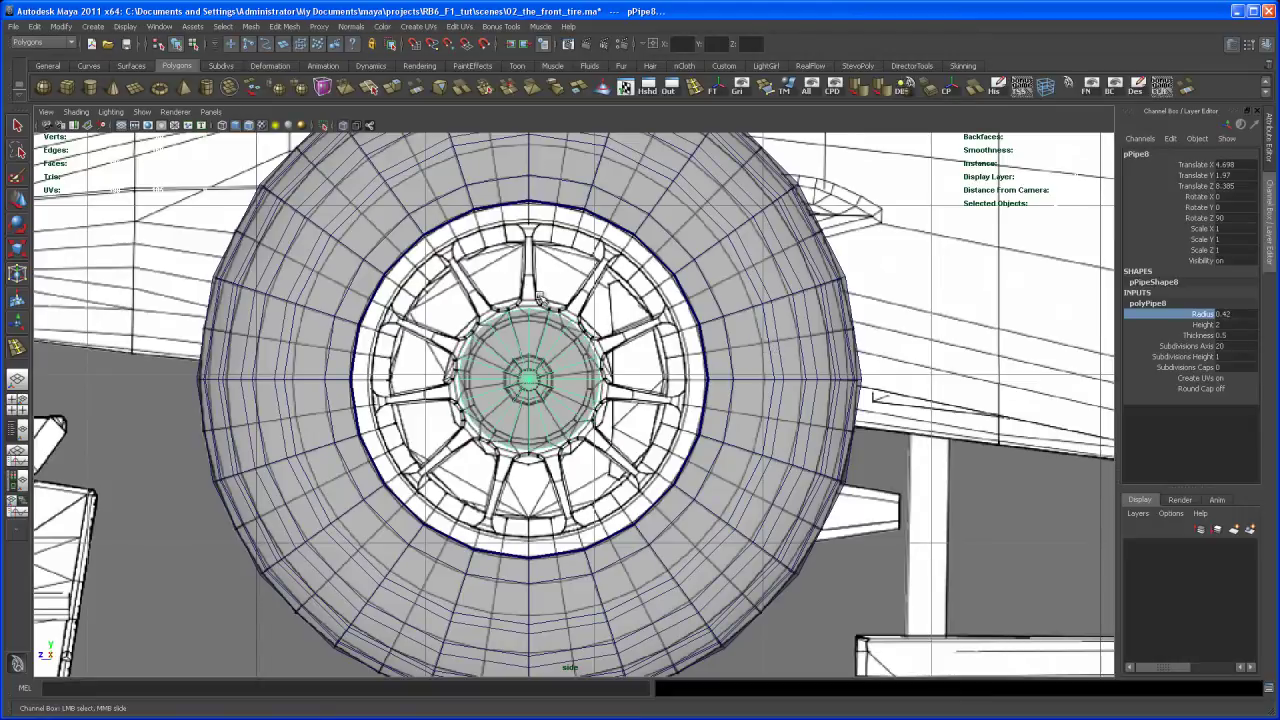
pyautogui.click(1201, 336)
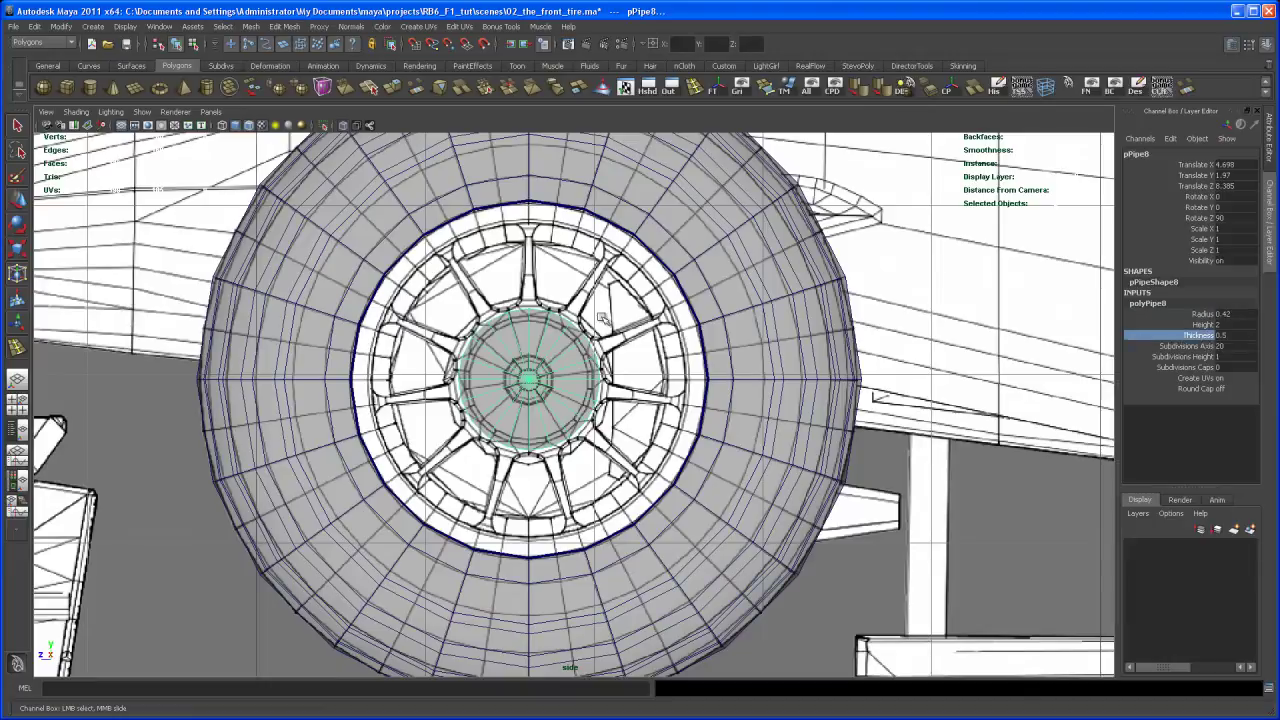
pyautogui.moveTo(604, 320); pyautogui.dragTo(553, 354, button='middle')
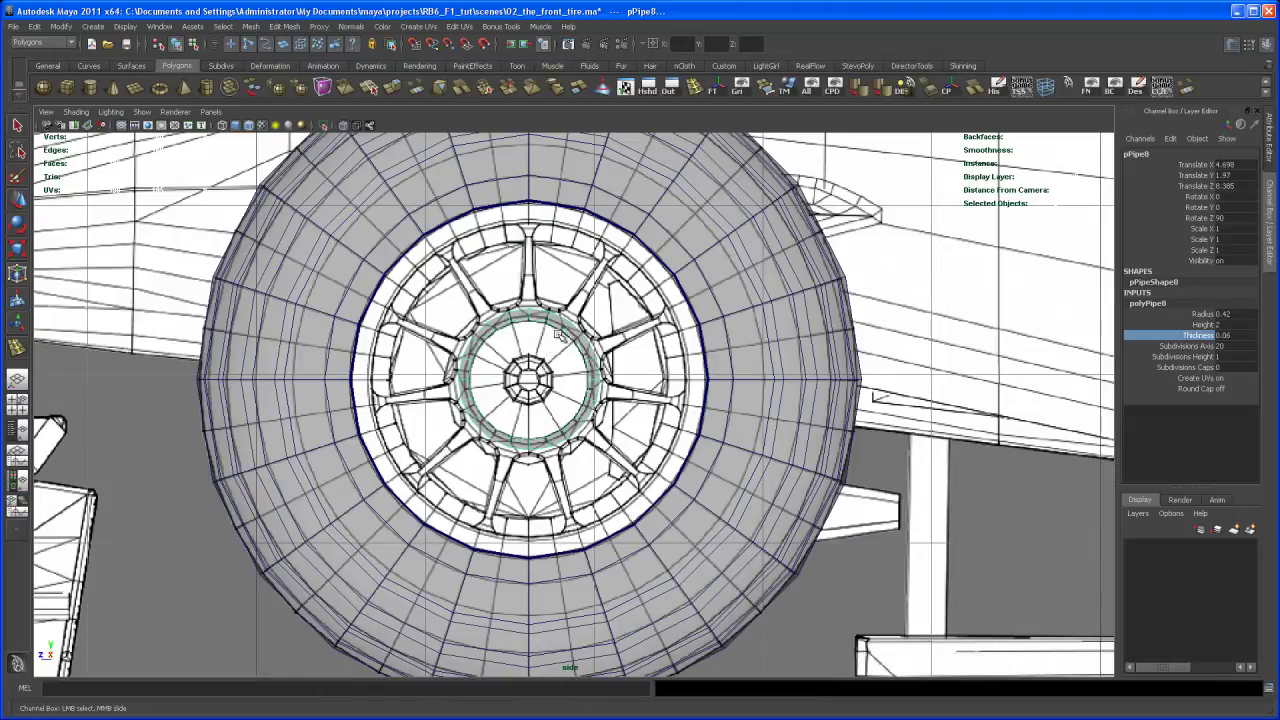
pyautogui.scroll(3, 554, 348)
pyautogui.scroll(3, 715, 425)
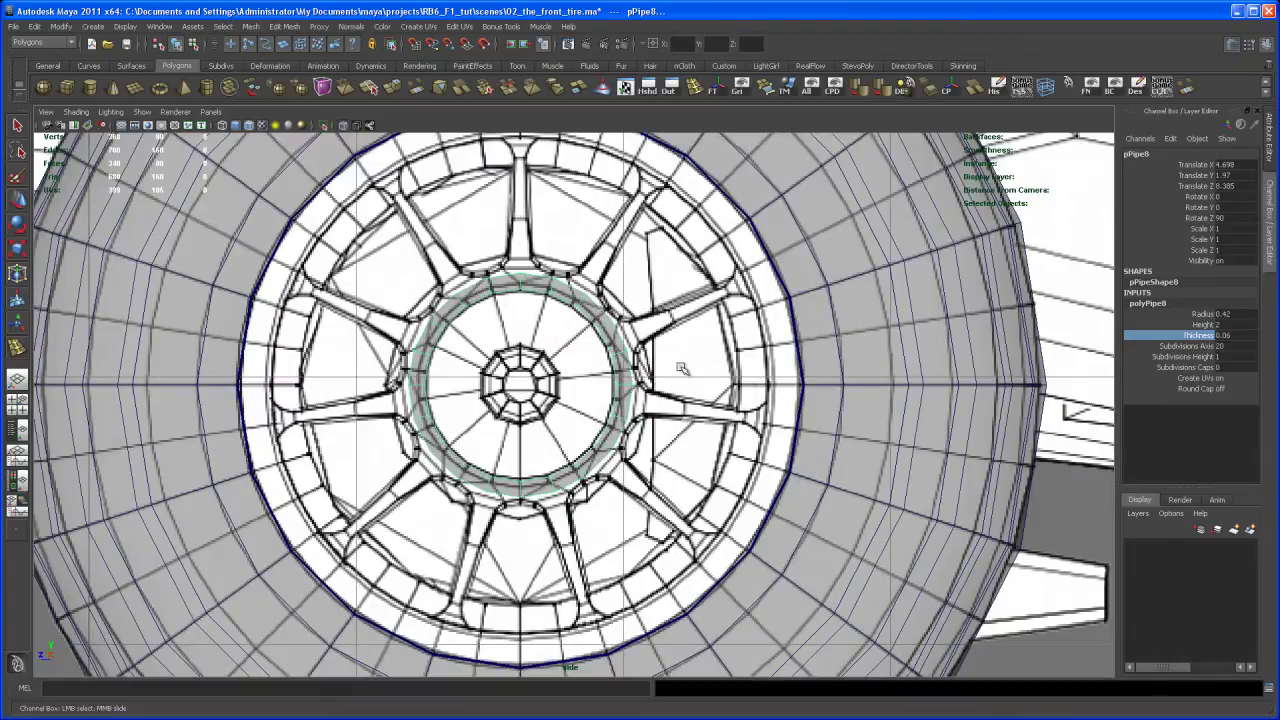
pyautogui.scroll(-5, 676, 381)
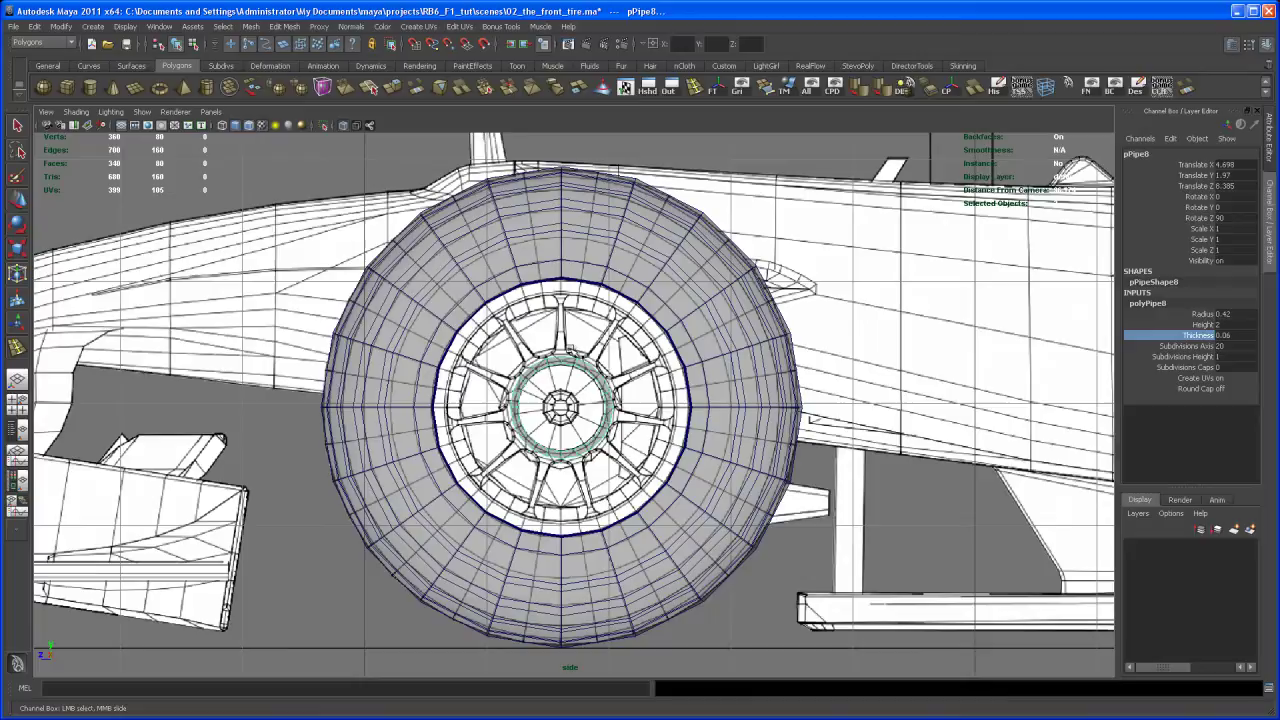
# Step: Set the hub pipe's axis subdivisions to 40 and compare its outline with the blueprint ring
pyautogui.click(1222, 346)
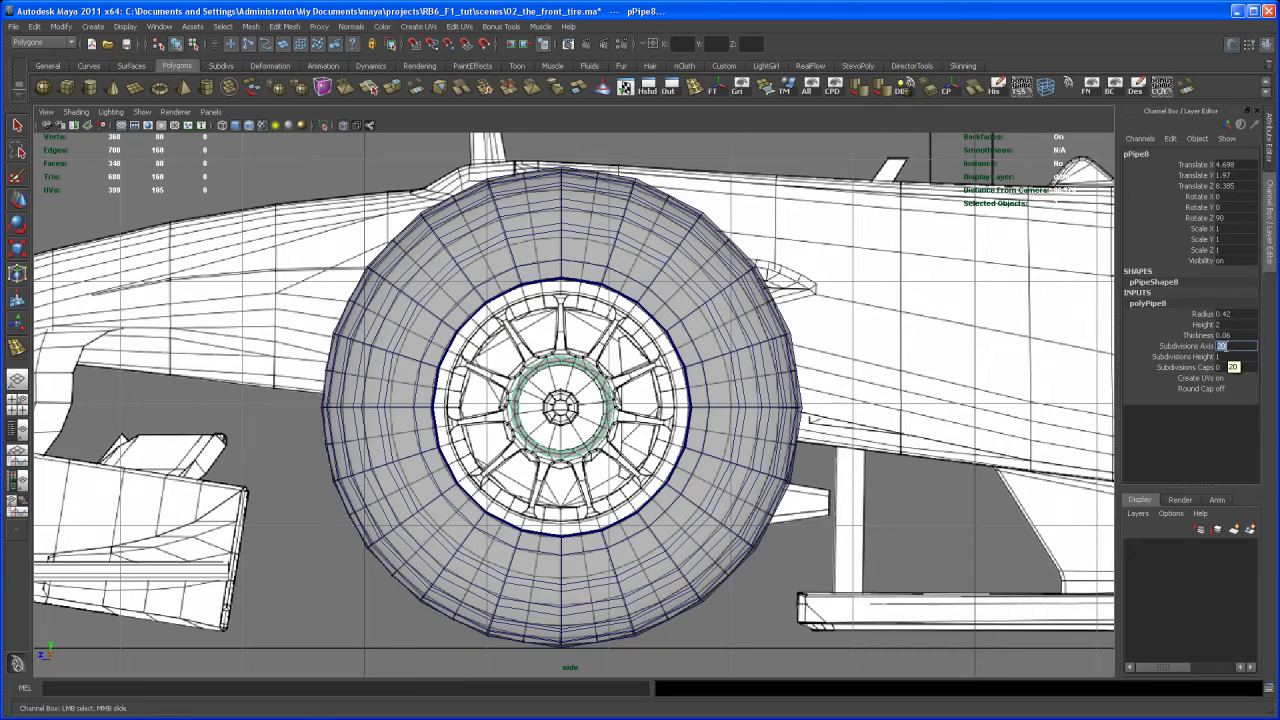
pyautogui.write('40')
pyautogui.press('Return')
pyautogui.keyDown('alt'); pyautogui.moveTo(556, 410); pyautogui.dragTo(573, 398, button='middle'); pyautogui.keyUp('alt')
pyautogui.keyDown('alt'); pyautogui.moveTo(573, 398); pyautogui.dragTo(725, 540, button='right'); pyautogui.keyUp('alt')
pyautogui.keyDown('alt'); pyautogui.moveTo(725, 540); pyautogui.dragTo(702, 567, button='middle'); pyautogui.keyUp('alt')
pyautogui.keyDown('alt'); pyautogui.moveTo(702, 567); pyautogui.dragTo(776, 575, button='right'); pyautogui.keyUp('alt')
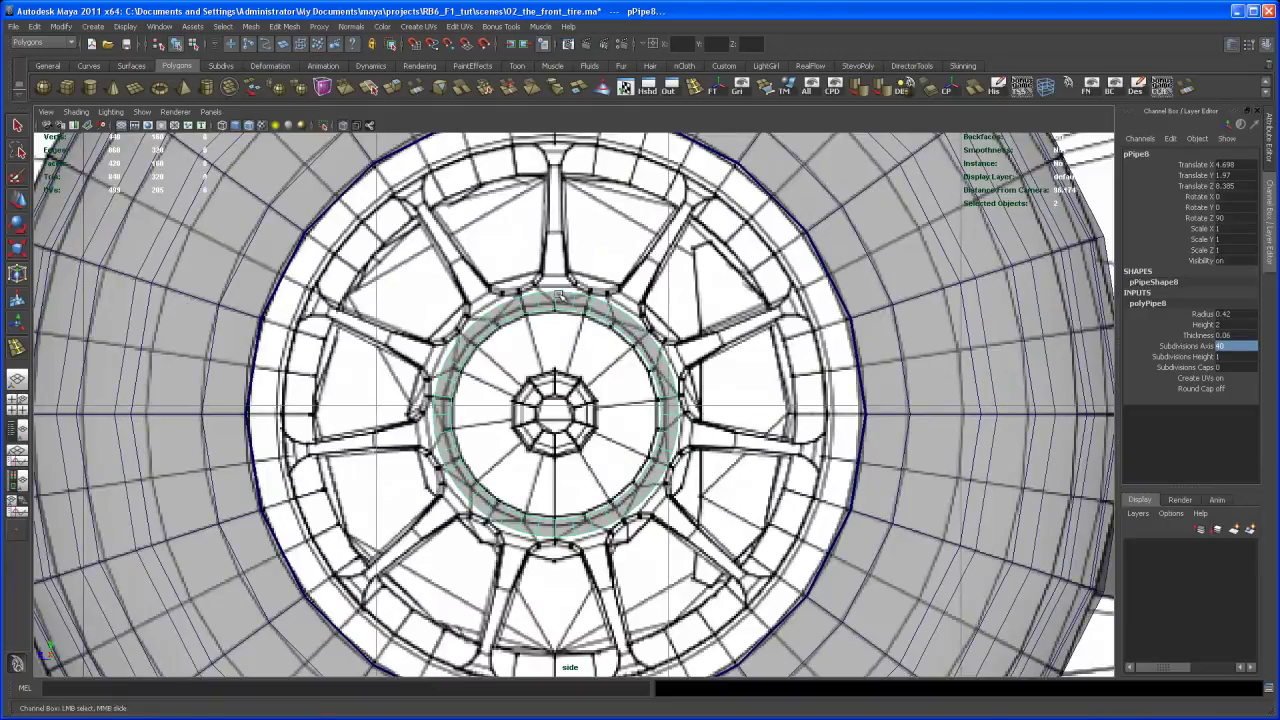
# Step: In the perspective view, shorten the hub pipe along its axis to a Scale Y of about 0.246
pyautogui.press('space')
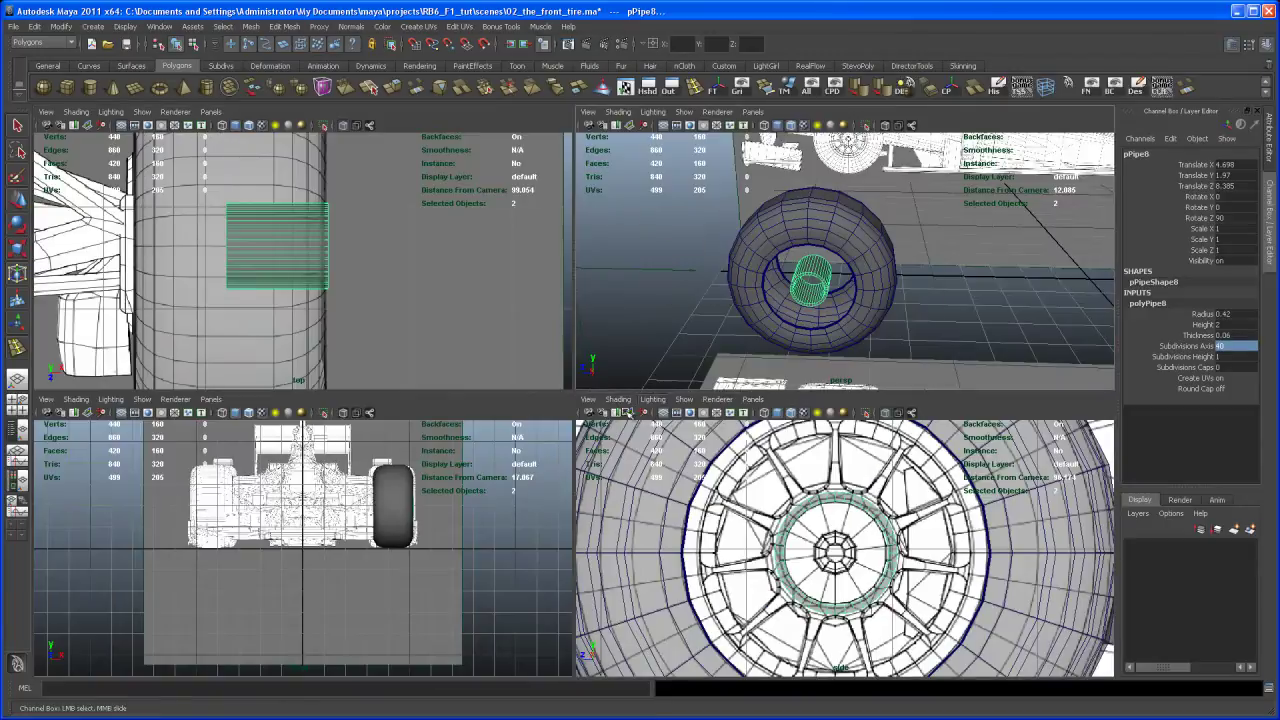
pyautogui.press('space')
pyautogui.keyDown('alt'); pyautogui.moveTo(625, 460); pyautogui.dragTo(518, 545); pyautogui.keyUp('alt')
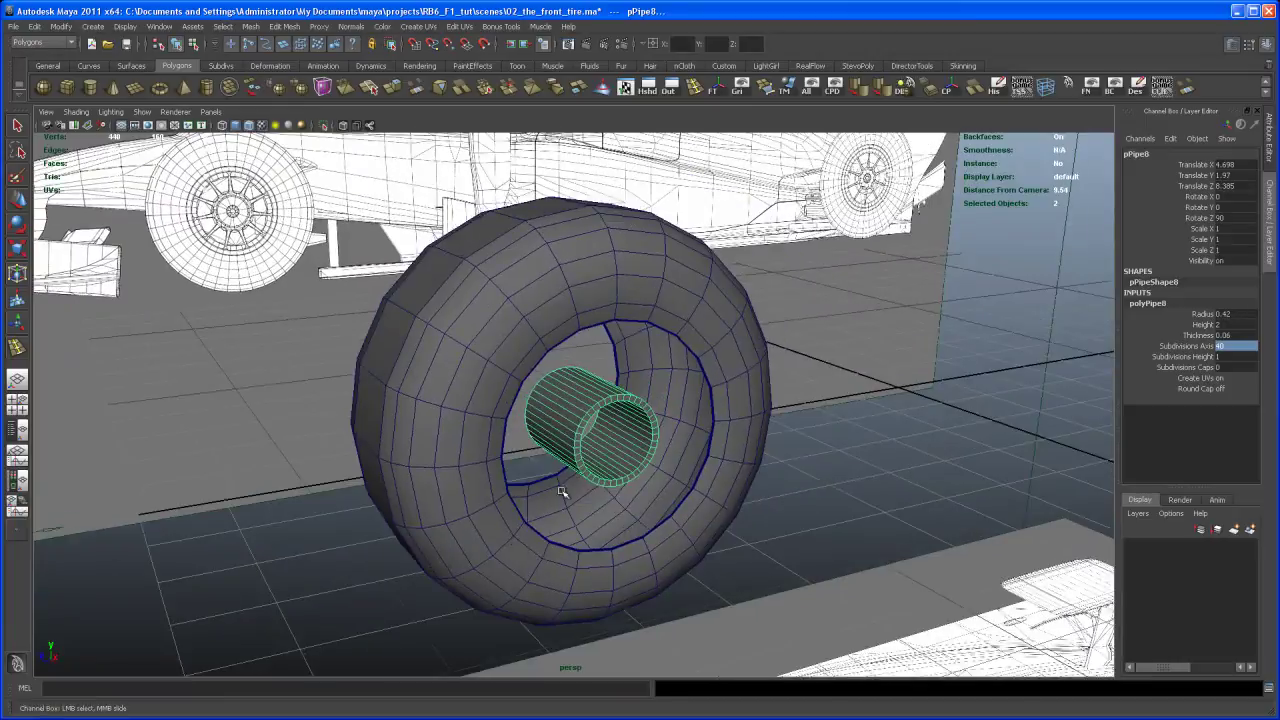
pyautogui.press('r')
pyautogui.moveTo(535, 395); pyautogui.dragTo(580, 416)
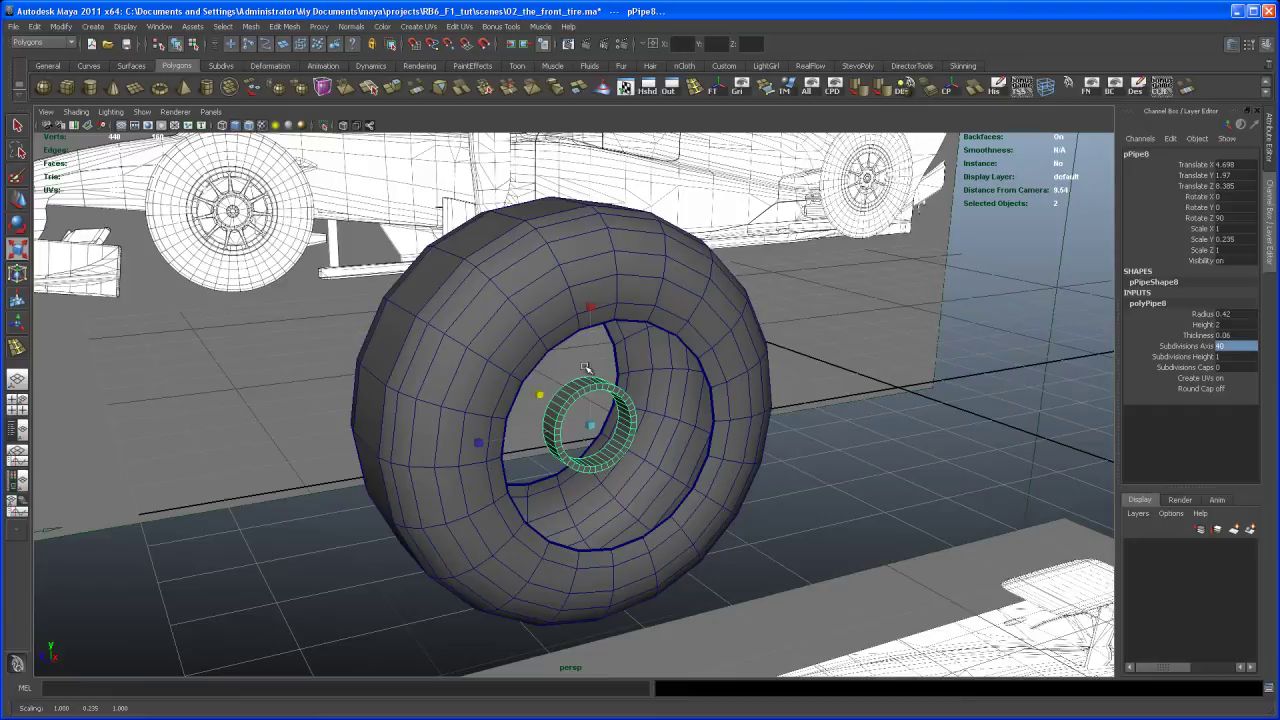
pyautogui.moveTo(538, 393); pyautogui.dragTo(540, 396)
# Step: Check the front rim in the red_bull_rb6-6 photo, return to Maya and examine the hub ring inside the tire
pyautogui.hotkey('alt', 'Tab')
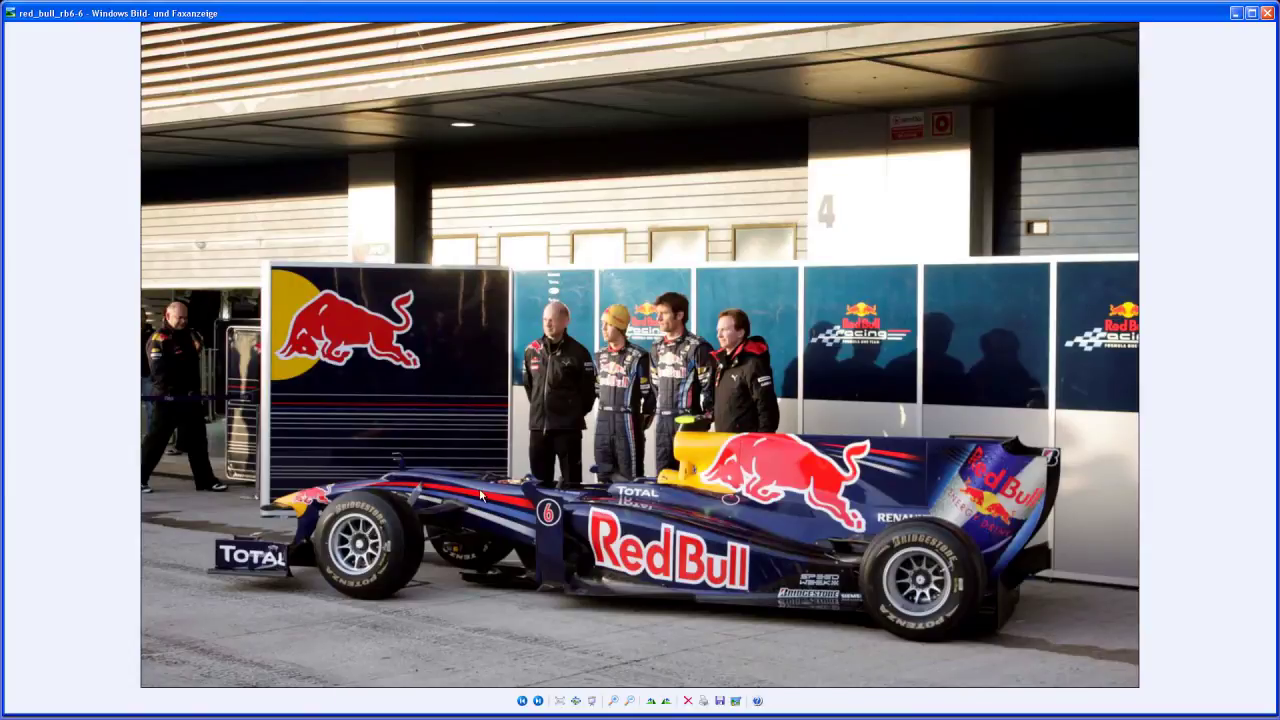
pyautogui.hotkey('alt', 'Tab')
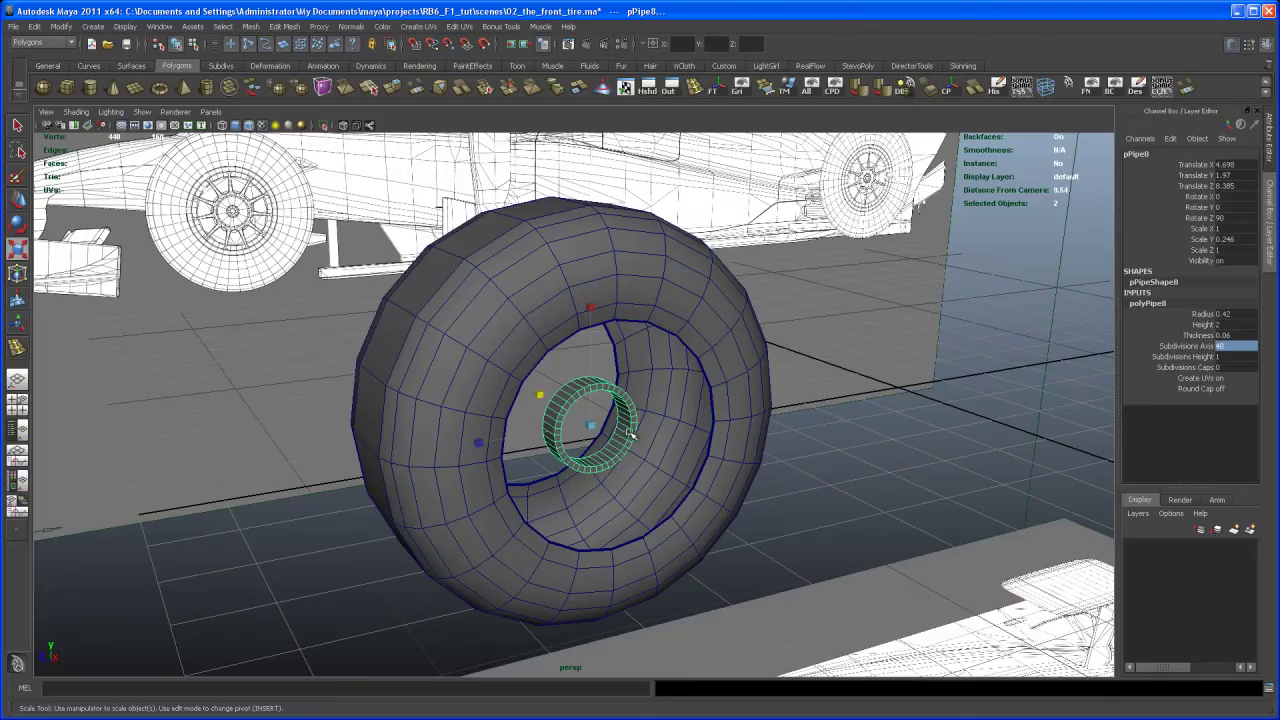
pyautogui.keyDown('alt'); pyautogui.moveTo(621, 450); pyautogui.dragTo(506, 457); pyautogui.keyUp('alt')
pyautogui.keyDown('alt'); pyautogui.moveTo(506, 457); pyautogui.dragTo(460, 380, button='middle'); pyautogui.keyUp('alt')
pyautogui.keyDown('alt'); pyautogui.moveTo(460, 380); pyautogui.dragTo(609, 440, button='right'); pyautogui.keyUp('alt')
pyautogui.press('q')
pyautogui.keyDown('alt'); pyautogui.moveTo(609, 440); pyautogui.dragTo(613, 424, button='middle'); pyautogui.keyUp('alt')
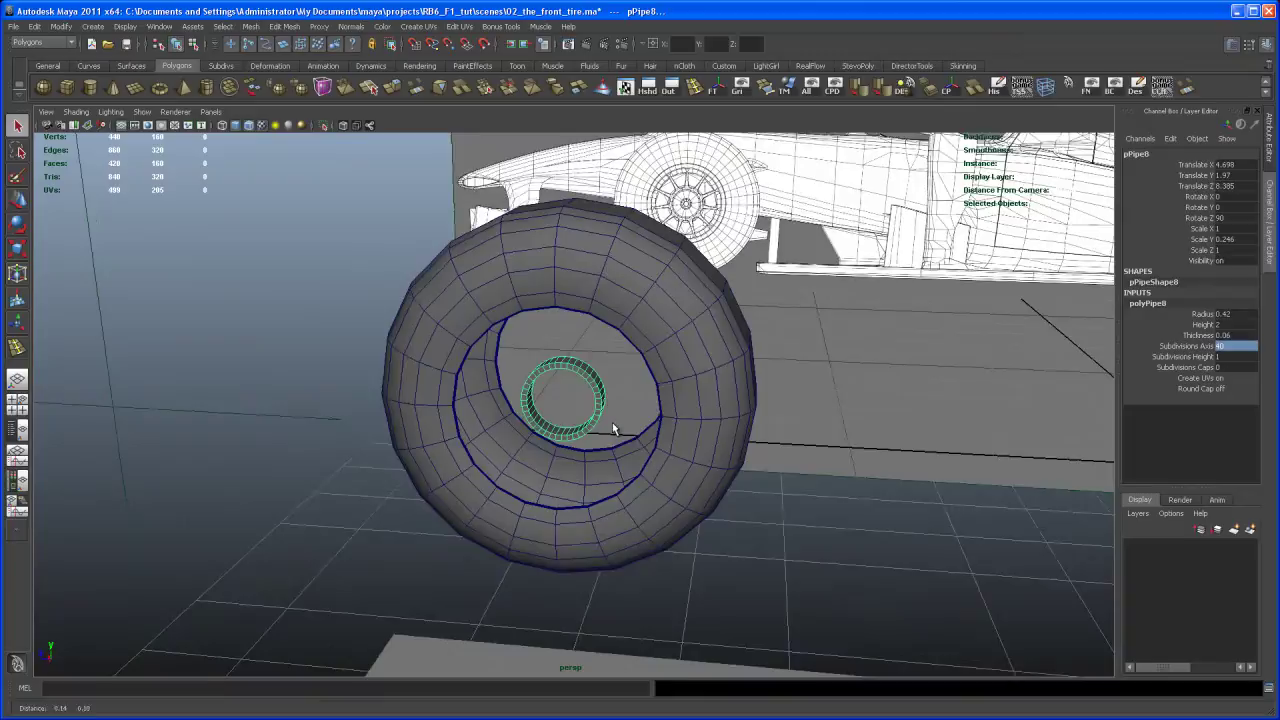
pyautogui.keyDown('alt'); pyautogui.moveTo(614, 429); pyautogui.dragTo(566, 403); pyautogui.keyUp('alt')
pyautogui.keyDown('alt'); pyautogui.moveTo(588, 393); pyautogui.dragTo(517, 398, button='right'); pyautogui.keyUp('alt')
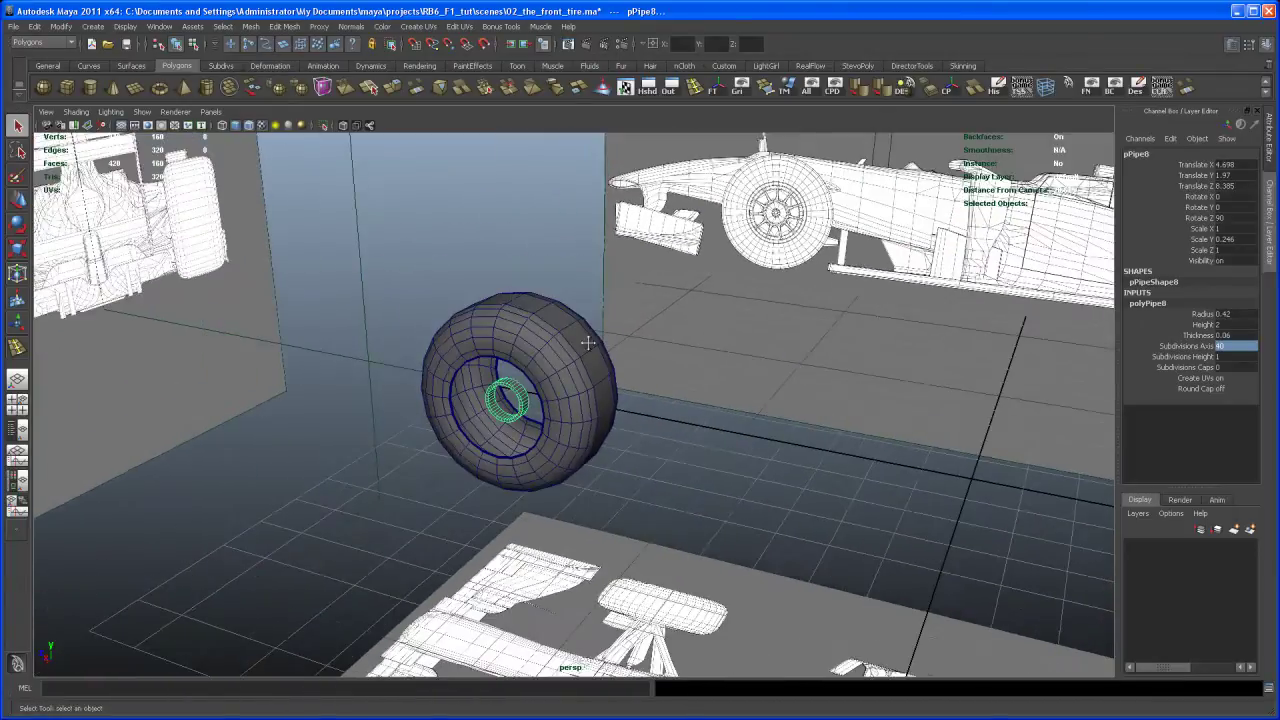
pyautogui.keyDown('alt'); pyautogui.moveTo(517, 398); pyautogui.dragTo(680, 366); pyautogui.keyUp('alt')
pyautogui.keyDown('alt'); pyautogui.moveTo(680, 366); pyautogui.dragTo(506, 385, button='middle'); pyautogui.keyUp('alt')
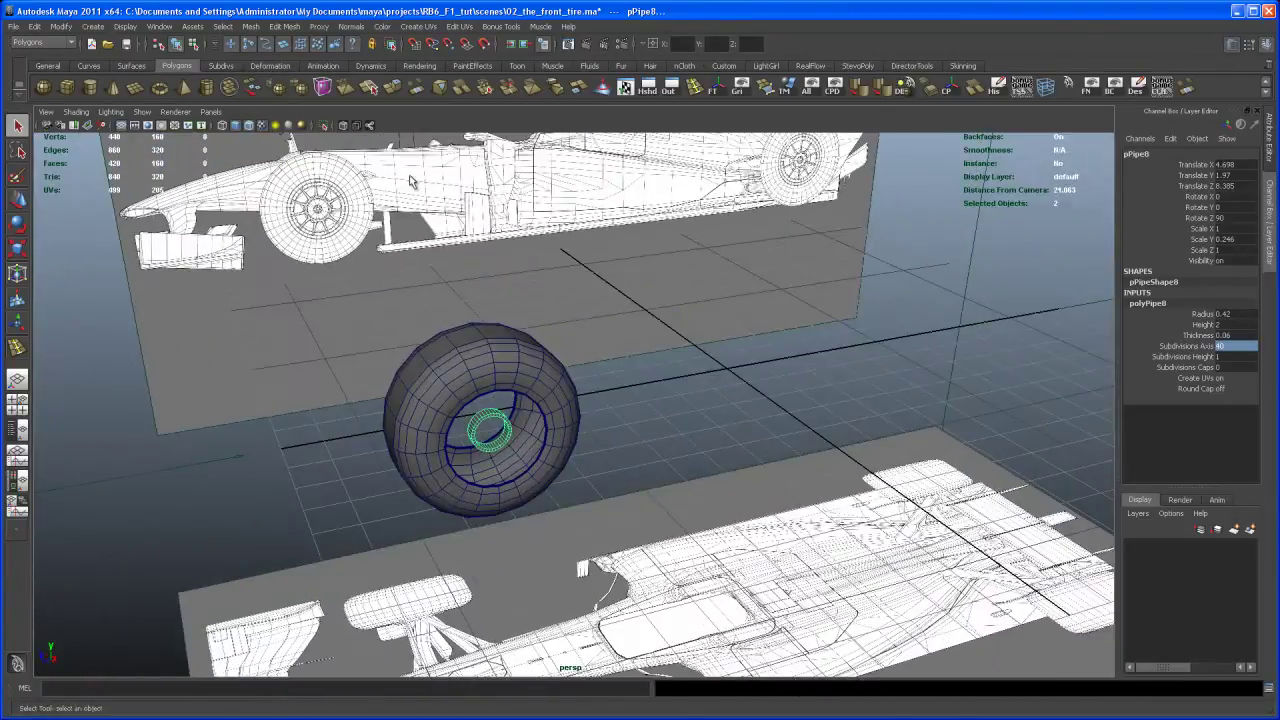
# Step: Create a second polygon pipe at the origin and set its Rotate Z to 90
pyautogui.click(205, 87)
pyautogui.press('e')
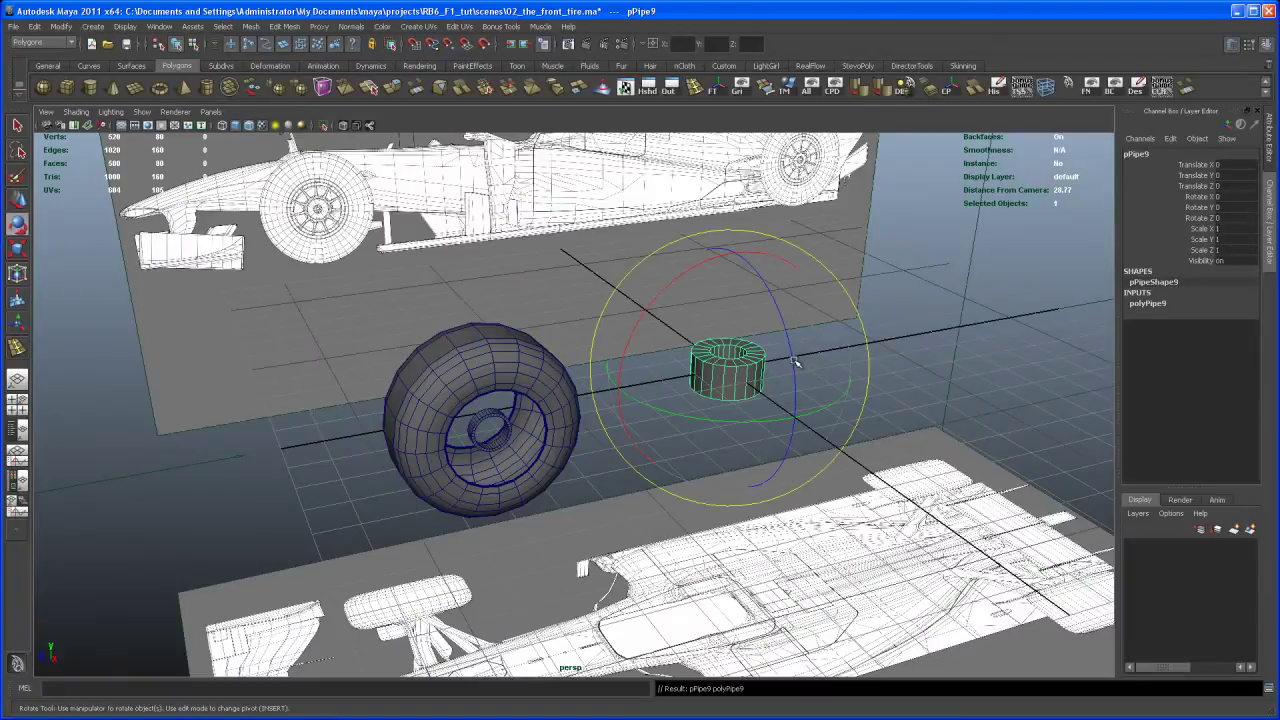
pyautogui.moveTo(795, 360); pyautogui.dragTo(780, 312)
pyautogui.doubleClick(1232, 218)
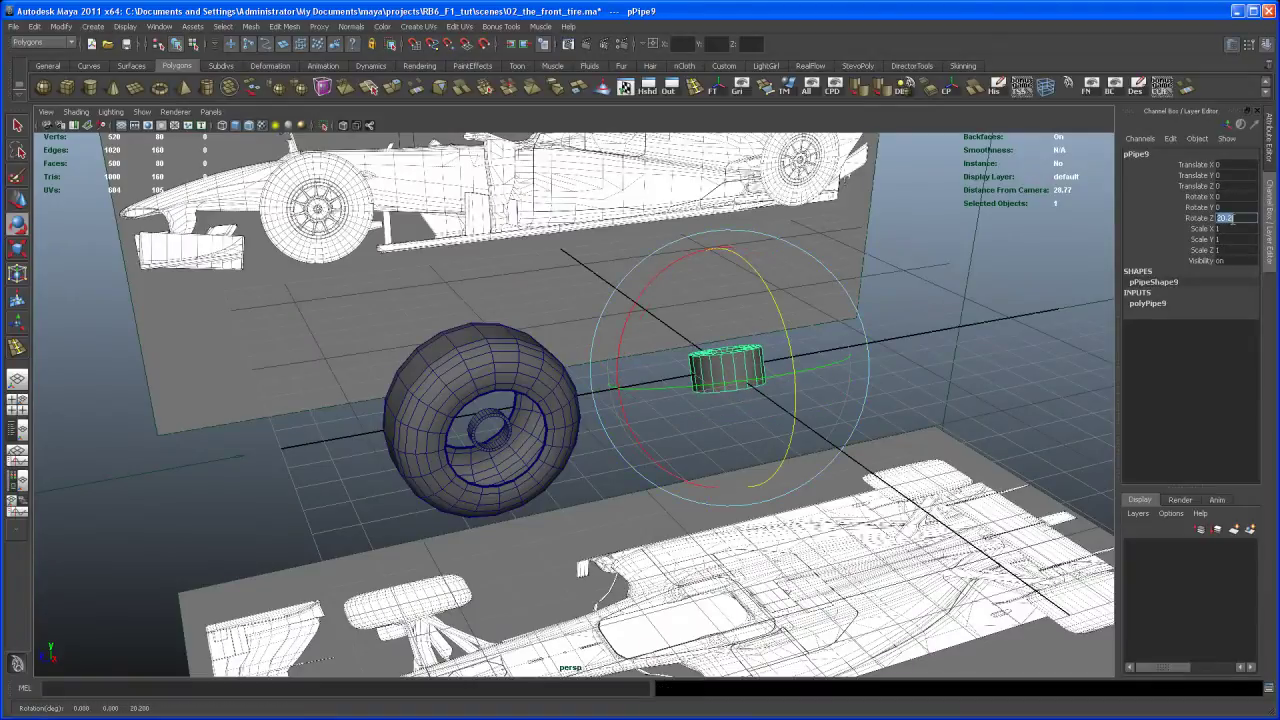
pyautogui.write('90')
pyautogui.press('Return')
# Step: Snap the new pipe to the tire's vertices so it is centered inside the tire, at Translate X 4.356, Y 1.97, Z 8.385
pyautogui.press('w')
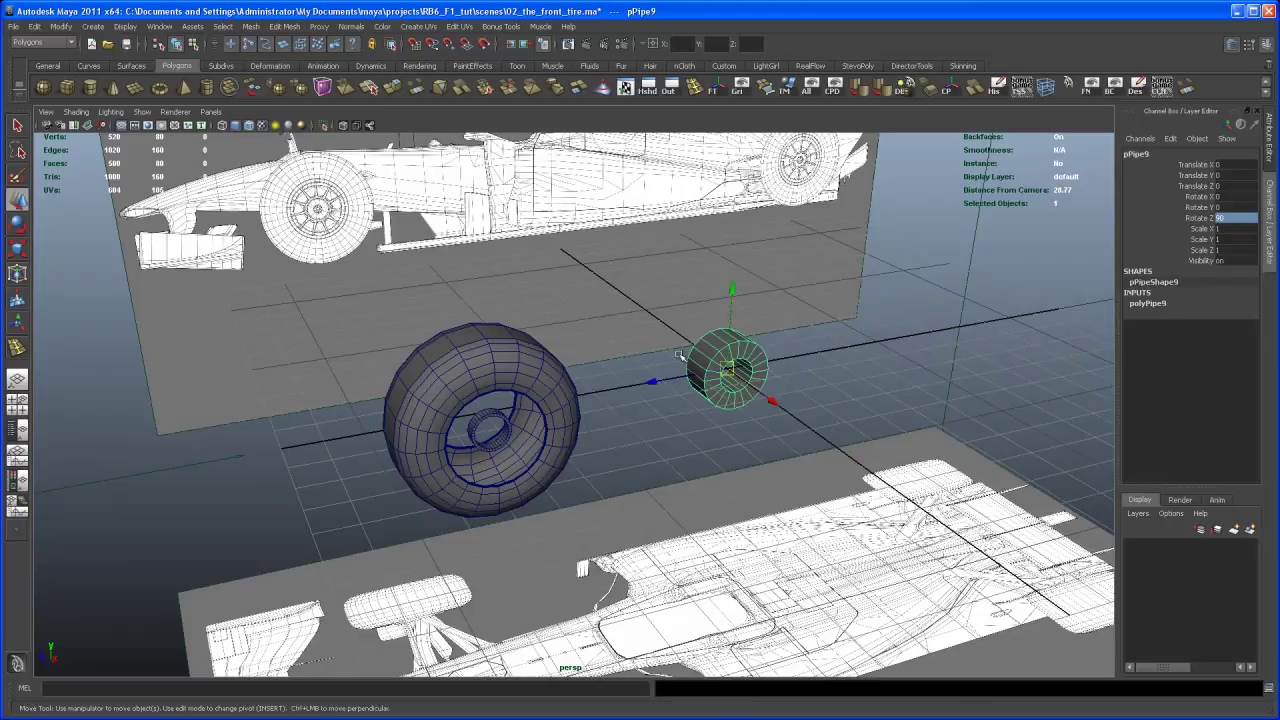
pyautogui.moveTo(657, 383); pyautogui.dragTo(594, 388)
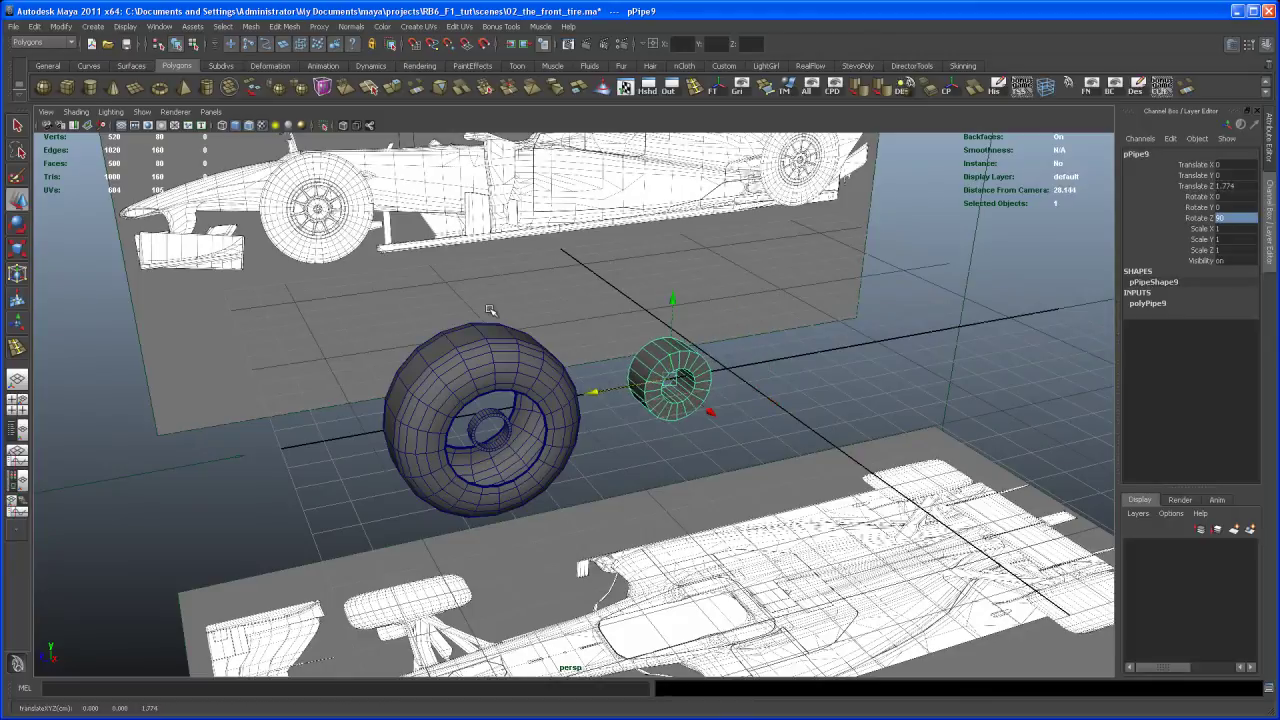
pyautogui.keyDown('alt'); pyautogui.moveTo(428, 358); pyautogui.dragTo(490, 390, button='right'); pyautogui.keyUp('alt')
pyautogui.press('v')
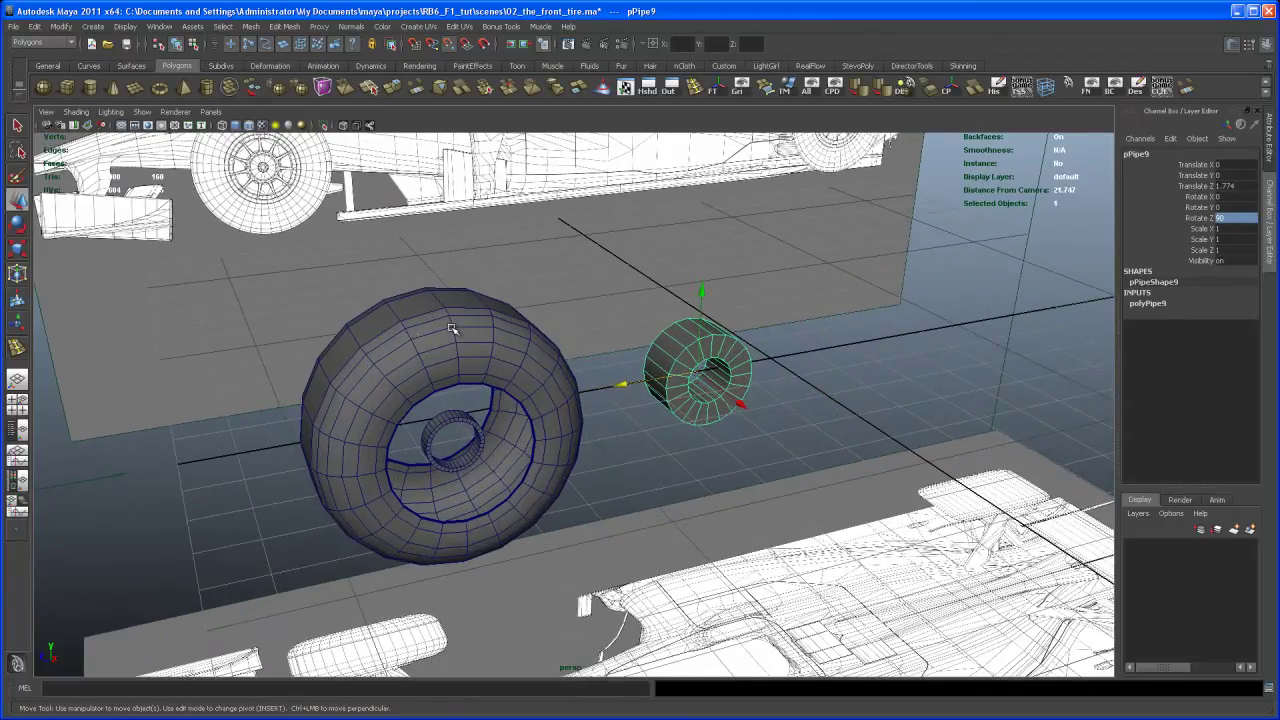
pyautogui.middleClick(454, 328)
pyautogui.moveTo(389, 362); pyautogui.dragTo(377, 288)
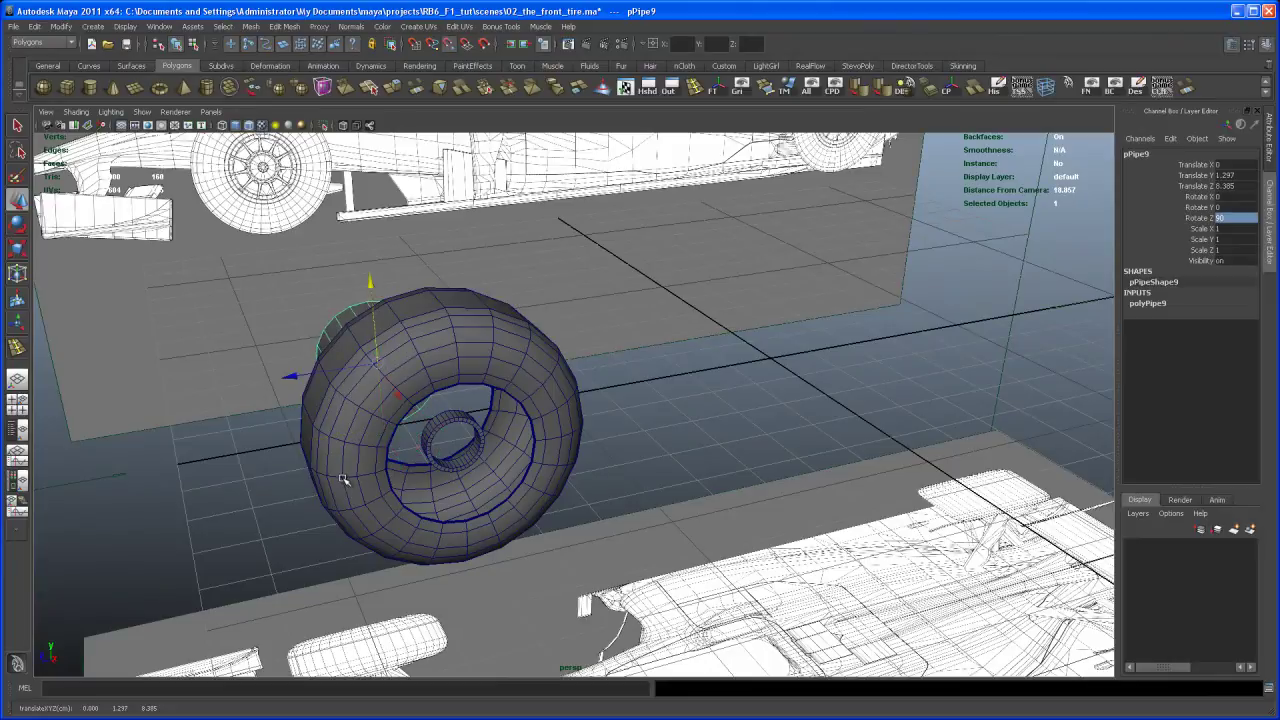
pyautogui.middleClick(340, 477)
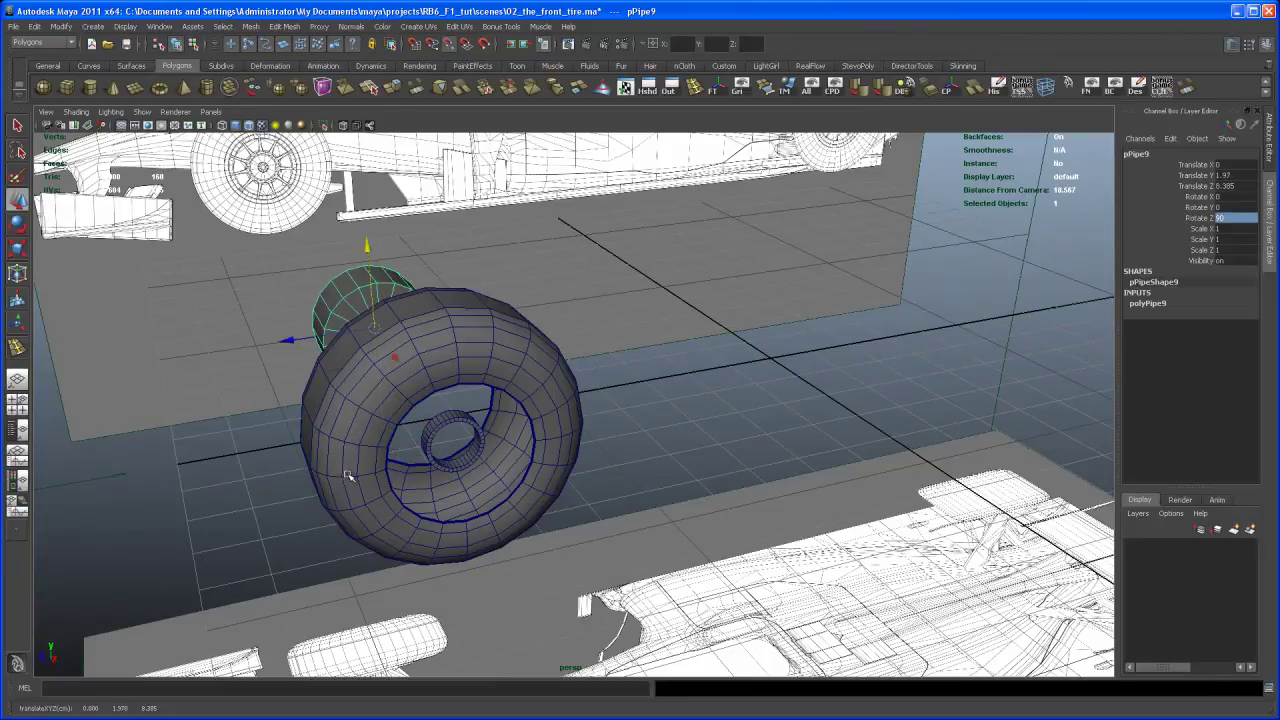
pyautogui.moveTo(397, 358); pyautogui.dragTo(464, 482)
pyautogui.keyDown('alt'); pyautogui.moveTo(476, 498); pyautogui.dragTo(517, 474); pyautogui.keyUp('alt')
pyautogui.keyDown('alt'); pyautogui.moveTo(517, 474); pyautogui.dragTo(614, 509, button='right'); pyautogui.keyUp('alt')
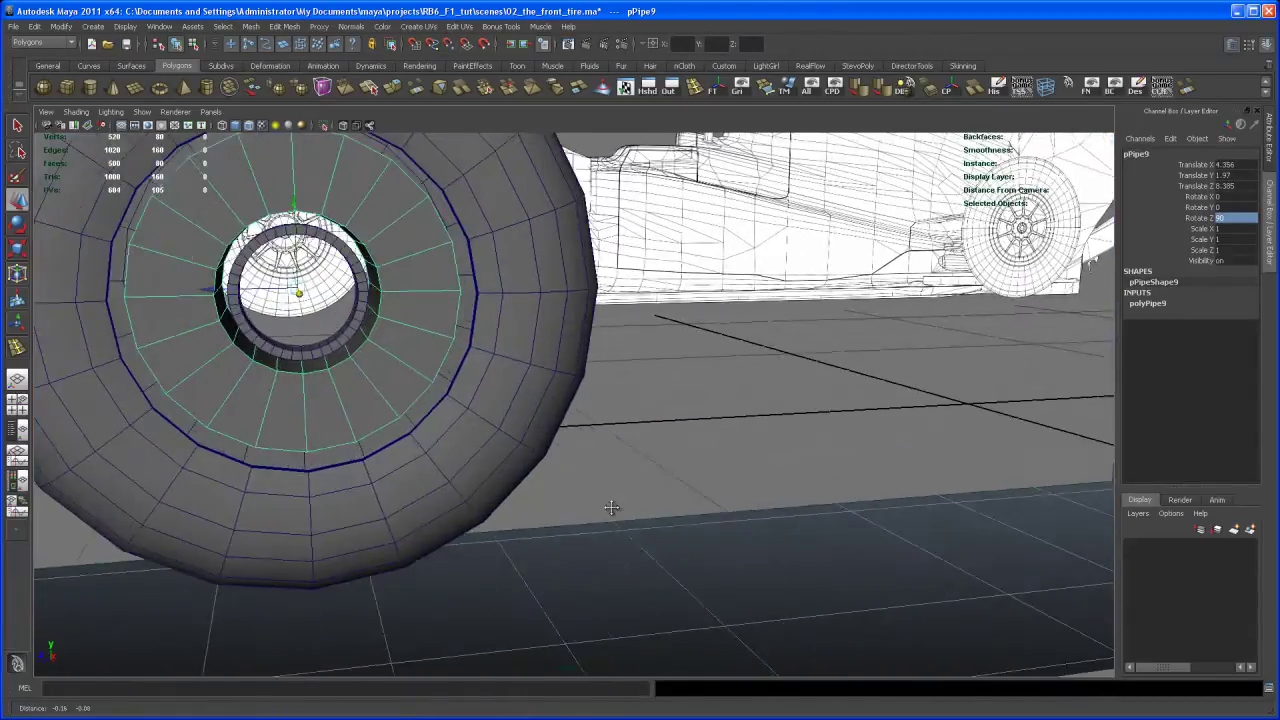
pyautogui.keyDown('alt'); pyautogui.moveTo(614, 509); pyautogui.dragTo(750, 501, button='middle'); pyautogui.keyUp('alt')
# Step: In the side view, set the outer pipe's Radius to 0.94 and Thickness to 0.1 against the blueprint rim
pyautogui.press('space')
pyautogui.press('space')
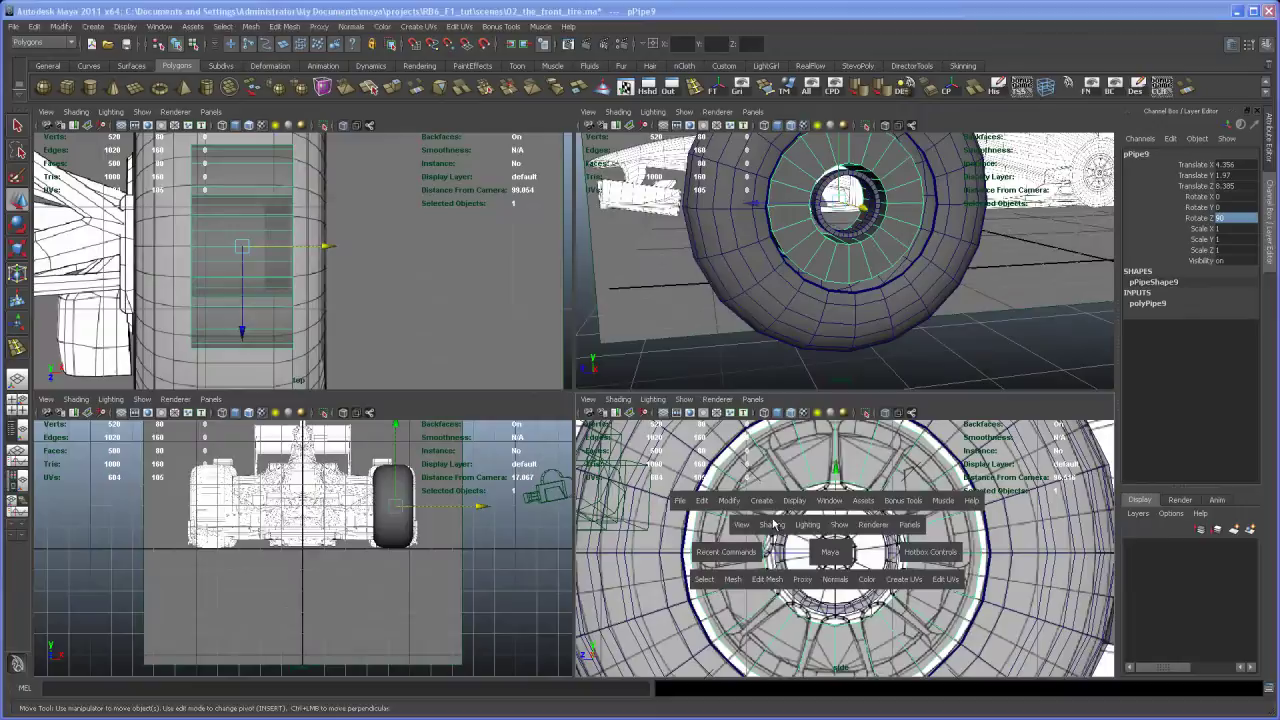
pyautogui.keyDown('alt'); pyautogui.moveTo(685, 443); pyautogui.dragTo(687, 456, button='middle'); pyautogui.keyUp('alt')
pyautogui.keyDown('alt'); pyautogui.moveTo(687, 456); pyautogui.dragTo(646, 436, button='right'); pyautogui.keyUp('alt')
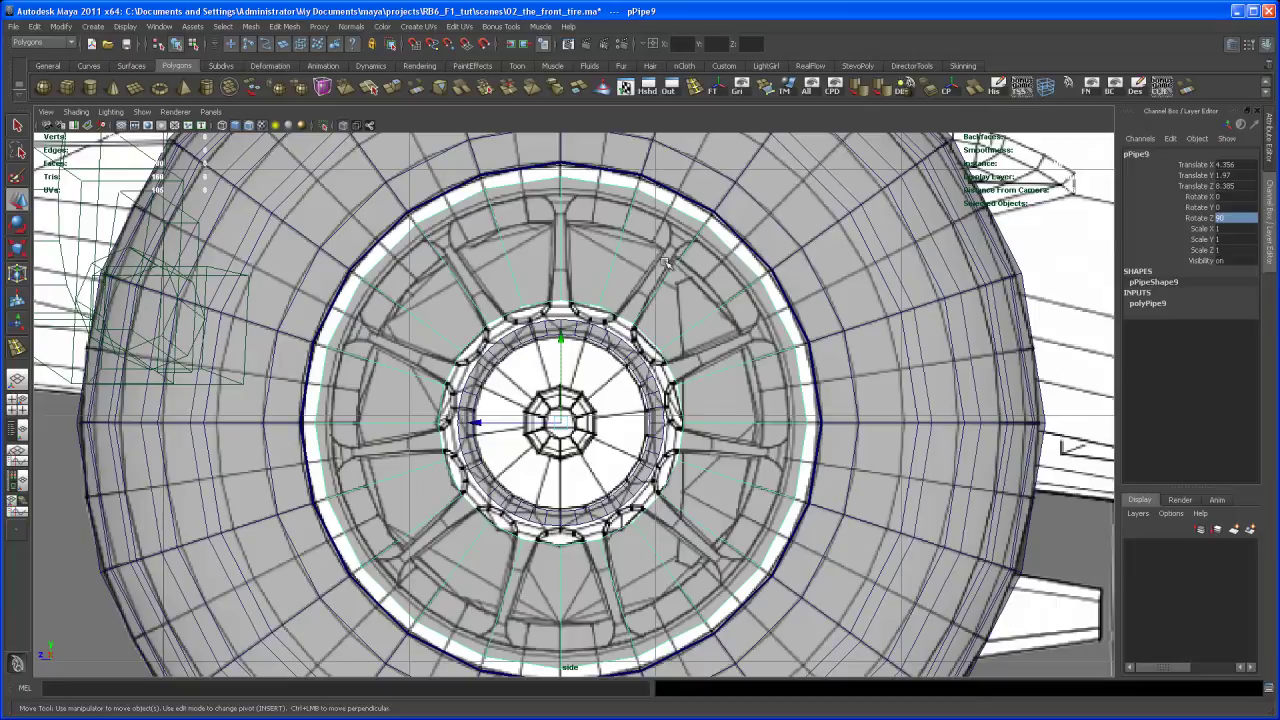
pyautogui.click(1158, 305)
pyautogui.click(1203, 315)
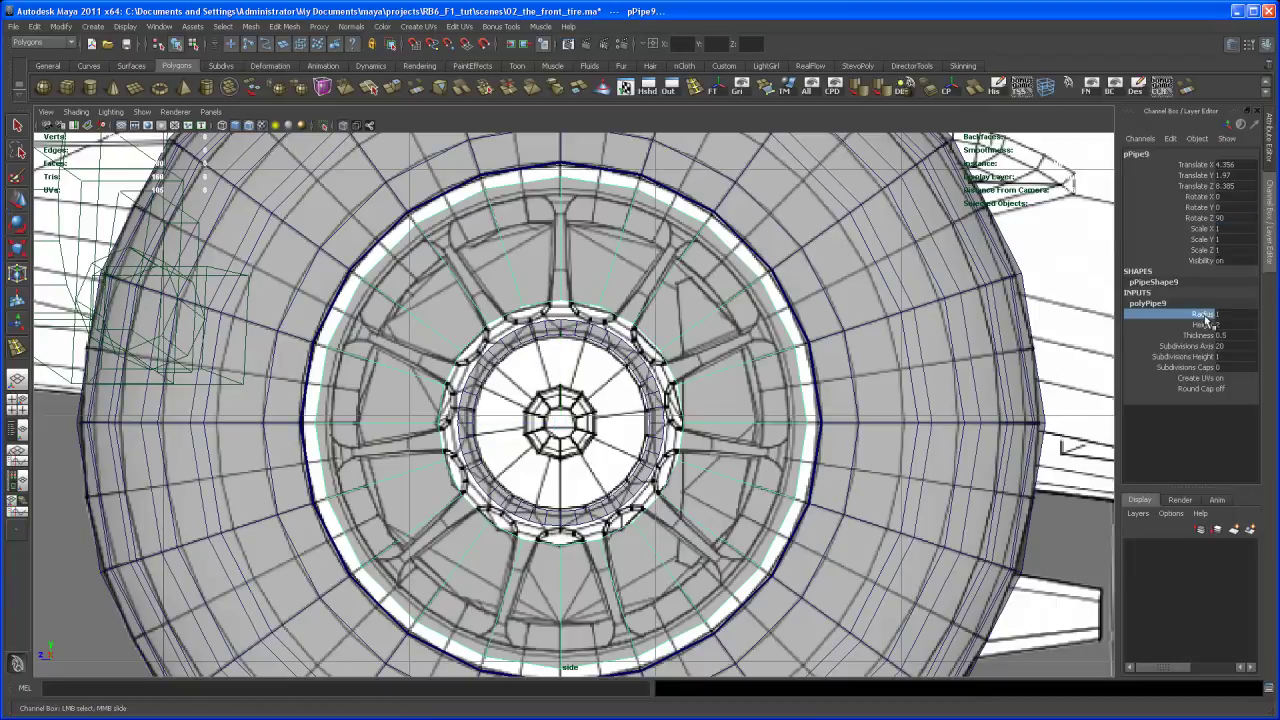
pyautogui.moveTo(880, 322); pyautogui.dragTo(853, 327, button='middle')
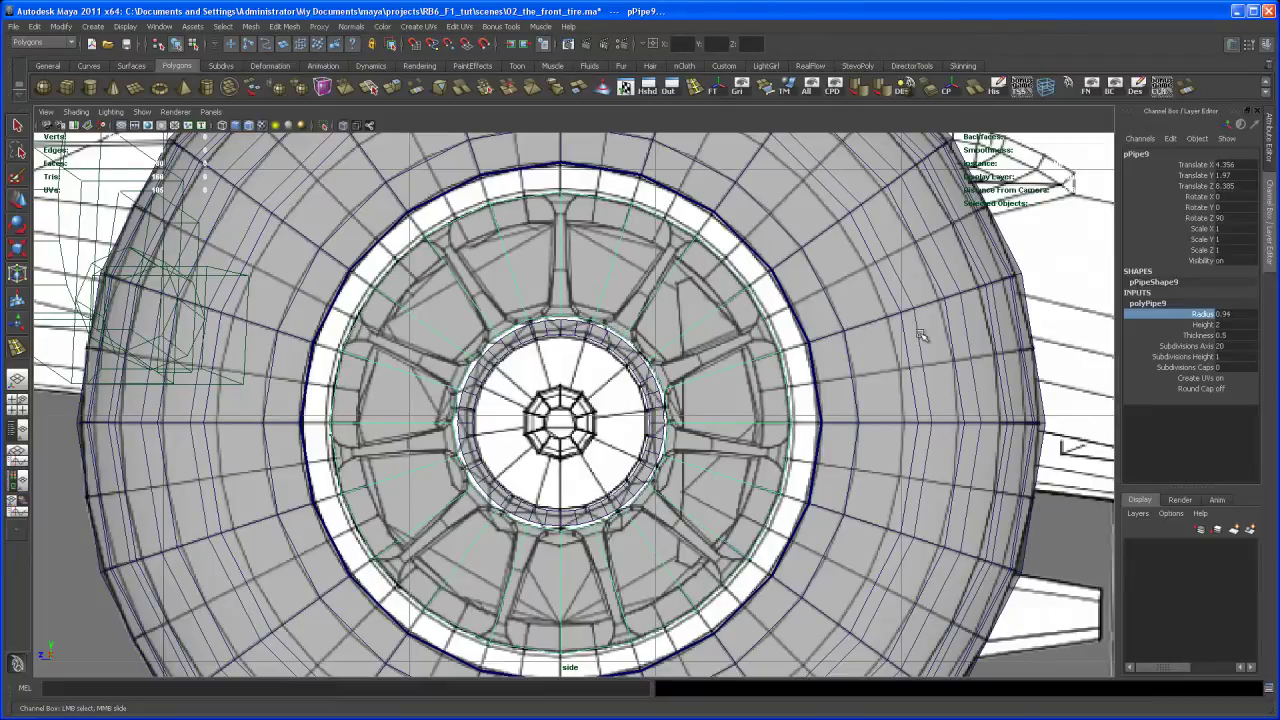
pyautogui.click(1203, 335)
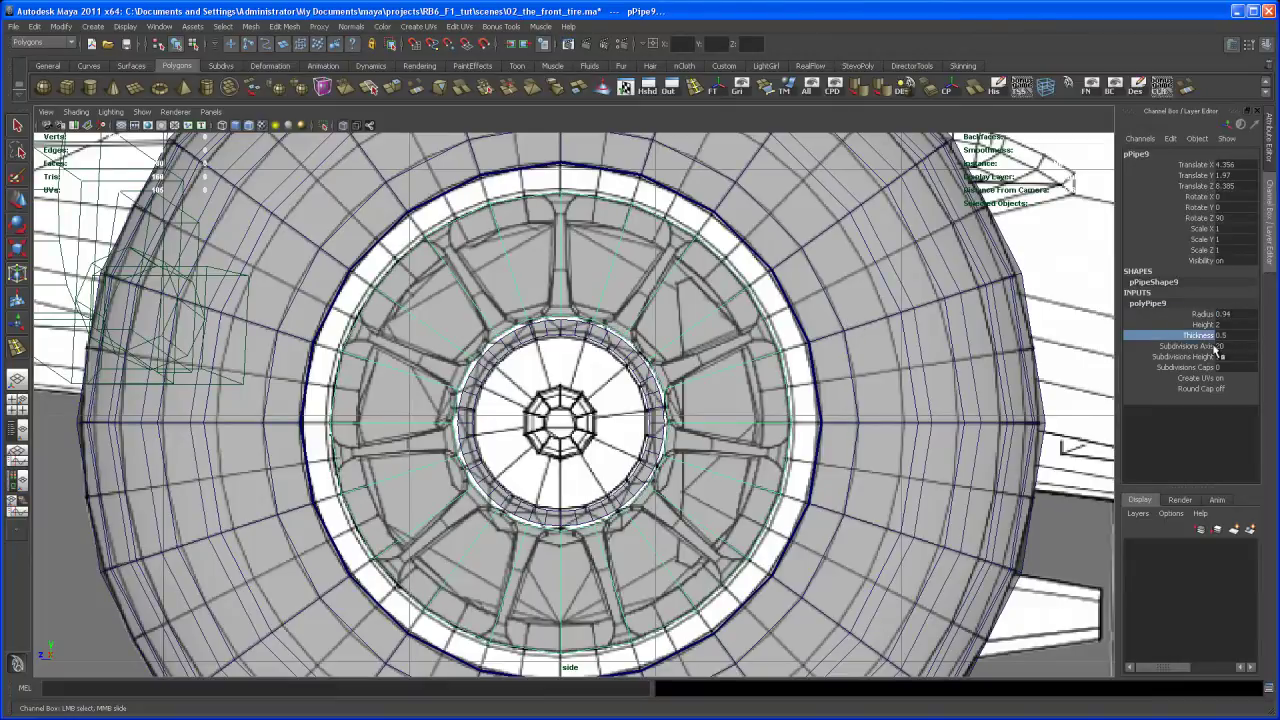
pyautogui.moveTo(822, 312); pyautogui.dragTo(742, 340, button='middle')
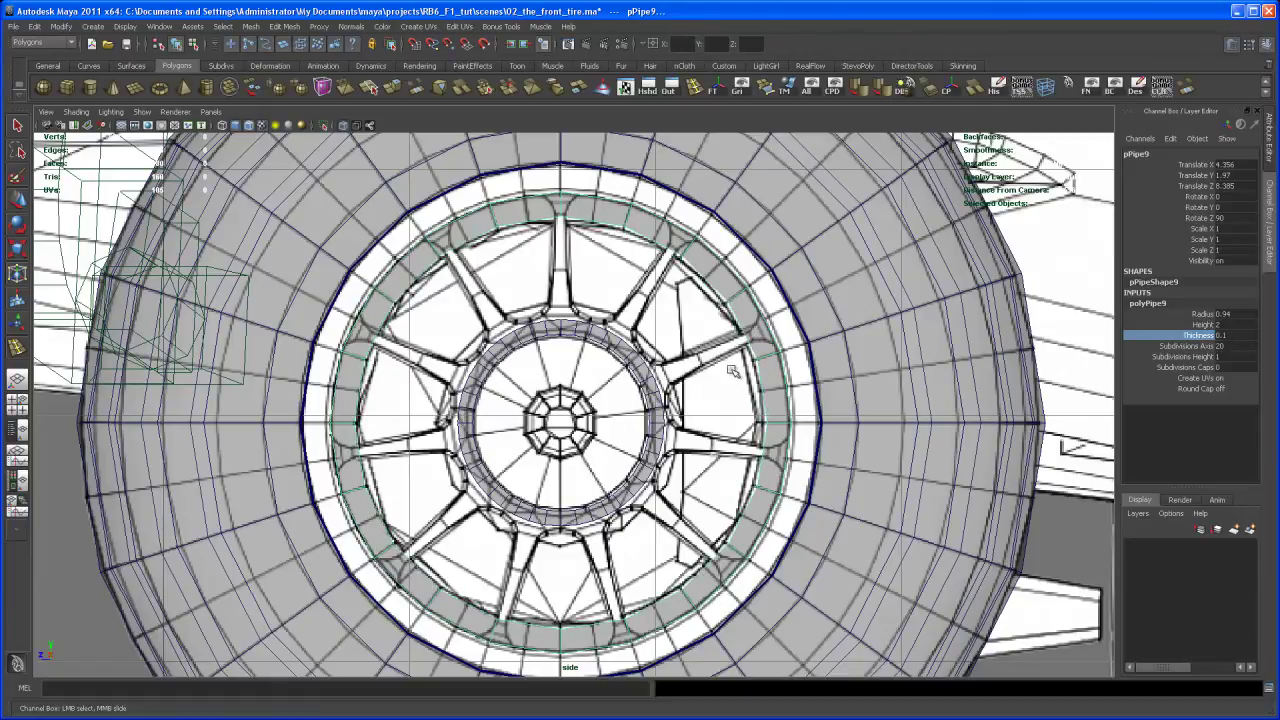
# Step: Refine the outer pipe's fit between the spokes and the tire with a Radius of 0.97 and a Thickness of 0.12
pyautogui.scroll(5, 714, 415)
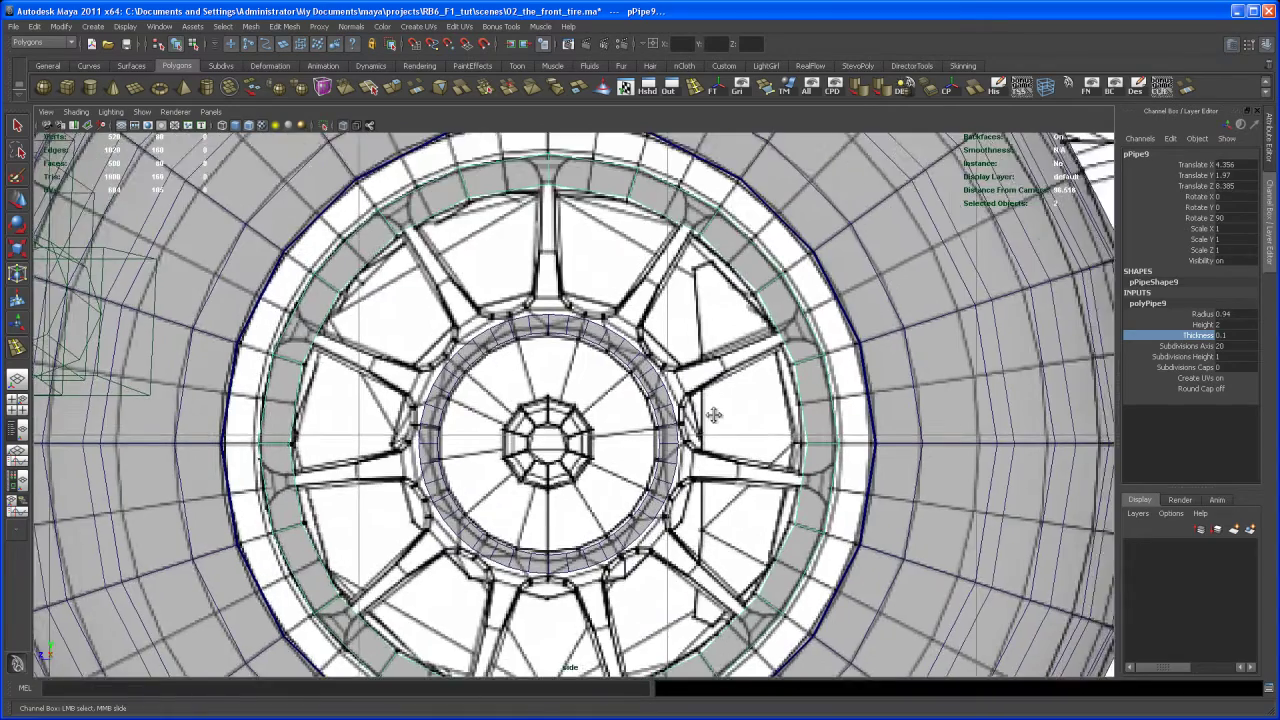
pyautogui.scroll(-6, 714, 415)
pyautogui.scroll(3, 742, 475)
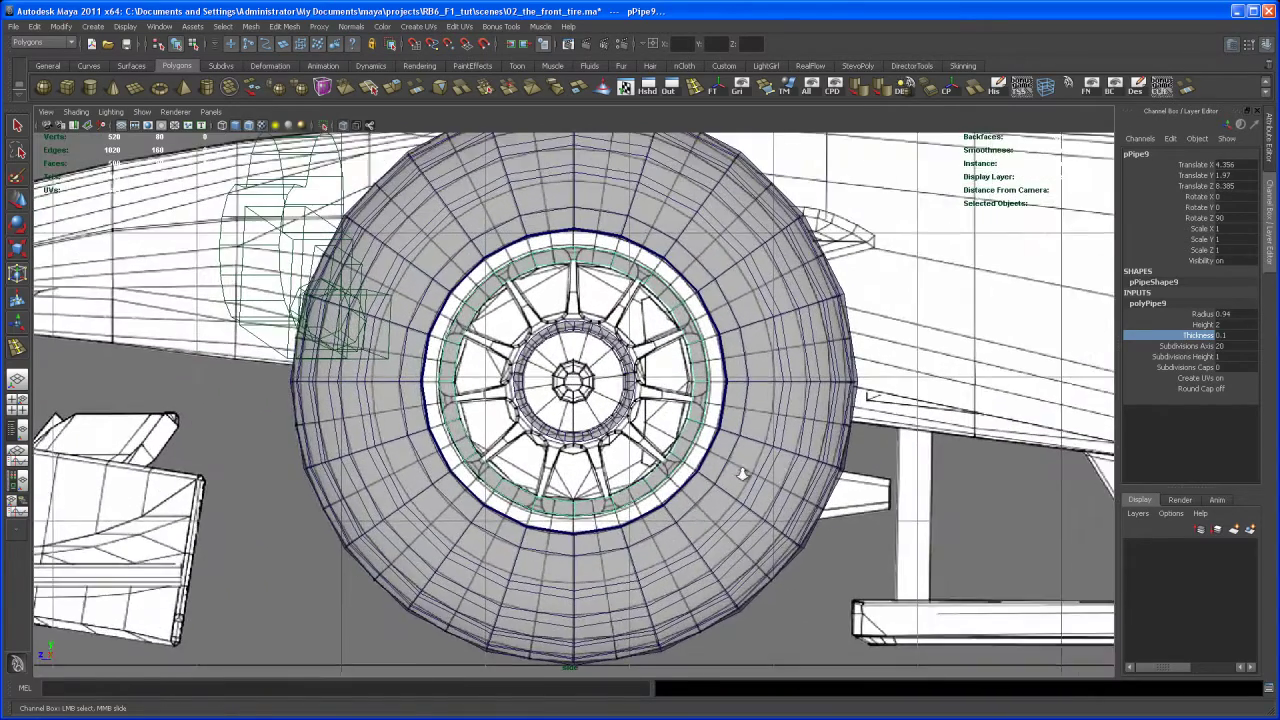
pyautogui.scroll(2, 742, 475)
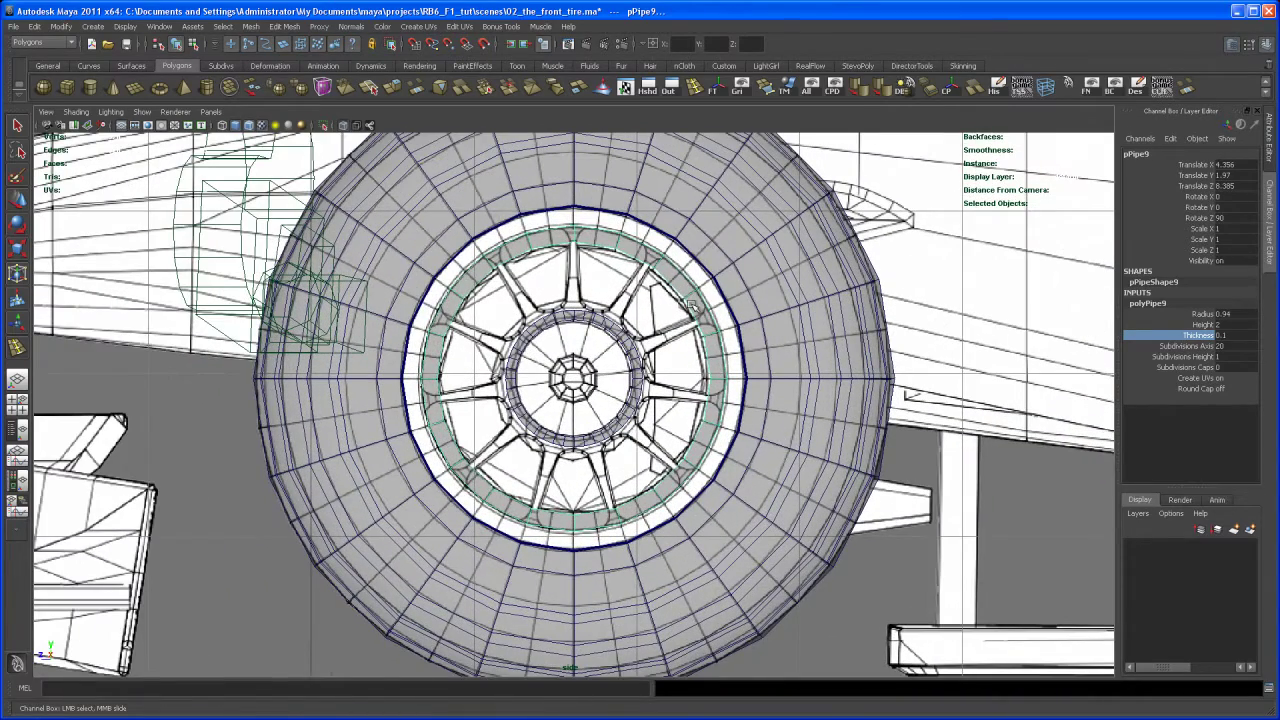
pyautogui.click(1205, 314)
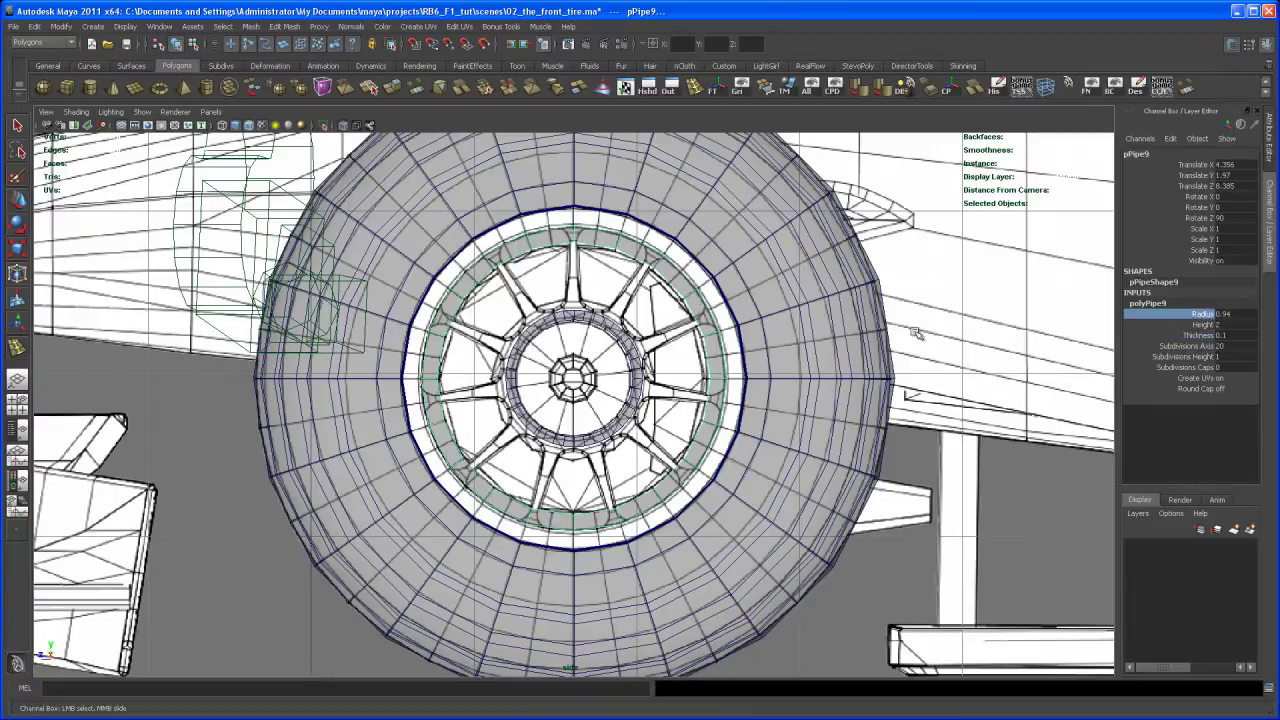
pyautogui.moveTo(771, 342); pyautogui.dragTo(771, 338, button='middle')
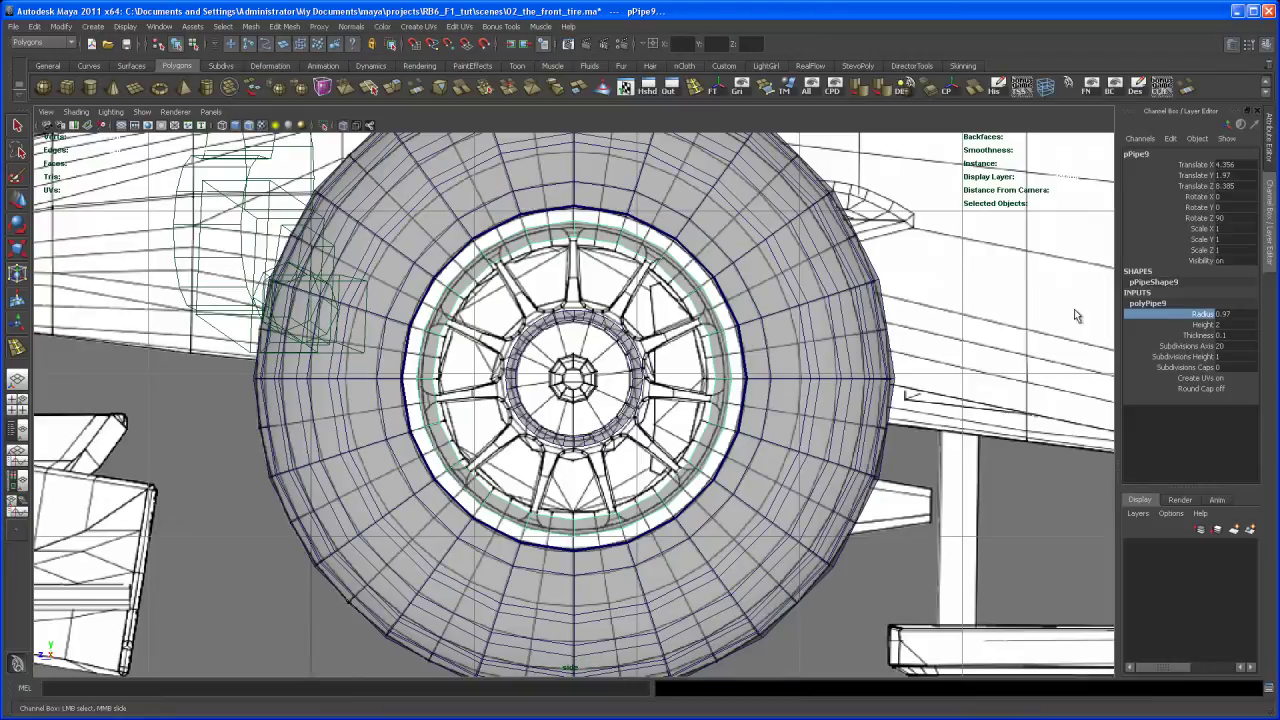
pyautogui.click(1203, 335)
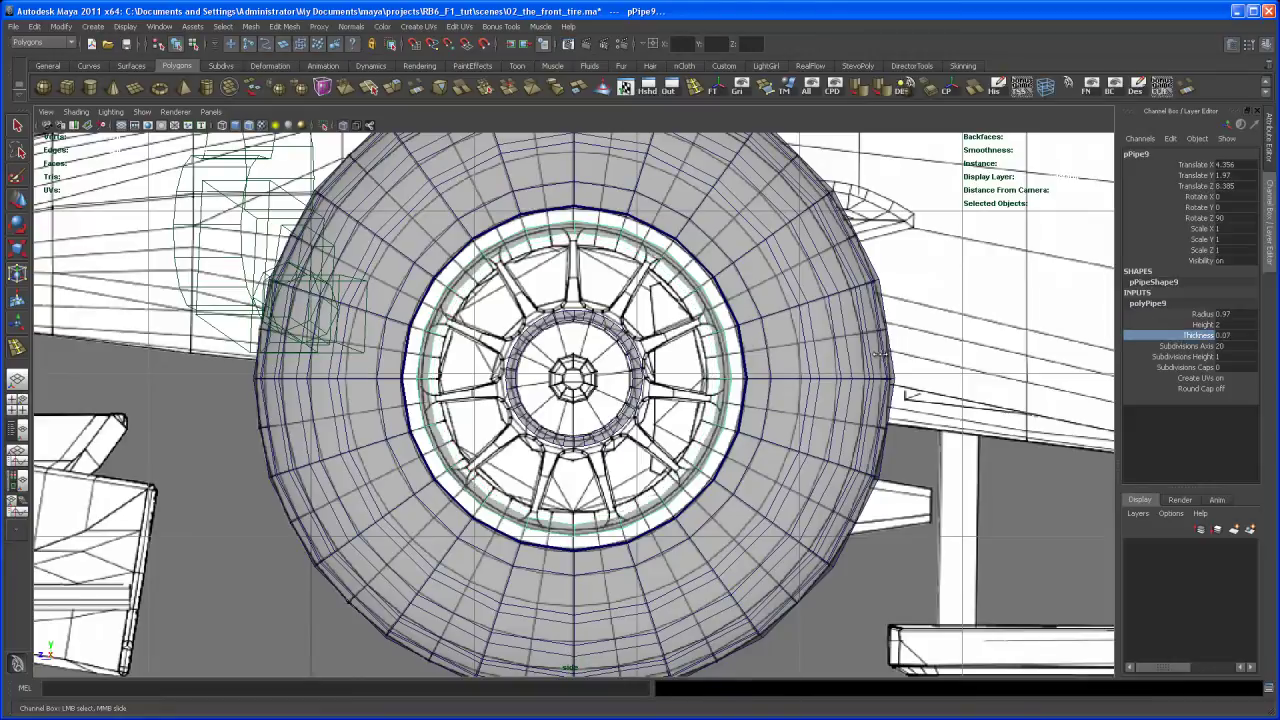
pyautogui.moveTo(883, 357); pyautogui.dragTo(866, 357, button='middle')
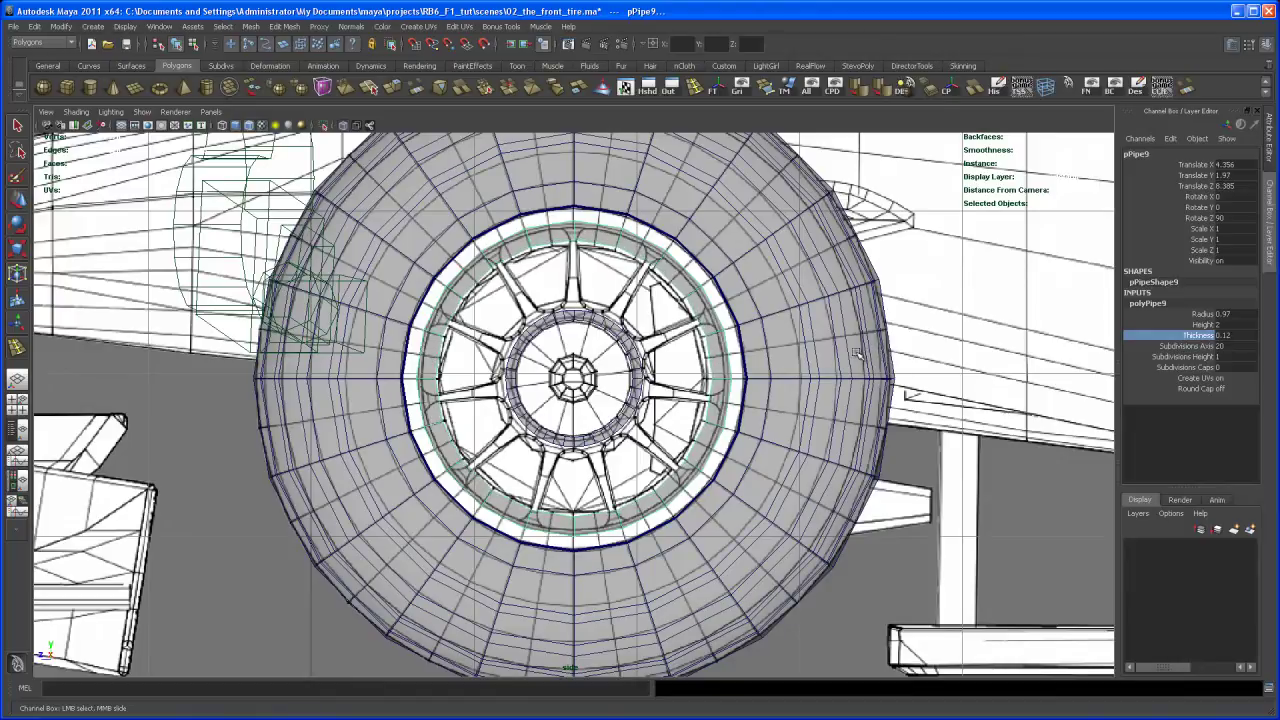
# Step: Set the outer pipe's Subdivisions Axis to 80
pyautogui.keyDown('alt'); pyautogui.moveTo(700, 362); pyautogui.dragTo(692, 399, button='middle'); pyautogui.keyUp('alt')
pyautogui.keyDown('alt'); pyautogui.moveTo(692, 399); pyautogui.dragTo(694, 431, button='right'); pyautogui.keyUp('alt')
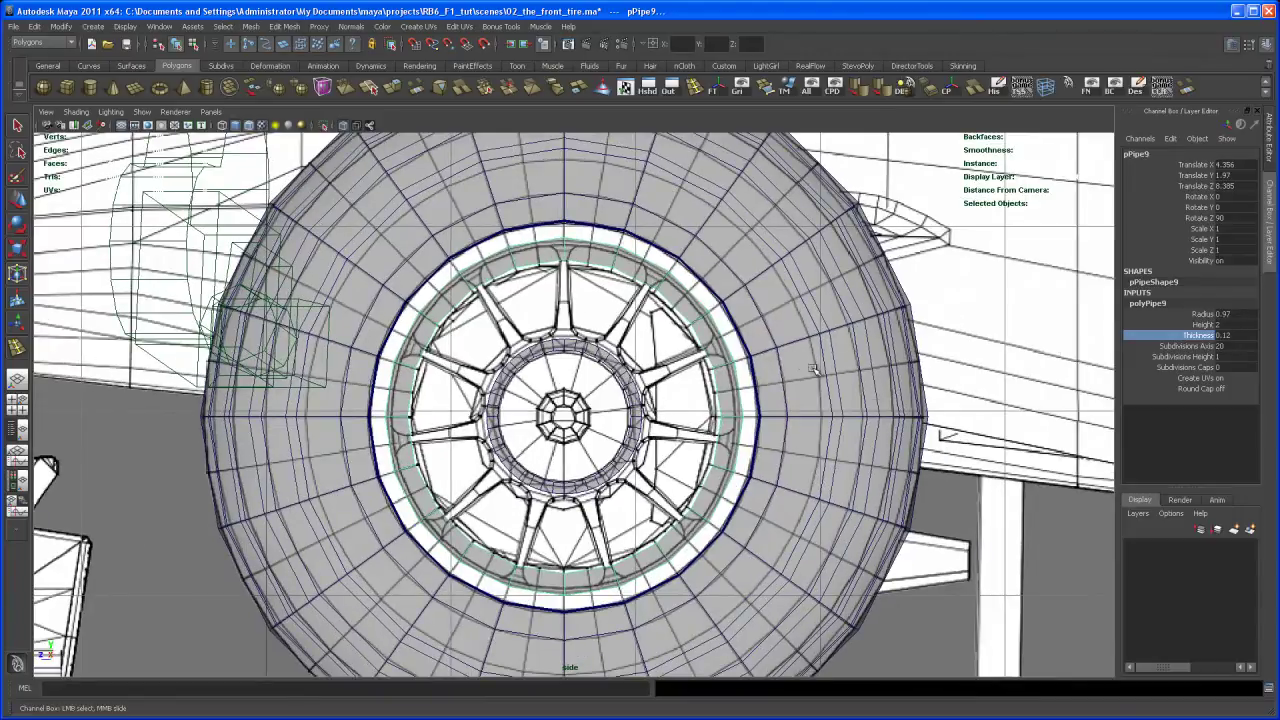
pyautogui.keyDown('alt'); pyautogui.moveTo(687, 436); pyautogui.dragTo(708, 382, button='middle'); pyautogui.keyUp('alt')
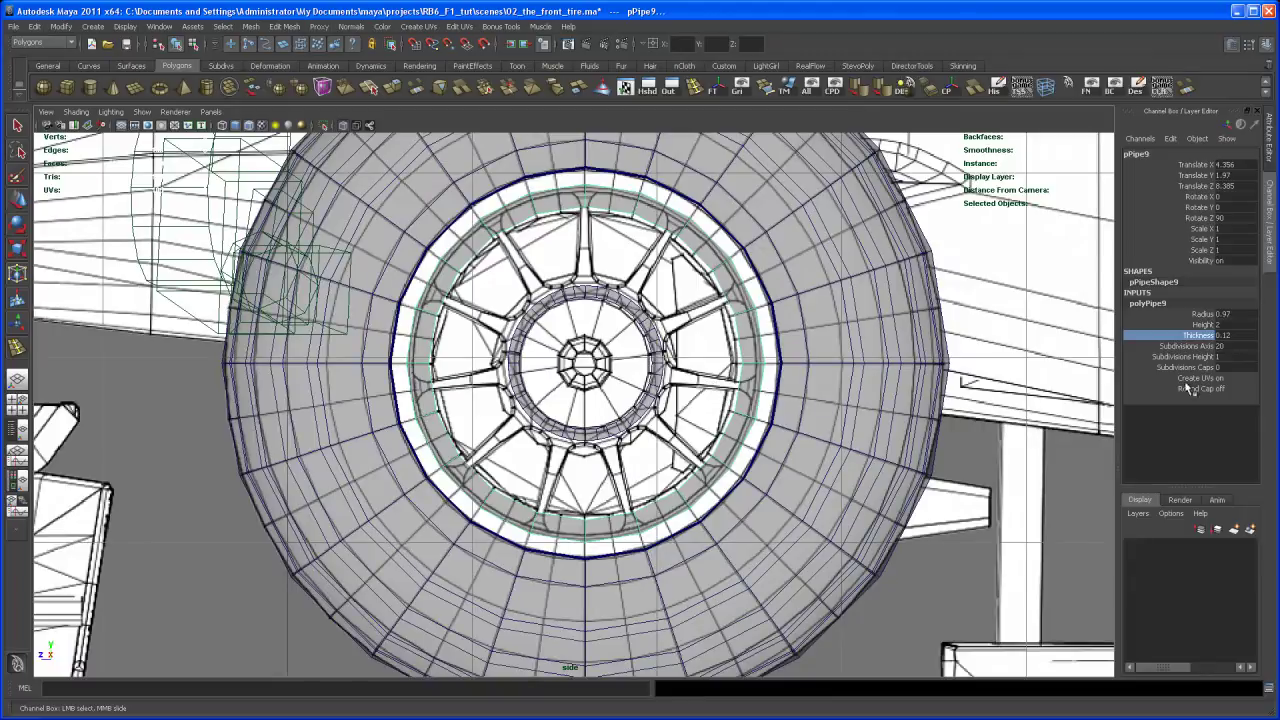
pyautogui.press('Tab')
pyautogui.write('80')
pyautogui.press('Return')
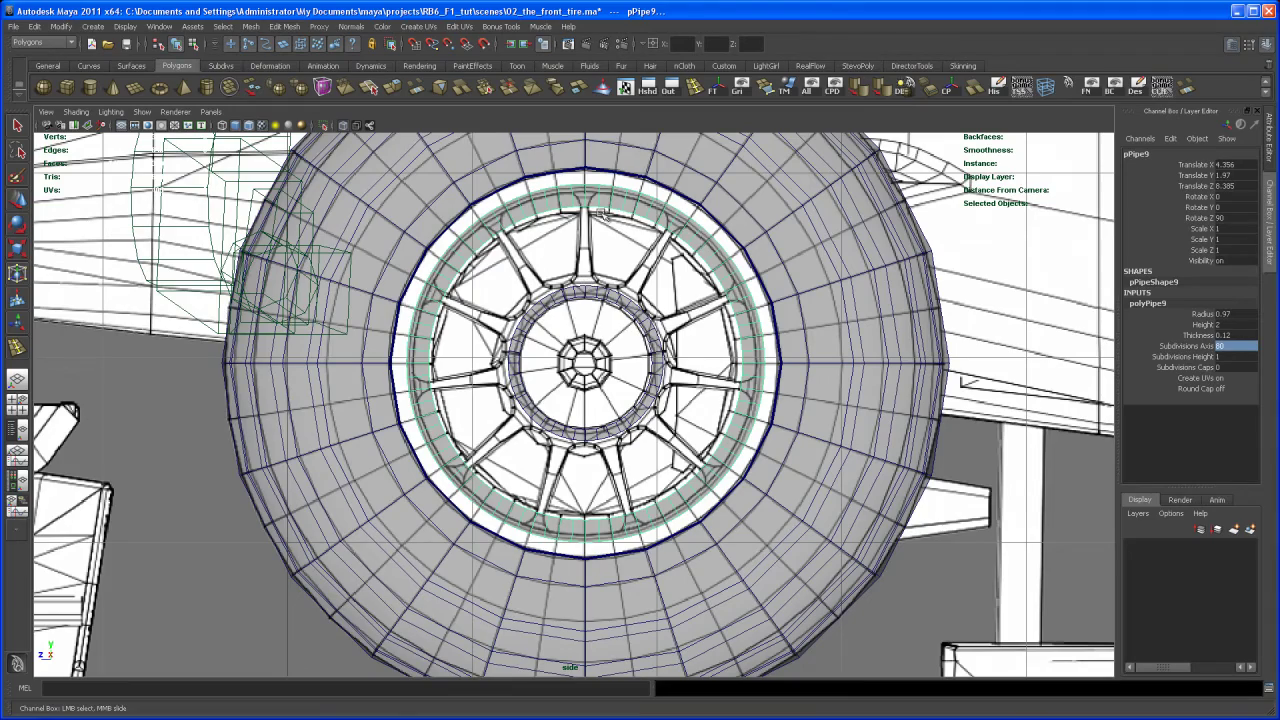
# Step: In the perspective view, select the outer rim pipe and the hub pipe together and hide all unselected objects
pyautogui.press('space')
pyautogui.press('space')
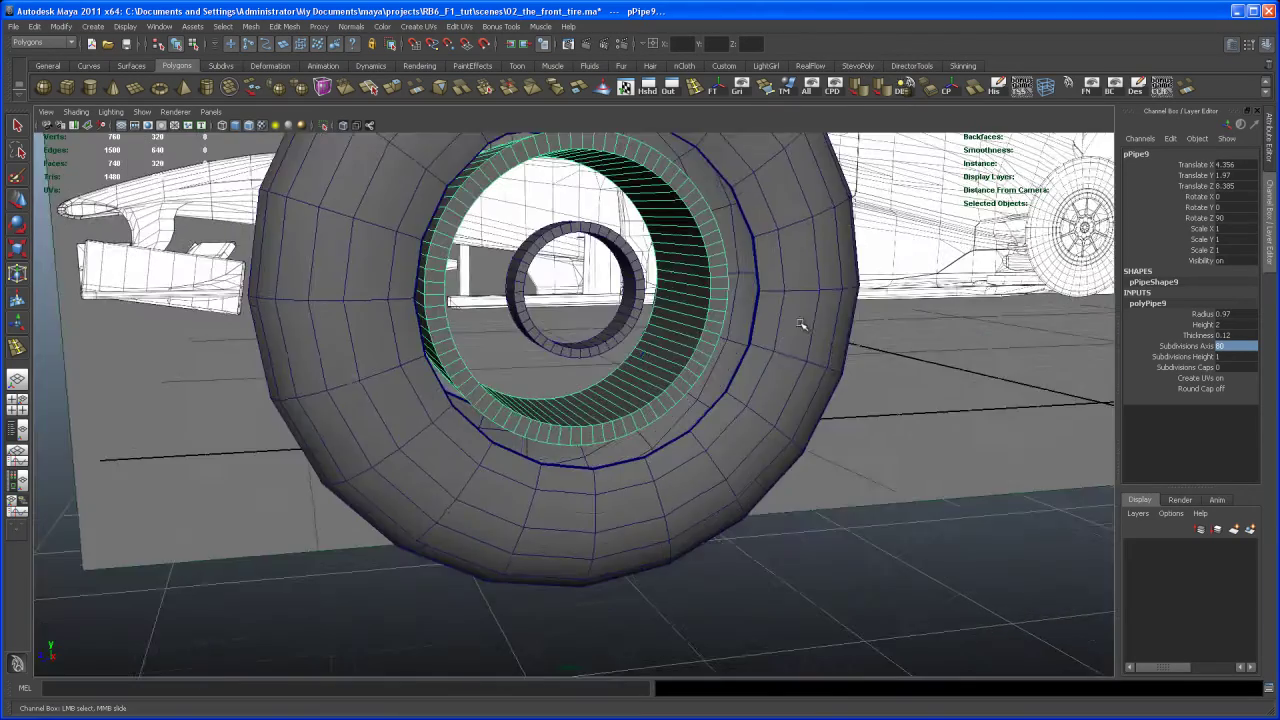
pyautogui.keyDown('alt'); pyautogui.moveTo(761, 448); pyautogui.dragTo(691, 391); pyautogui.keyUp('alt')
pyautogui.keyDown('alt'); pyautogui.moveTo(691, 391); pyautogui.dragTo(586, 397, button='right'); pyautogui.keyUp('alt')
pyautogui.keyDown('alt'); pyautogui.moveTo(586, 397); pyautogui.dragTo(594, 437); pyautogui.keyUp('alt')
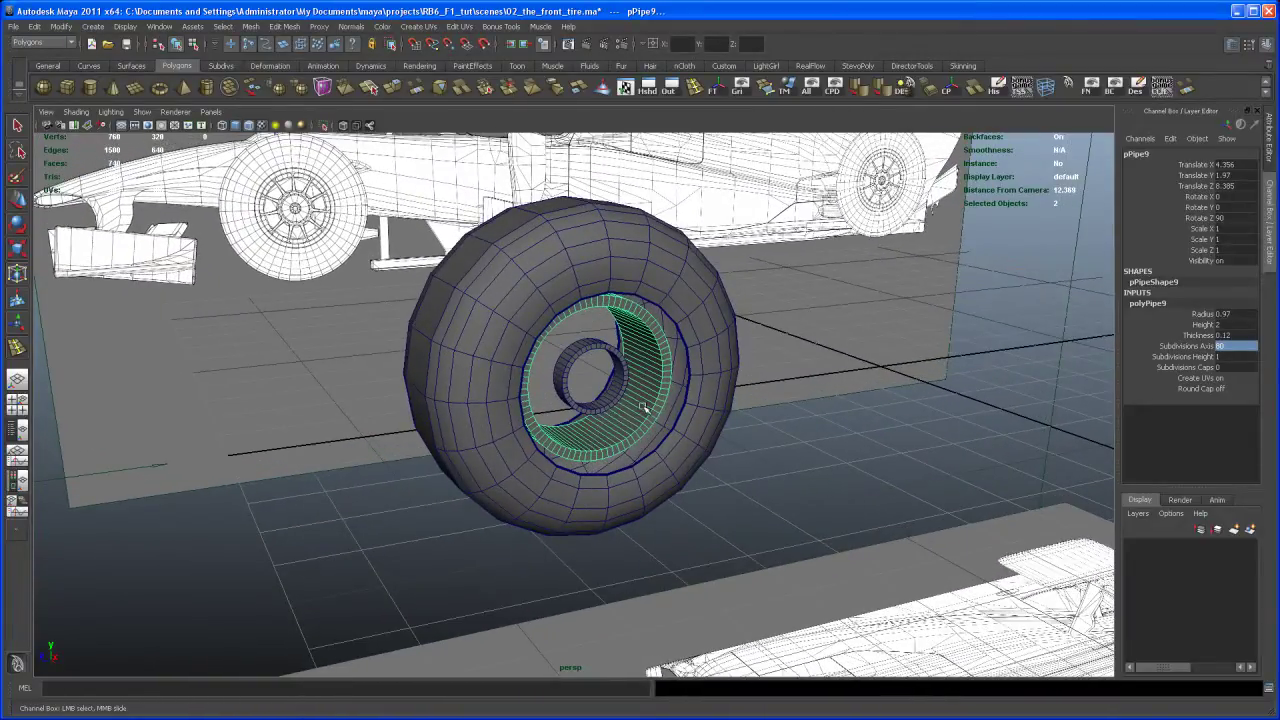
pyautogui.press('q')
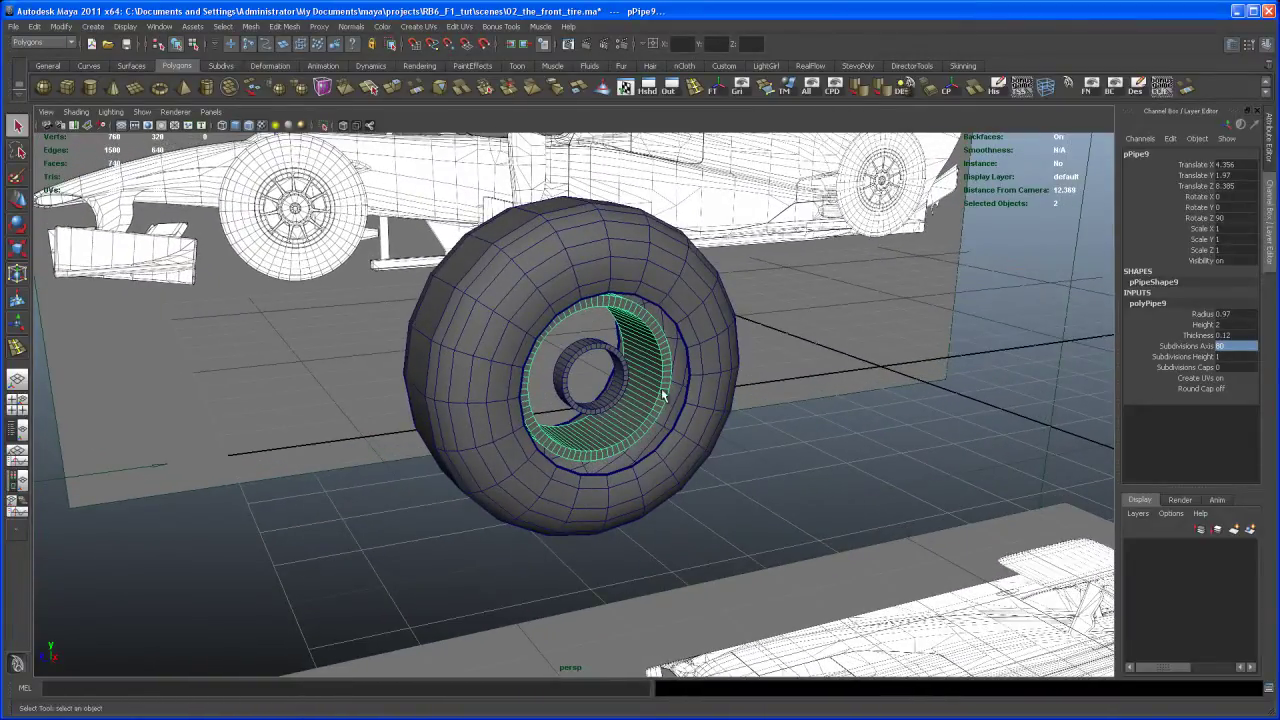
pyautogui.click(773, 448)
pyautogui.click(642, 410)
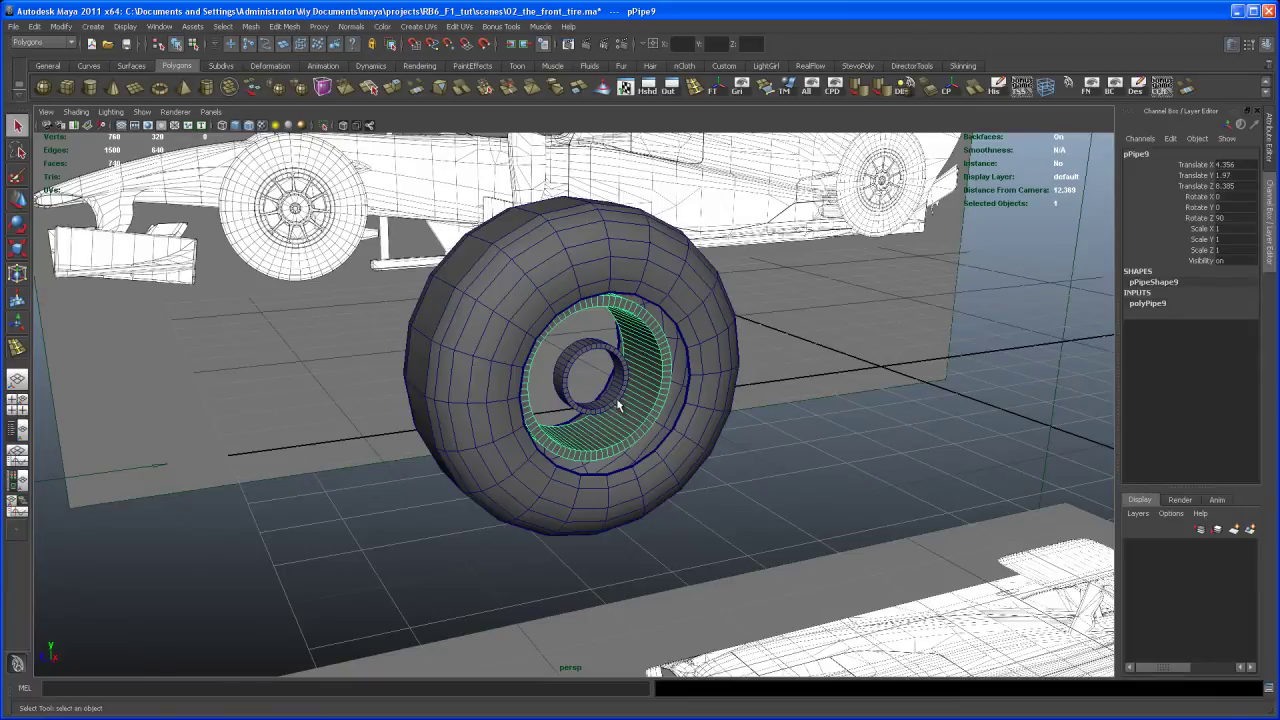
pyautogui.keyDown('shift'); pyautogui.click(620, 408); pyautogui.keyUp('shift')
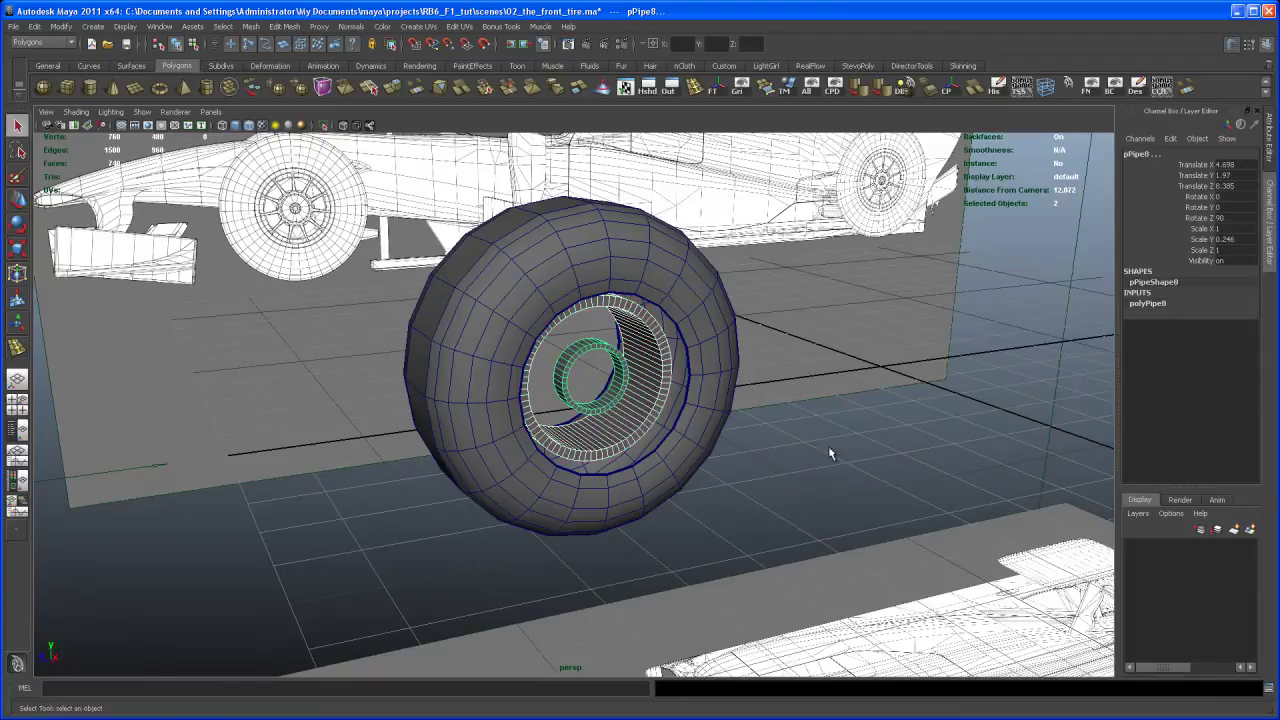
pyautogui.press('Delete')
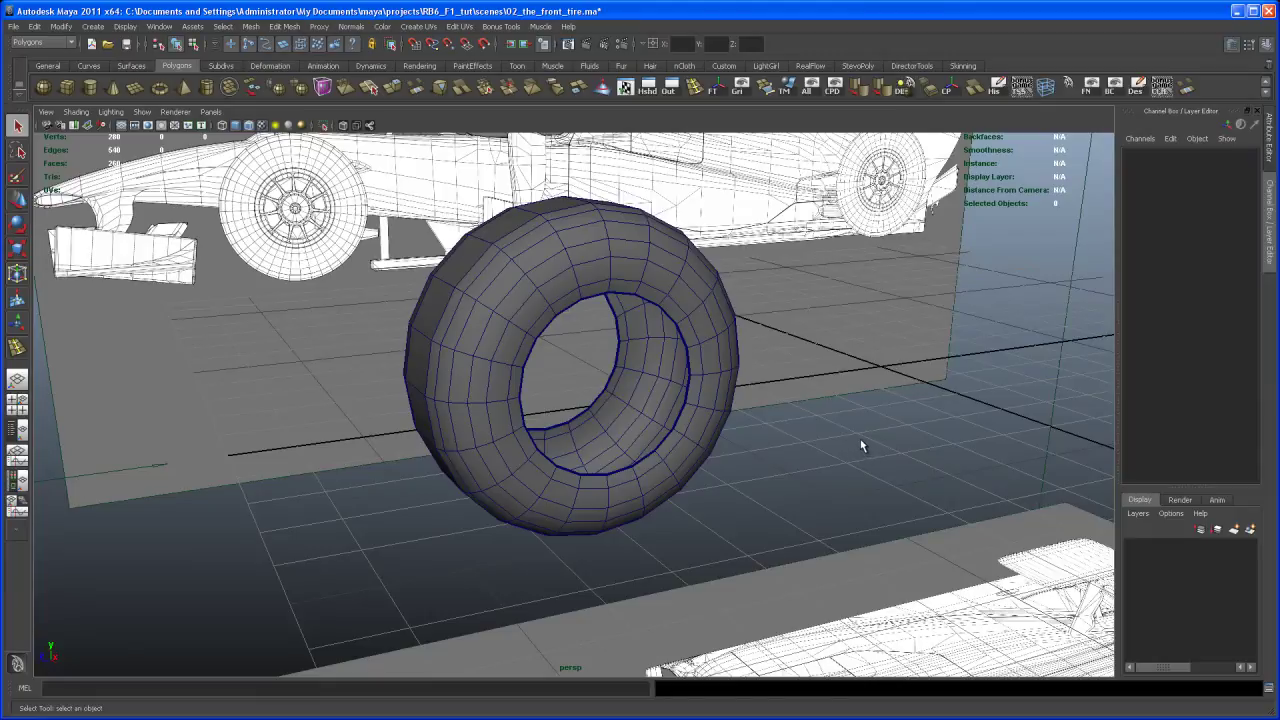
pyautogui.hotkey('ctrl', 'z')
pyautogui.hotkey('alt', 'h')
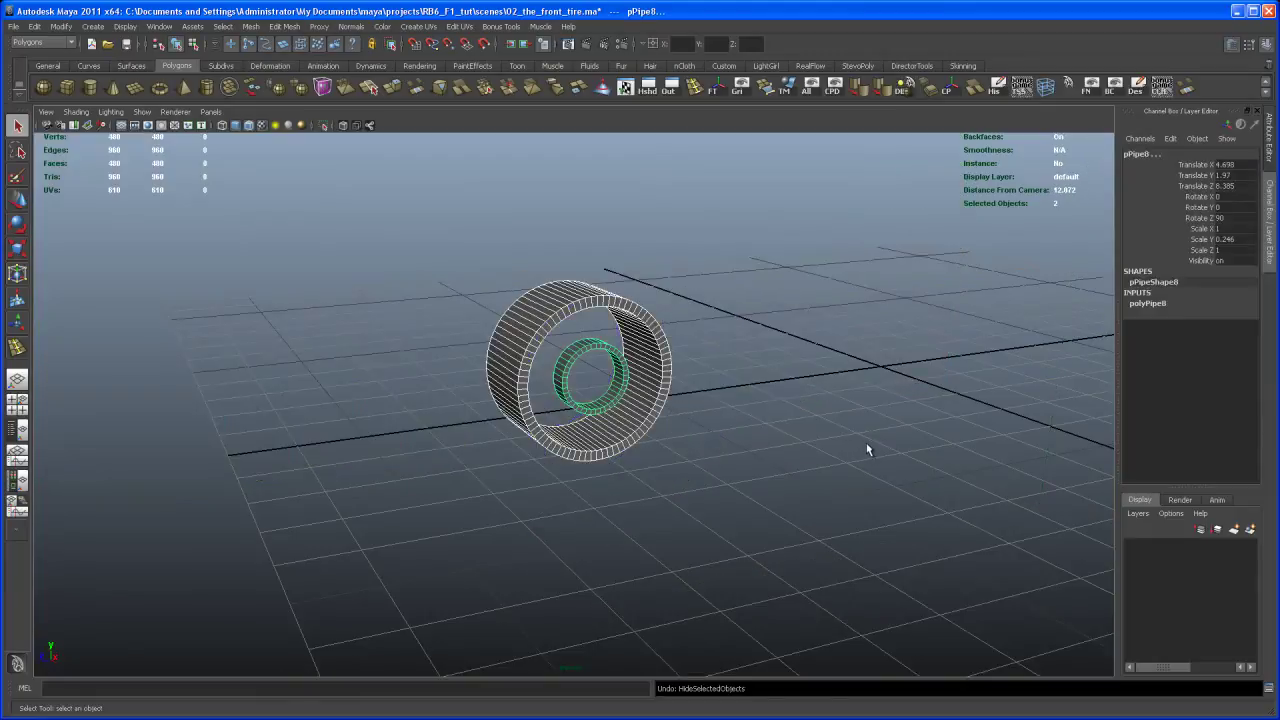
# Step: Examine the two isolated pipes from the front and from the side
pyautogui.keyDown('alt'); pyautogui.moveTo(720, 382); pyautogui.dragTo(694, 417); pyautogui.keyUp('alt')
pyautogui.keyDown('alt'); pyautogui.moveTo(694, 417); pyautogui.dragTo(750, 395, button='middle'); pyautogui.keyUp('alt')
pyautogui.keyDown('alt'); pyautogui.moveTo(700, 420); pyautogui.dragTo(790, 455, button='right'); pyautogui.keyUp('alt')
pyautogui.keyDown('alt'); pyautogui.moveTo(690, 360); pyautogui.dragTo(733, 394, button='middle'); pyautogui.keyUp('alt')
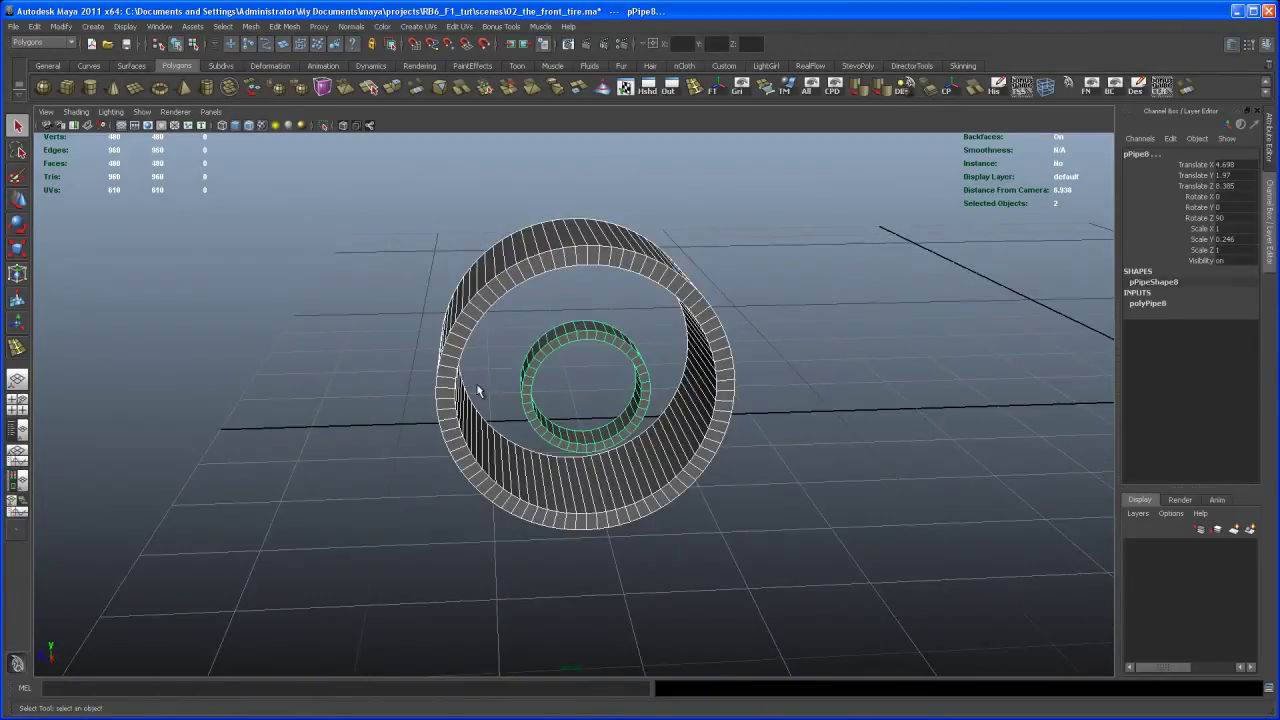
pyautogui.keyDown('alt'); pyautogui.moveTo(604, 396); pyautogui.dragTo(626, 399, button='middle'); pyautogui.keyUp('alt')
pyautogui.keyDown('alt'); pyautogui.moveTo(626, 399); pyautogui.dragTo(595, 380, button='right'); pyautogui.keyUp('alt')
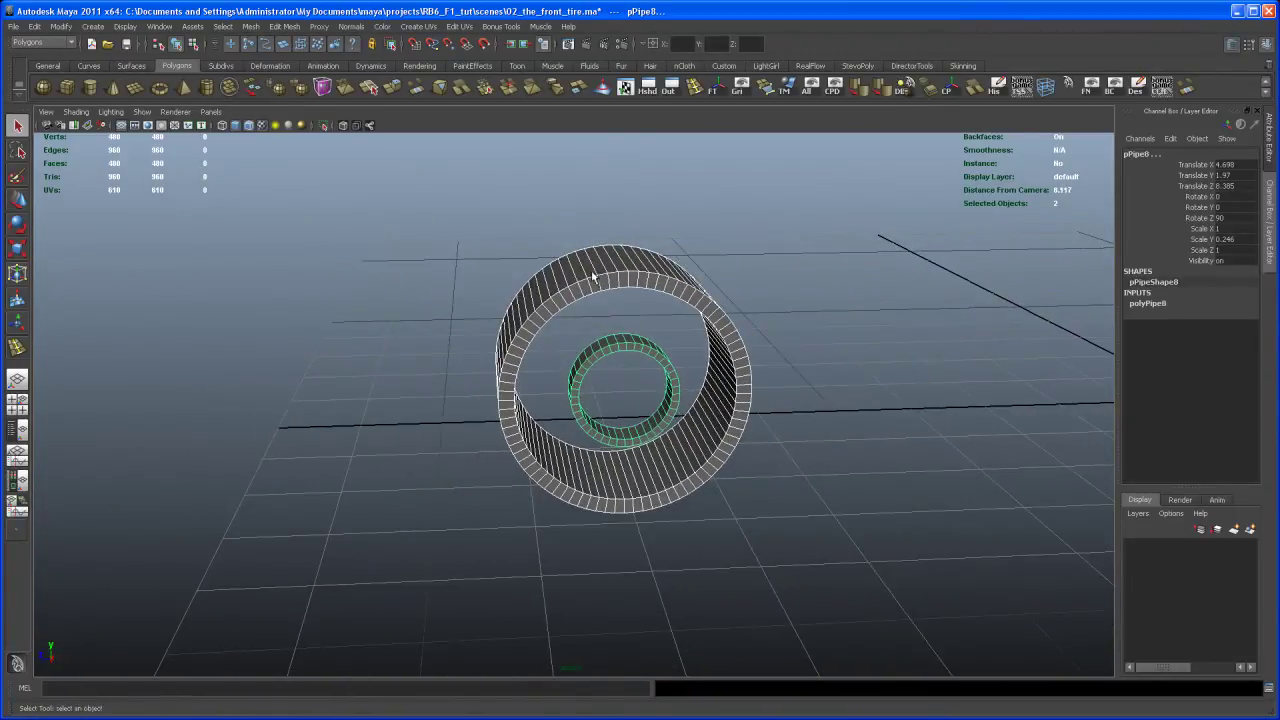
pyautogui.keyDown('alt'); pyautogui.moveTo(656, 268); pyautogui.dragTo(710, 310); pyautogui.keyUp('alt')
pyautogui.keyDown('alt'); pyautogui.moveTo(710, 340); pyautogui.dragTo(632, 420, button='middle'); pyautogui.keyUp('alt')
pyautogui.keyDown('alt'); pyautogui.moveTo(608, 338); pyautogui.dragTo(645, 352); pyautogui.keyUp('alt')
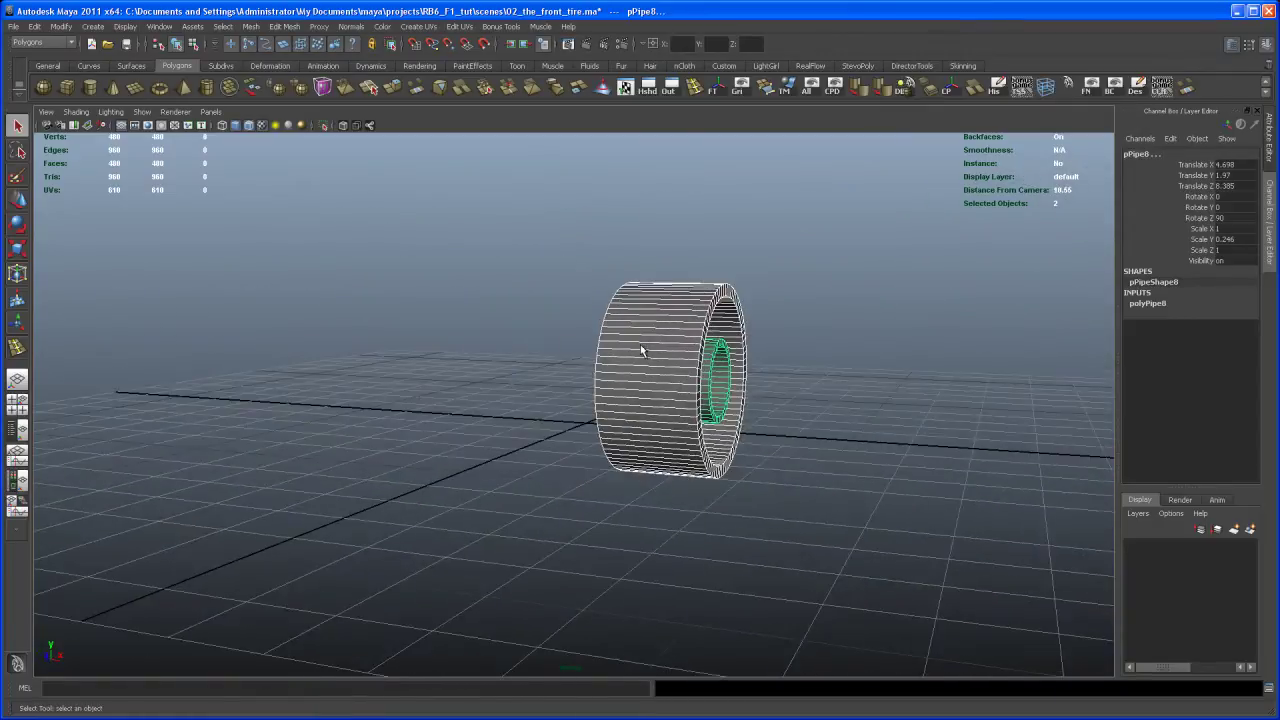
# Step: Move the outer rim pipe's inboard ring of end vertices inward to line up with the hub pipe's inboard face
pyautogui.moveTo(644, 349); pyautogui.dragTo(610, 344, button='right')
pyautogui.keyDown('alt'); pyautogui.moveTo(638, 357); pyautogui.dragTo(654, 359, button='middle'); pyautogui.keyUp('alt')
pyautogui.keyDown('alt'); pyautogui.moveTo(654, 359); pyautogui.dragTo(691, 374); pyautogui.keyUp('alt')
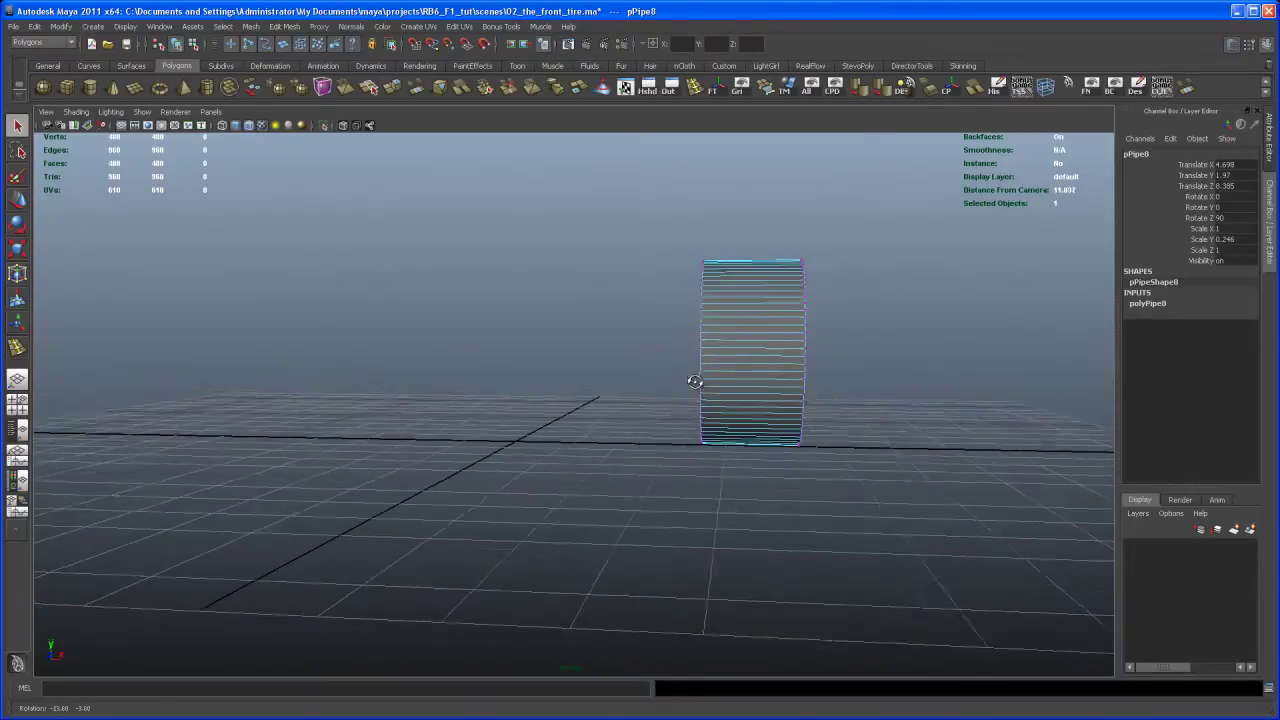
pyautogui.moveTo(616, 340); pyautogui.dragTo(726, 532)
pyautogui.keyDown('alt'); pyautogui.moveTo(672, 452); pyautogui.dragTo(720, 480); pyautogui.keyUp('alt')
pyautogui.keyDown('alt'); pyautogui.moveTo(720, 480); pyautogui.dragTo(691, 486, button='middle'); pyautogui.keyUp('alt')
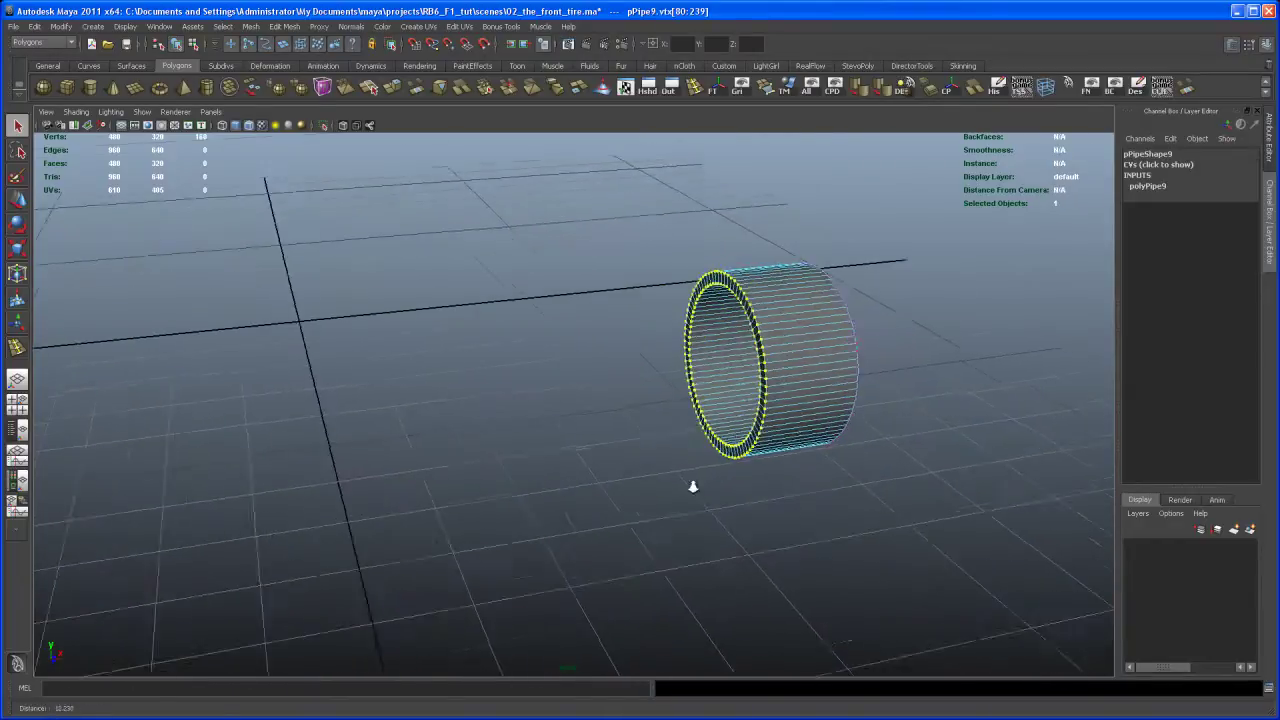
pyautogui.keyDown('alt'); pyautogui.moveTo(691, 486); pyautogui.dragTo(651, 454, button='right'); pyautogui.keyUp('alt')
pyautogui.keyDown('alt'); pyautogui.moveTo(651, 454); pyautogui.dragTo(776, 325); pyautogui.keyUp('alt')
pyautogui.press('w')
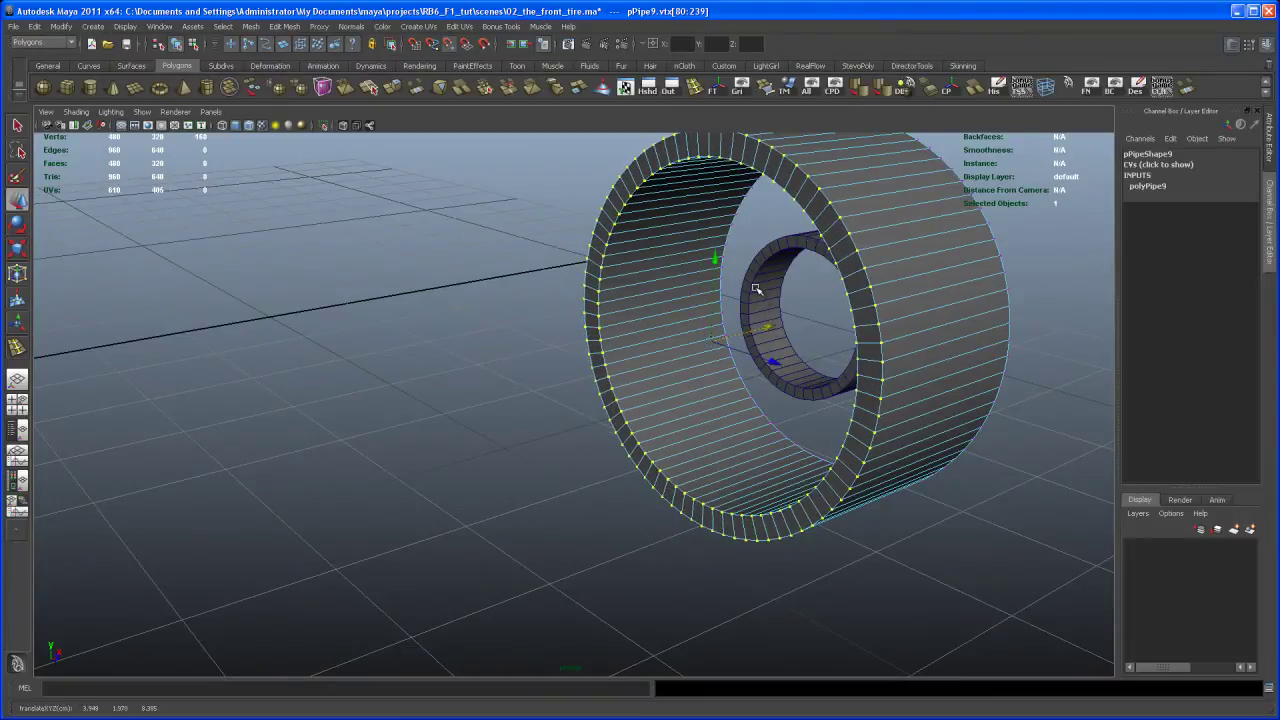
pyautogui.hotkey('ctrl', 'z')
pyautogui.keyDown('alt'); pyautogui.moveTo(894, 357); pyautogui.dragTo(735, 202); pyautogui.keyUp('alt')
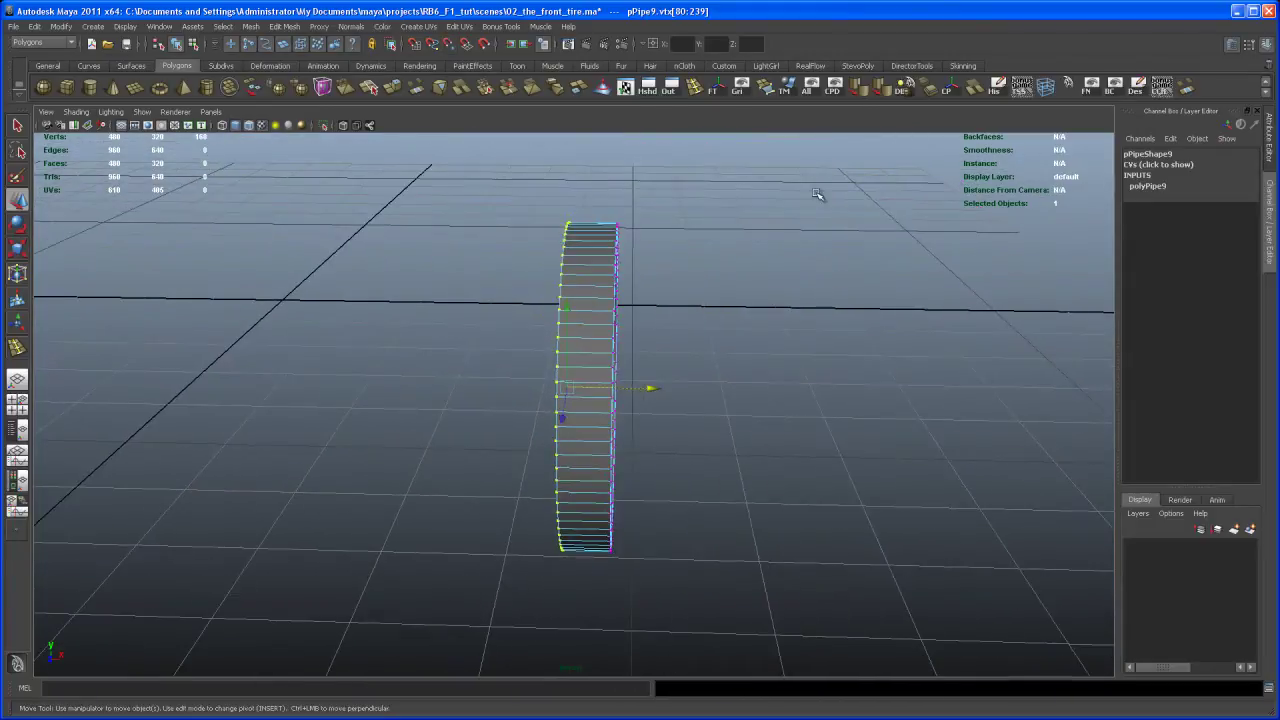
# Step: Snap the outer rim pipe's outboard ring of end vertices to the hub pipe's outboard face and return to object selection
pyautogui.moveTo(829, 186); pyautogui.dragTo(730, 483)
pyautogui.moveTo(643, 396); pyautogui.dragTo(662, 398)
pyautogui.keyDown('alt'); pyautogui.moveTo(637, 408); pyautogui.dragTo(606, 429, button='middle'); pyautogui.keyUp('alt')
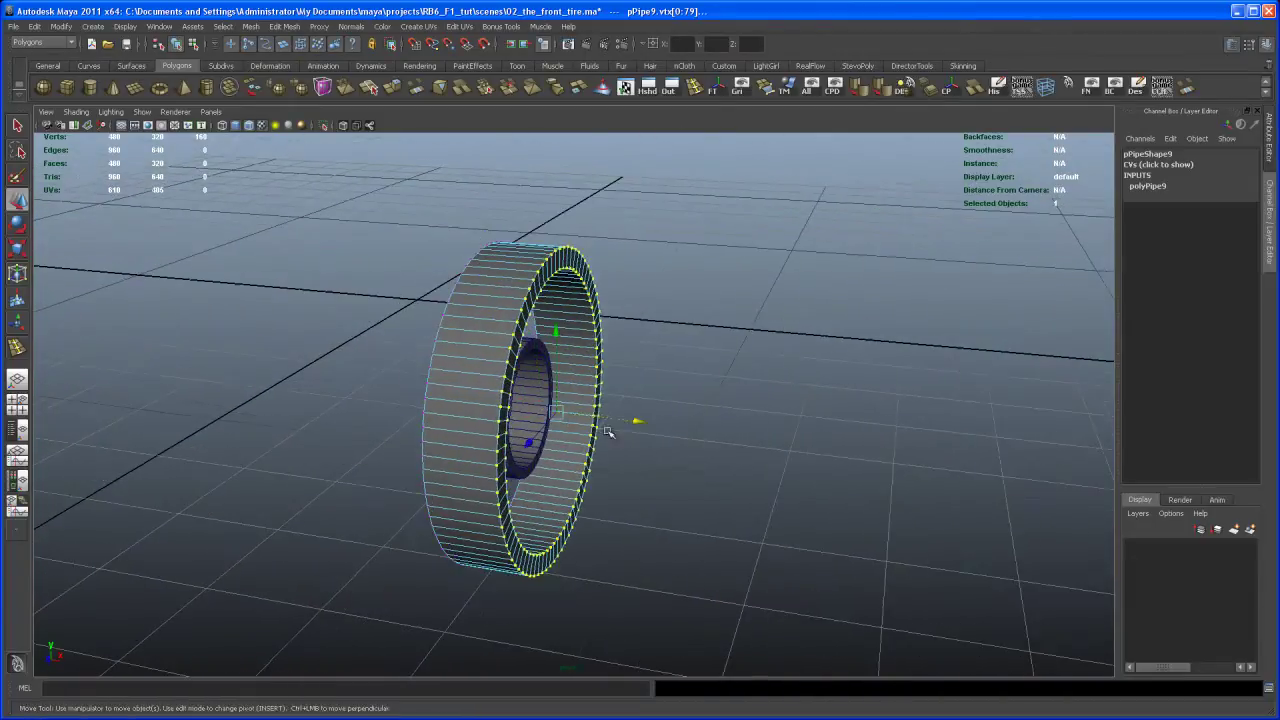
pyautogui.keyDown('alt'); pyautogui.moveTo(606, 429); pyautogui.dragTo(660, 500, button='right'); pyautogui.keyUp('alt')
pyautogui.keyDown('alt'); pyautogui.moveTo(660, 500); pyautogui.dragTo(652, 476, button='middle'); pyautogui.keyUp('alt')
pyautogui.press('v')
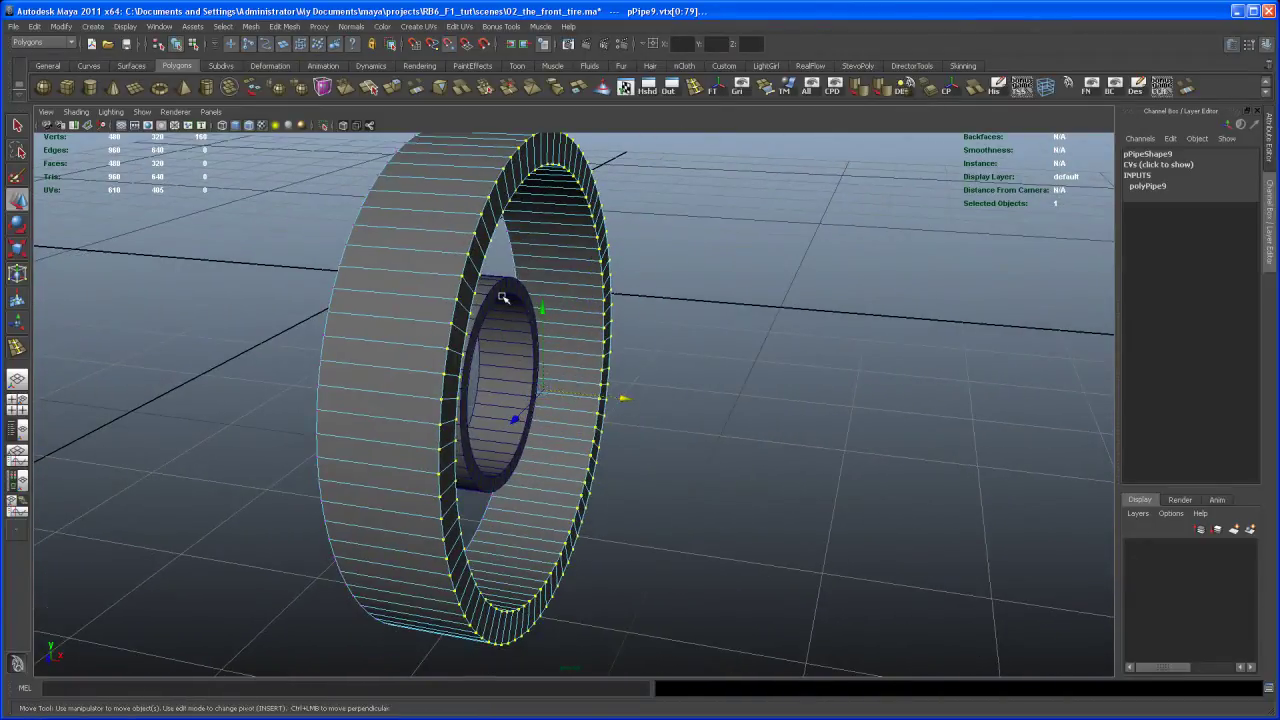
pyautogui.middleClick(502, 297)
pyautogui.click(733, 402)
pyautogui.keyDown('alt'); pyautogui.moveTo(733, 402); pyautogui.dragTo(591, 309, button='right'); pyautogui.keyUp('alt')
pyautogui.keyDown('alt'); pyautogui.moveTo(705, 343); pyautogui.dragTo(623, 337); pyautogui.keyUp('alt')
pyautogui.moveTo(623, 300); pyautogui.dragTo(682, 283, button='right')
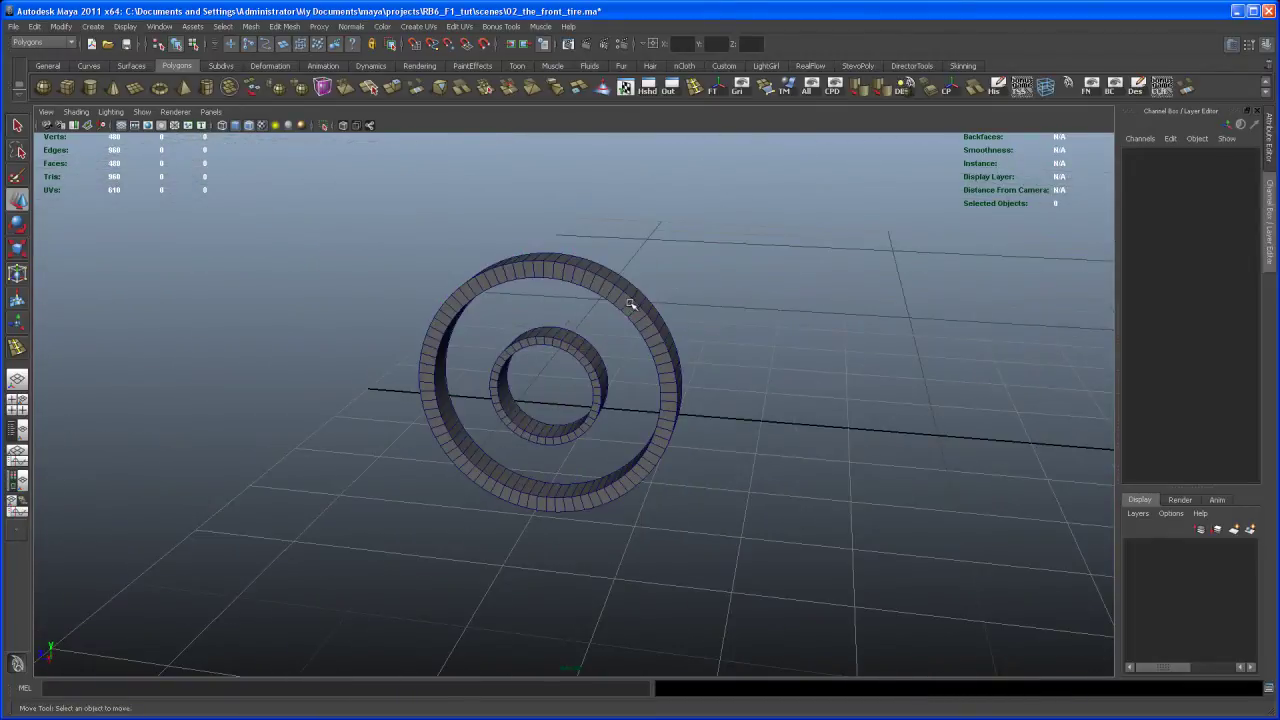
# Step: Select the outer rim pipe and the hub pipe and combine them into one mesh
pyautogui.moveTo(627, 361)
pyautogui.keyDown('alt'); pyautogui.mouseDown()
pyautogui.moveTo(629, 400)
pyautogui.moveTo(609, 394)
pyautogui.moveTo(700, 369)
pyautogui.moveTo(657, 303)
pyautogui.moveTo(596, 394)
pyautogui.moveTo(634, 366)
pyautogui.mouseUp(); pyautogui.keyUp('alt')
pyautogui.keyDown('alt'); pyautogui.moveTo(634, 366); pyautogui.dragTo(637, 330, button='right'); pyautogui.keyUp('alt')
pyautogui.moveTo(637, 330)
pyautogui.keyDown('alt'); pyautogui.mouseDown(button='middle')
pyautogui.moveTo(620, 426)
pyautogui.moveTo(634, 350)
pyautogui.mouseUp(button='middle'); pyautogui.keyUp('alt')
pyautogui.keyDown('alt'); pyautogui.moveTo(634, 350); pyautogui.dragTo(624, 245, button='right'); pyautogui.keyUp('alt')
pyautogui.moveTo(654, 148); pyautogui.dragTo(606, 403)
pyautogui.scroll(-1, 682, 370)
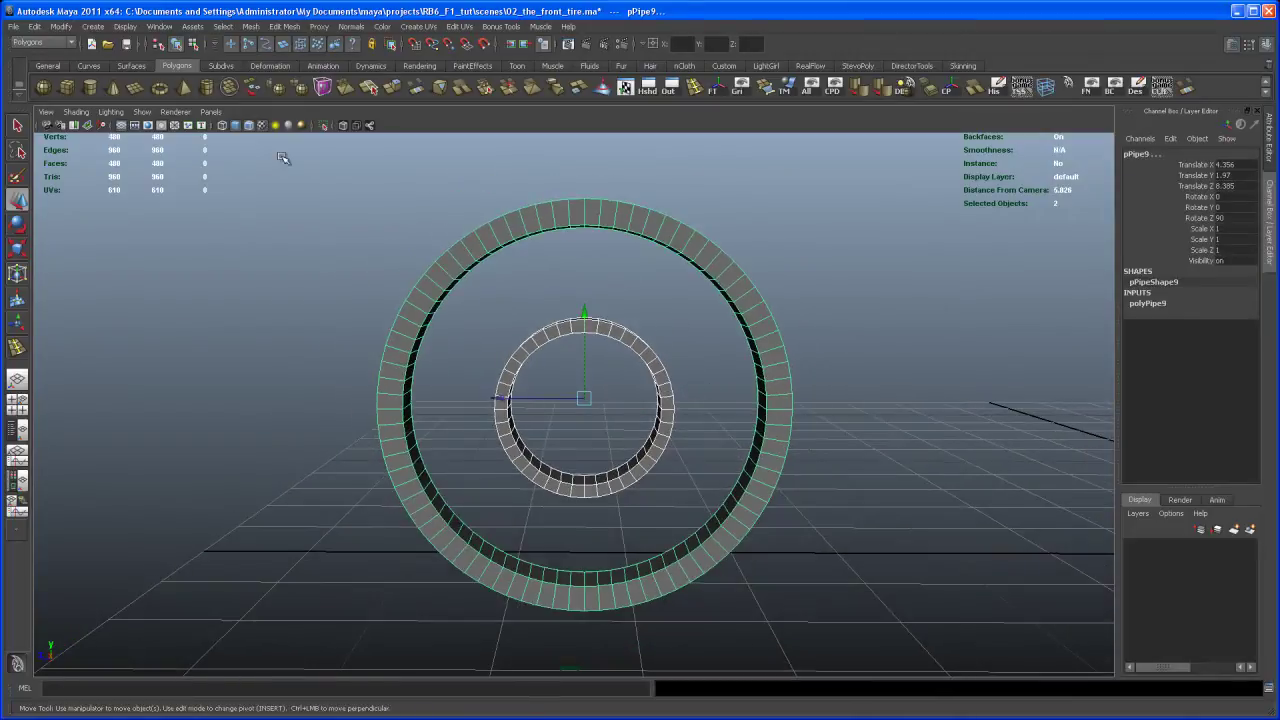
pyautogui.click(229, 87)
pyautogui.scroll(-4, 843, 500)
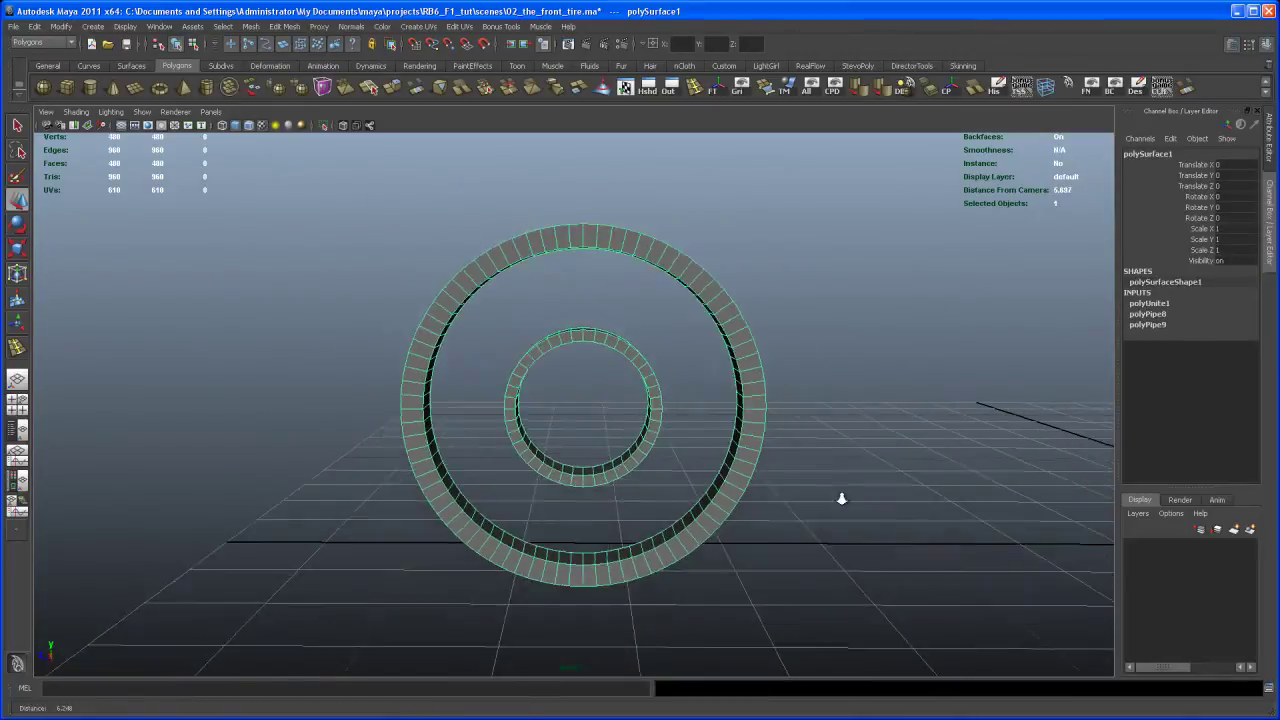
# Step: Center the pivot of the combined rim and hub mesh
pyautogui.keyDown('alt'); pyautogui.moveTo(671, 400); pyautogui.dragTo(920, 331); pyautogui.keyUp('alt')
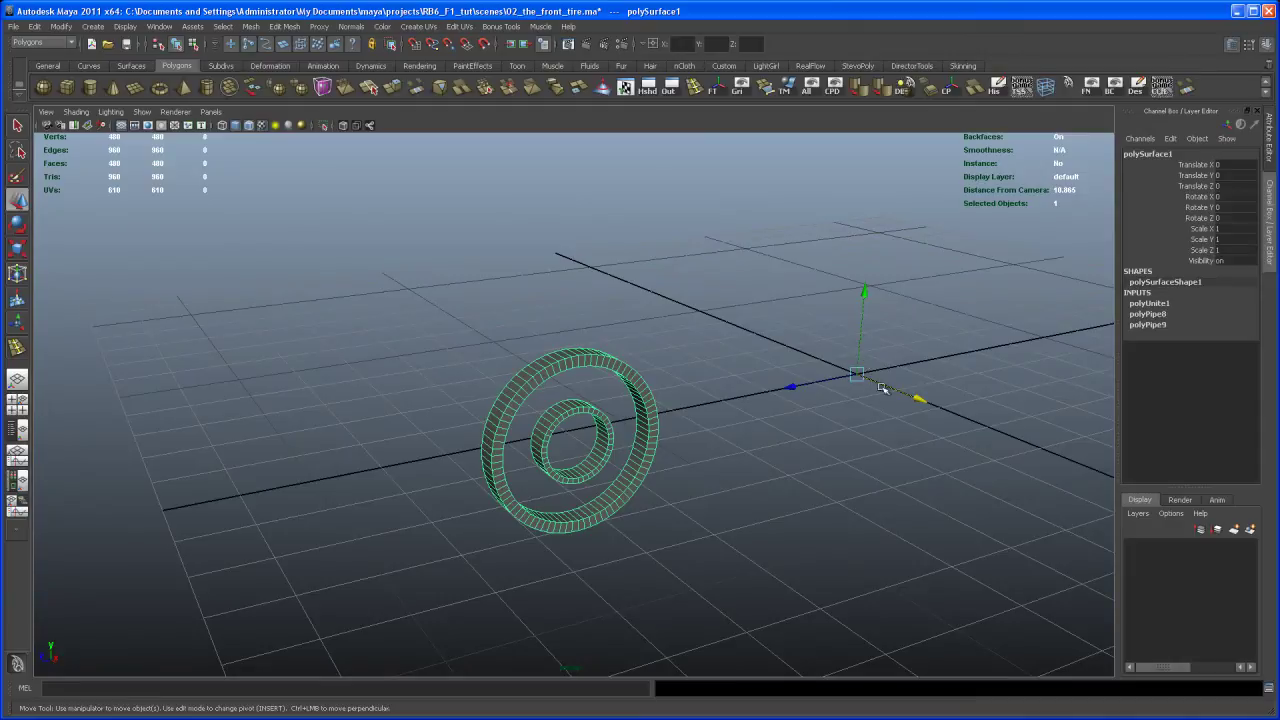
pyautogui.keyDown('alt'); pyautogui.moveTo(817, 375); pyautogui.dragTo(749, 390); pyautogui.keyUp('alt')
pyautogui.keyDown('alt'); pyautogui.moveTo(749, 390); pyautogui.dragTo(775, 423, button='right'); pyautogui.keyUp('alt')
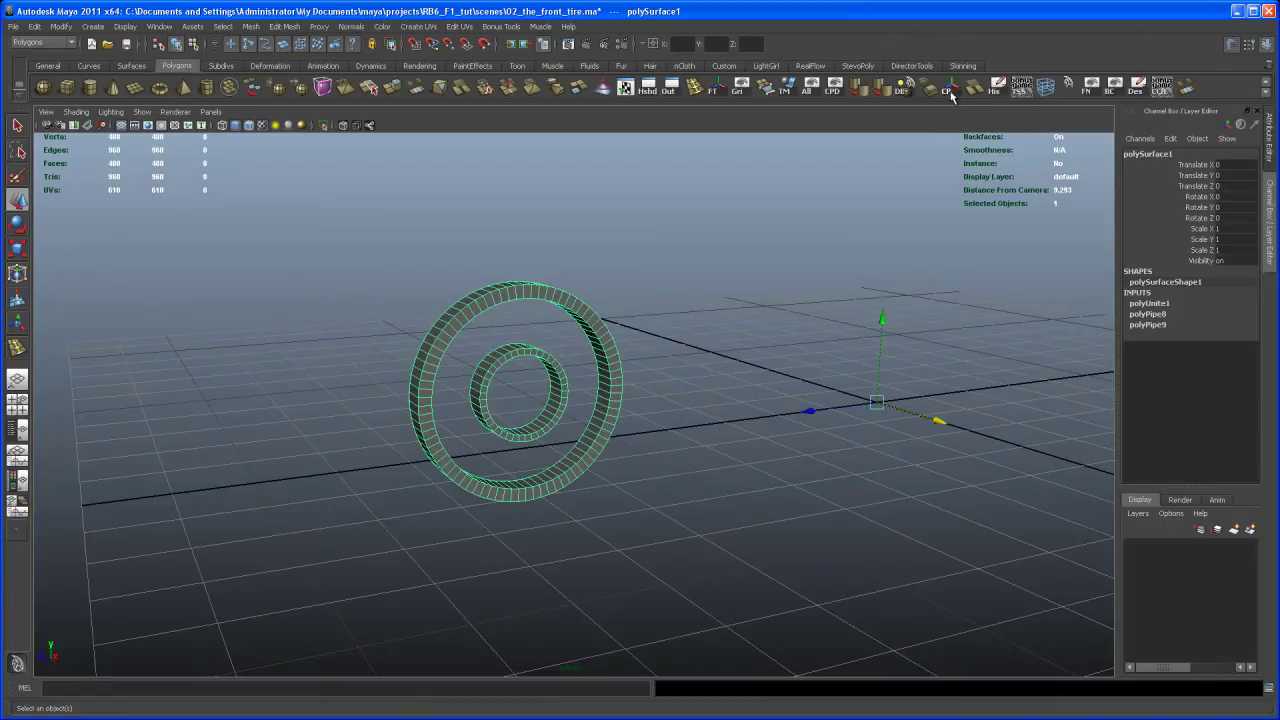
pyautogui.click(61, 27)
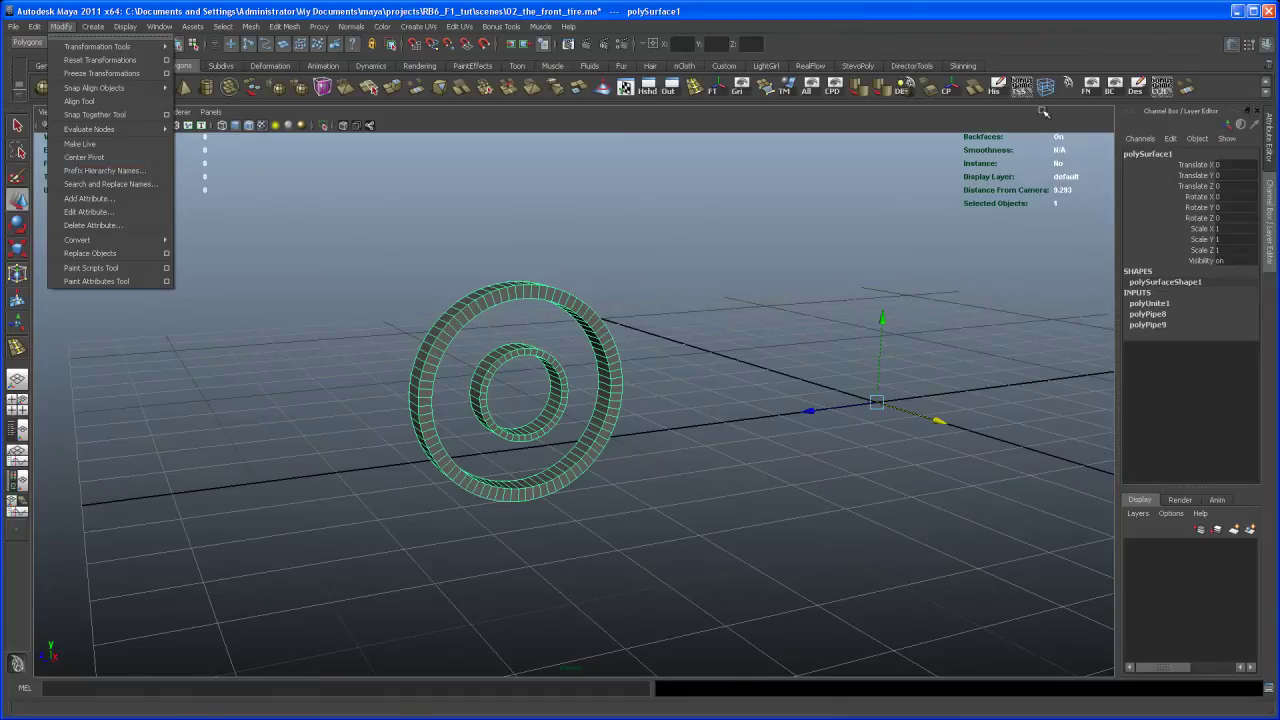
pyautogui.moveTo(688, 311)
pyautogui.keyDown('alt'); pyautogui.mouseDown()
pyautogui.moveTo(694, 323)
pyautogui.moveTo(674, 314)
pyautogui.mouseUp(); pyautogui.keyUp('alt')
pyautogui.keyDown('alt'); pyautogui.moveTo(548, 399); pyautogui.dragTo(569, 376, button='middle'); pyautogui.keyUp('alt')
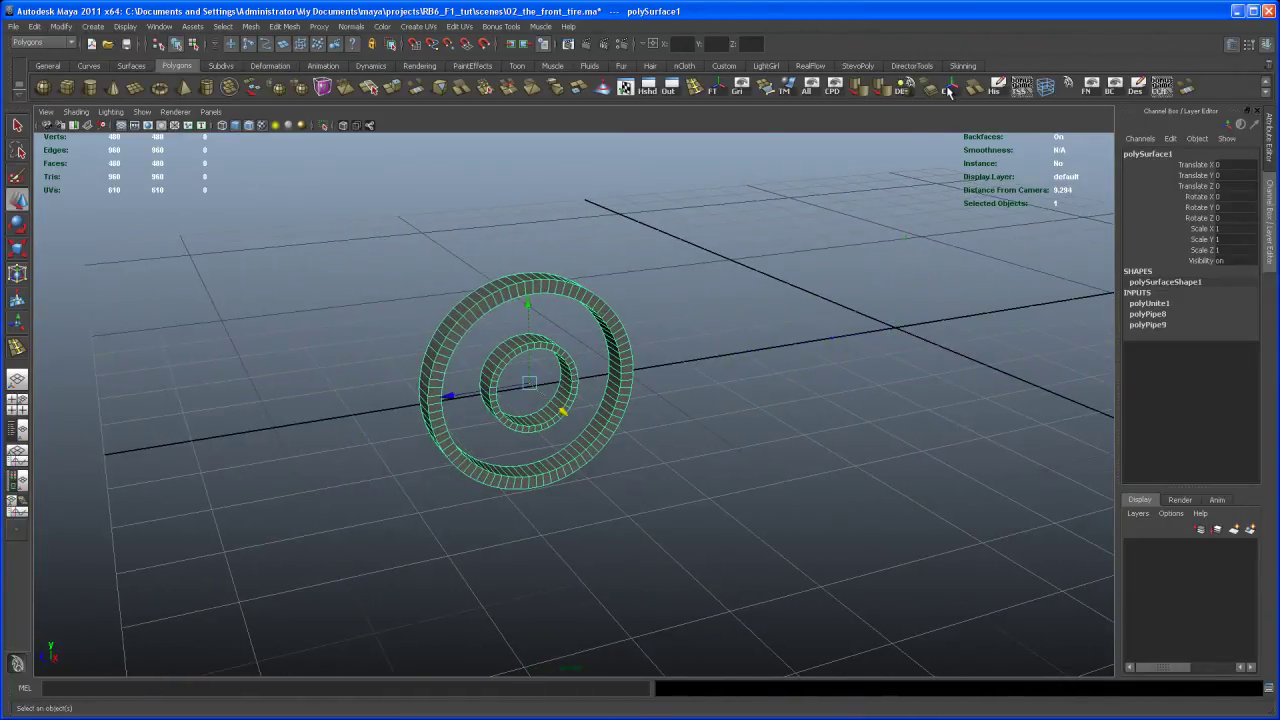
# Step: Examine from the front how the segments of the outer rim and the hub line up with each other
pyautogui.keyDown('alt'); pyautogui.moveTo(686, 389); pyautogui.dragTo(612, 403); pyautogui.keyUp('alt')
pyautogui.keyDown('alt'); pyautogui.moveTo(611, 403); pyautogui.dragTo(650, 420, button='right'); pyautogui.keyUp('alt')
pyautogui.keyDown('alt'); pyautogui.moveTo(581, 458); pyautogui.dragTo(634, 463, button='middle'); pyautogui.keyUp('alt')
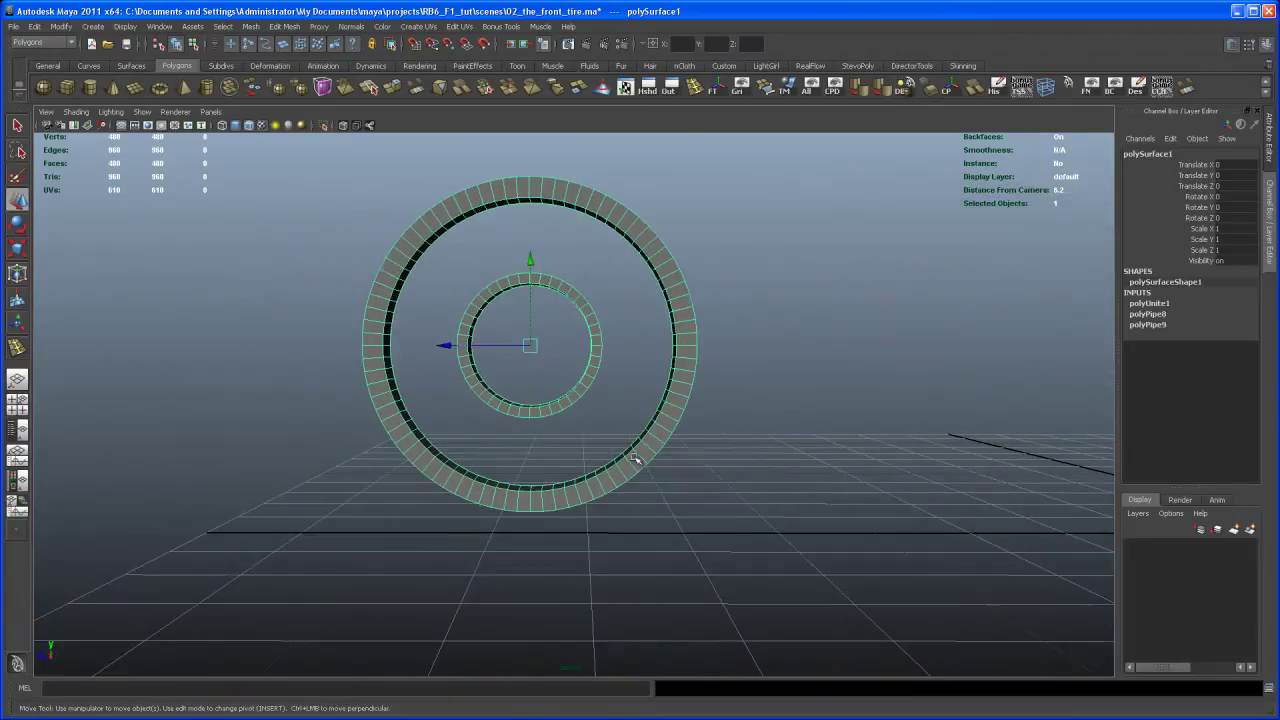
pyautogui.keyDown('alt'); pyautogui.moveTo(634, 463); pyautogui.dragTo(706, 514, button='right'); pyautogui.keyUp('alt')
pyautogui.keyDown('alt'); pyautogui.moveTo(649, 432); pyautogui.dragTo(681, 485, button='middle'); pyautogui.keyUp('alt')
pyautogui.keyDown('alt'); pyautogui.moveTo(566, 389); pyautogui.dragTo(552, 379, button='right'); pyautogui.keyUp('alt')
pyautogui.scroll(-4, 553, 380)
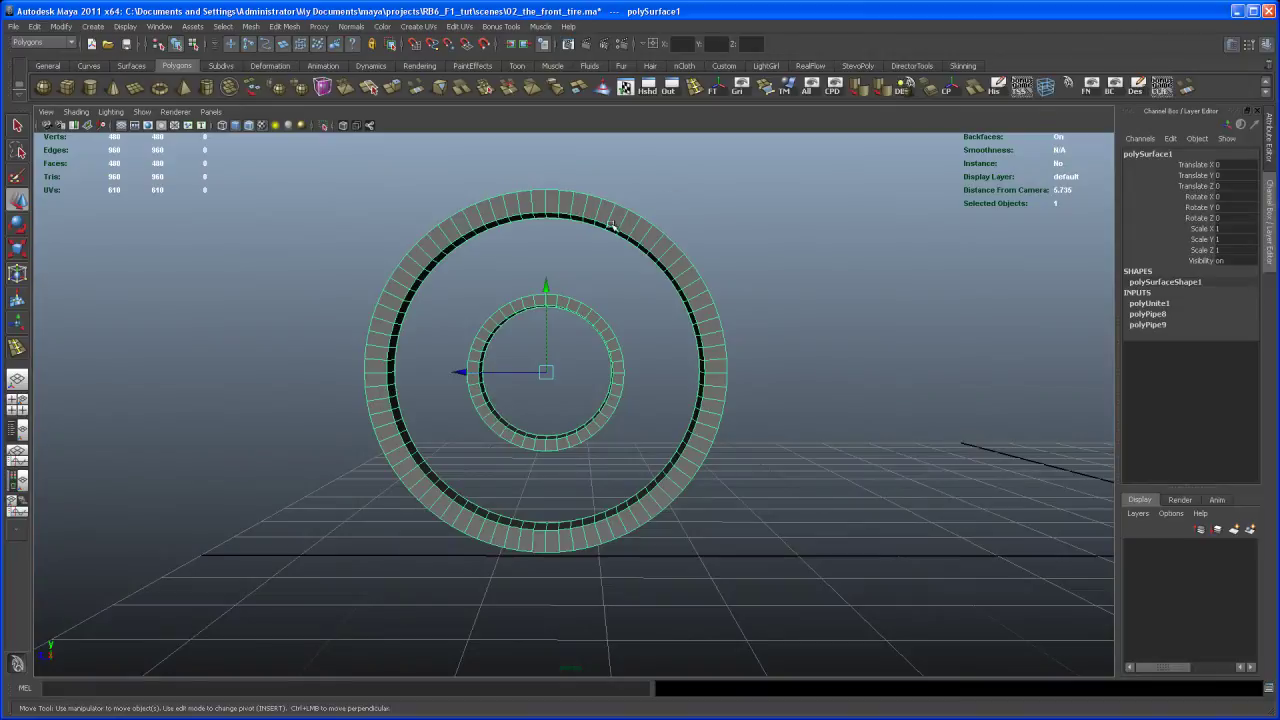
pyautogui.keyDown('alt'); pyautogui.moveTo(616, 373); pyautogui.dragTo(590, 302); pyautogui.keyUp('alt')
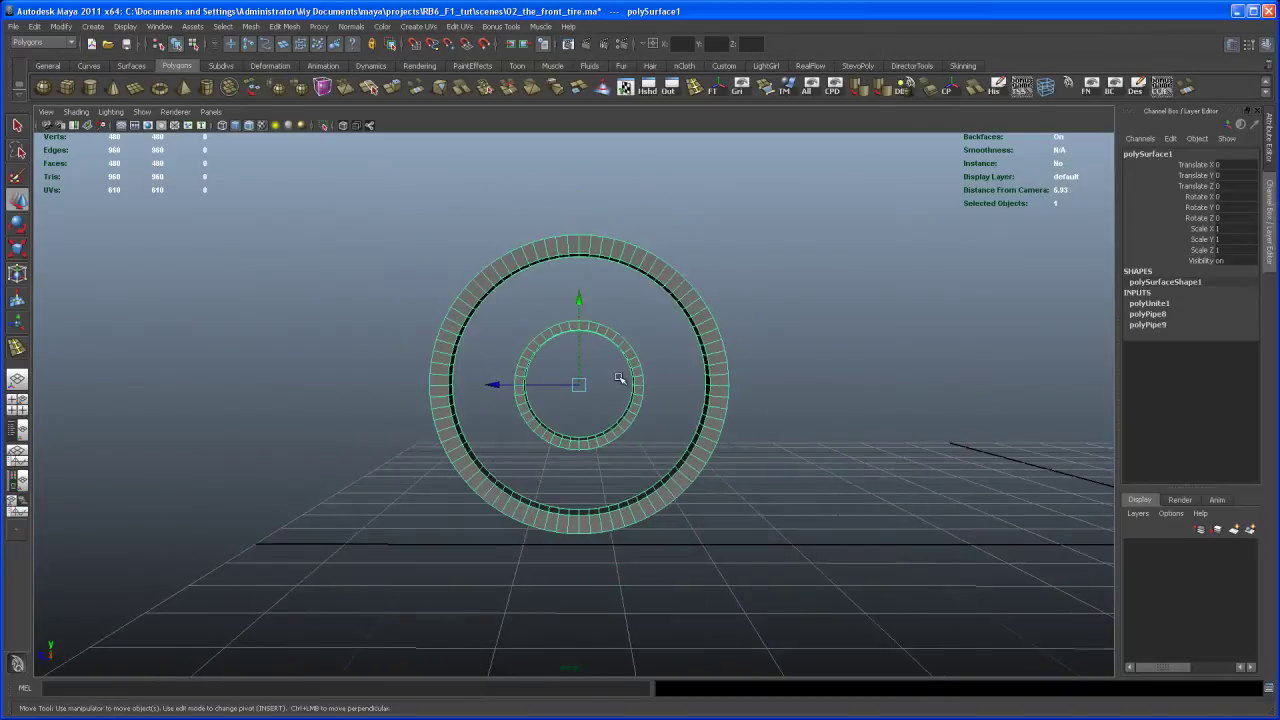
pyautogui.moveTo(622, 380)
pyautogui.keyDown('alt'); pyautogui.mouseDown()
pyautogui.moveTo(643, 427)
pyautogui.moveTo(620, 378)
pyautogui.mouseUp(); pyautogui.keyUp('alt')
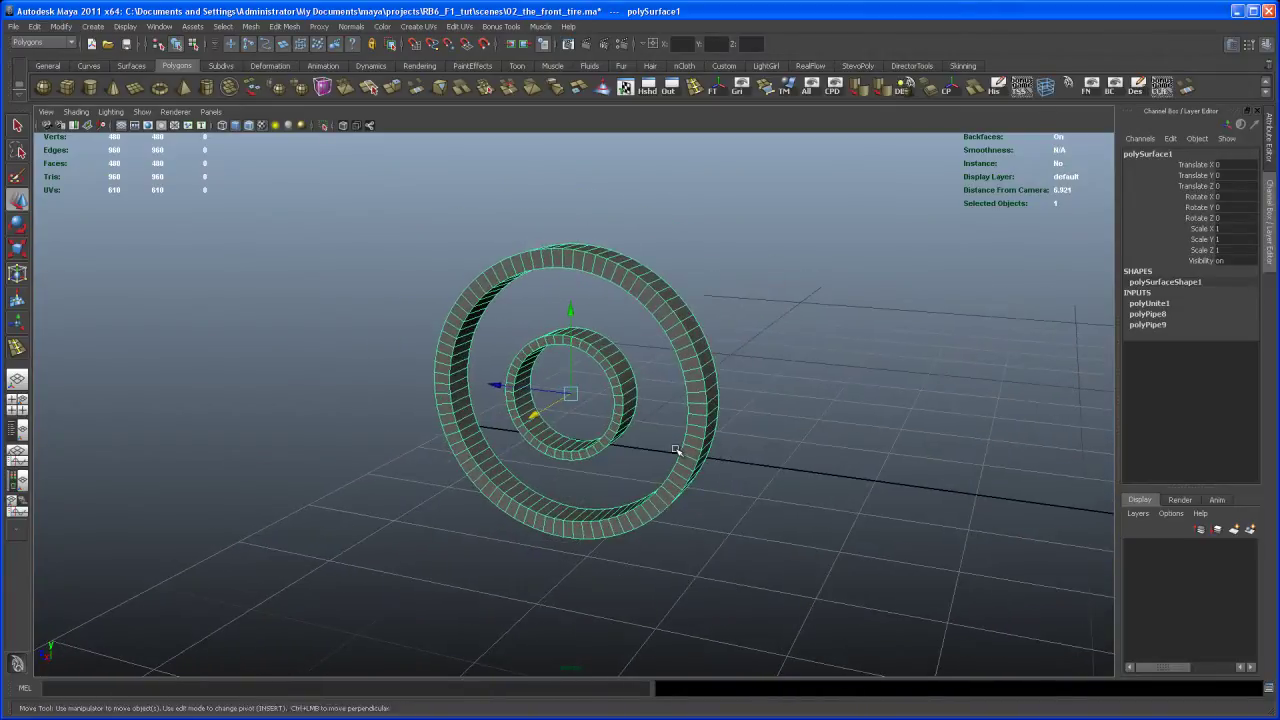
# Step: Delete the two topmost faces on the rim's inner surface and the two facing them on the hub's outer surface
pyautogui.keyDown('alt'); pyautogui.moveTo(676, 450); pyautogui.dragTo(717, 467); pyautogui.keyUp('alt')
pyautogui.keyDown('alt'); pyautogui.moveTo(717, 467); pyautogui.dragTo(840, 662, button='right'); pyautogui.keyUp('alt')
pyautogui.keyDown('alt'); pyautogui.moveTo(687, 508); pyautogui.dragTo(653, 387); pyautogui.keyUp('alt')
pyautogui.moveTo(652, 187); pyautogui.dragTo(646, 209, button='right')
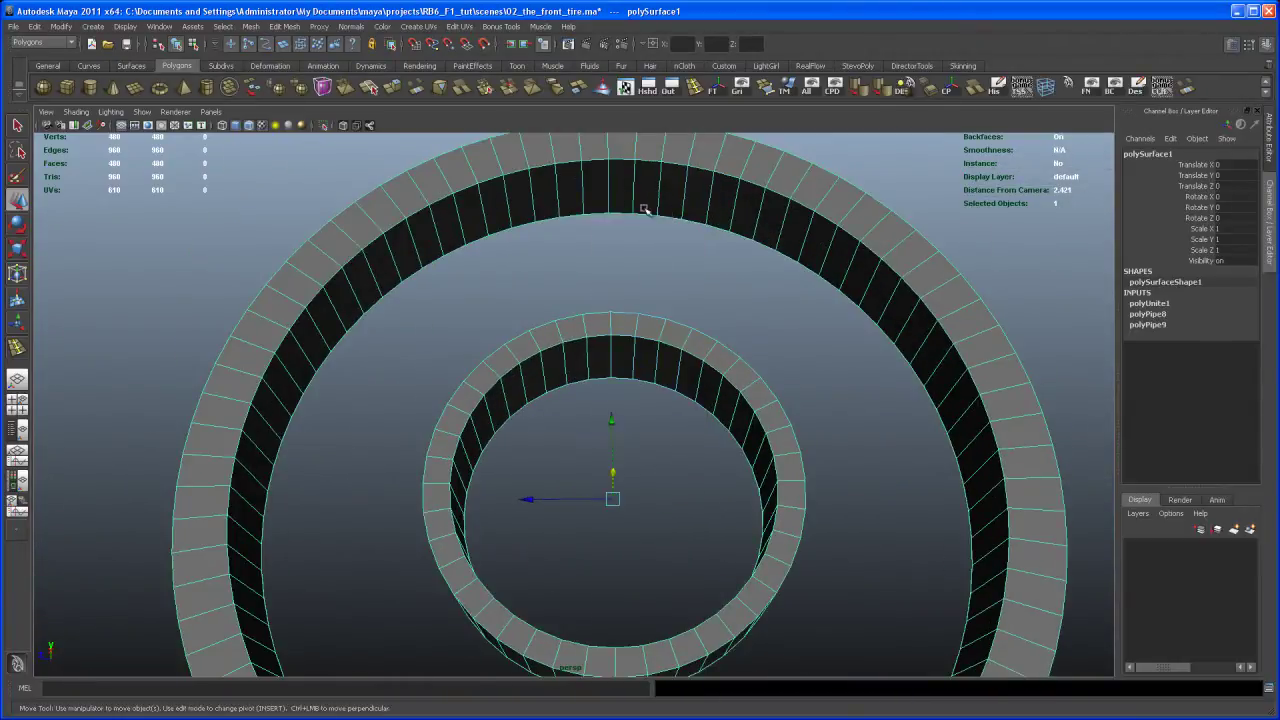
pyautogui.press('q')
pyautogui.click(598, 176)
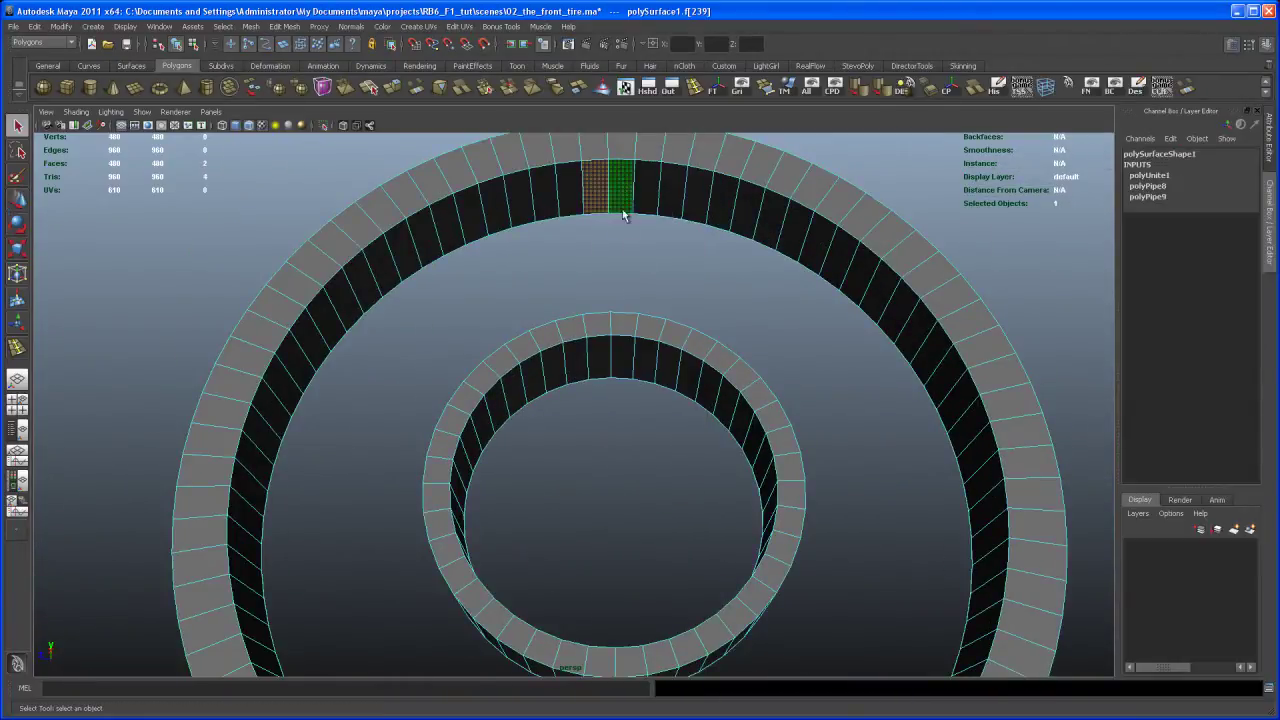
pyautogui.keyDown('alt'); pyautogui.moveTo(622, 209); pyautogui.dragTo(583, 403); pyautogui.keyUp('alt')
pyautogui.click(586, 399)
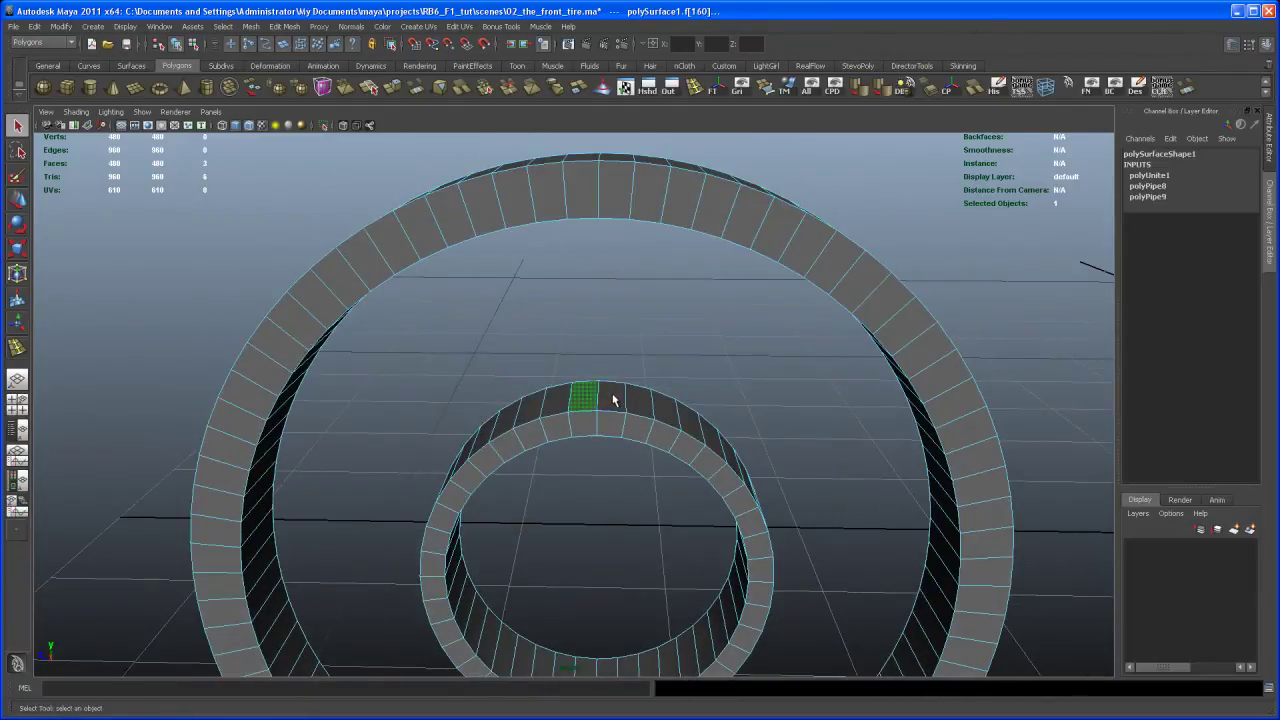
pyautogui.click(613, 400)
pyautogui.keyDown('alt'); pyautogui.moveTo(677, 334); pyautogui.dragTo(708, 473); pyautogui.keyUp('alt')
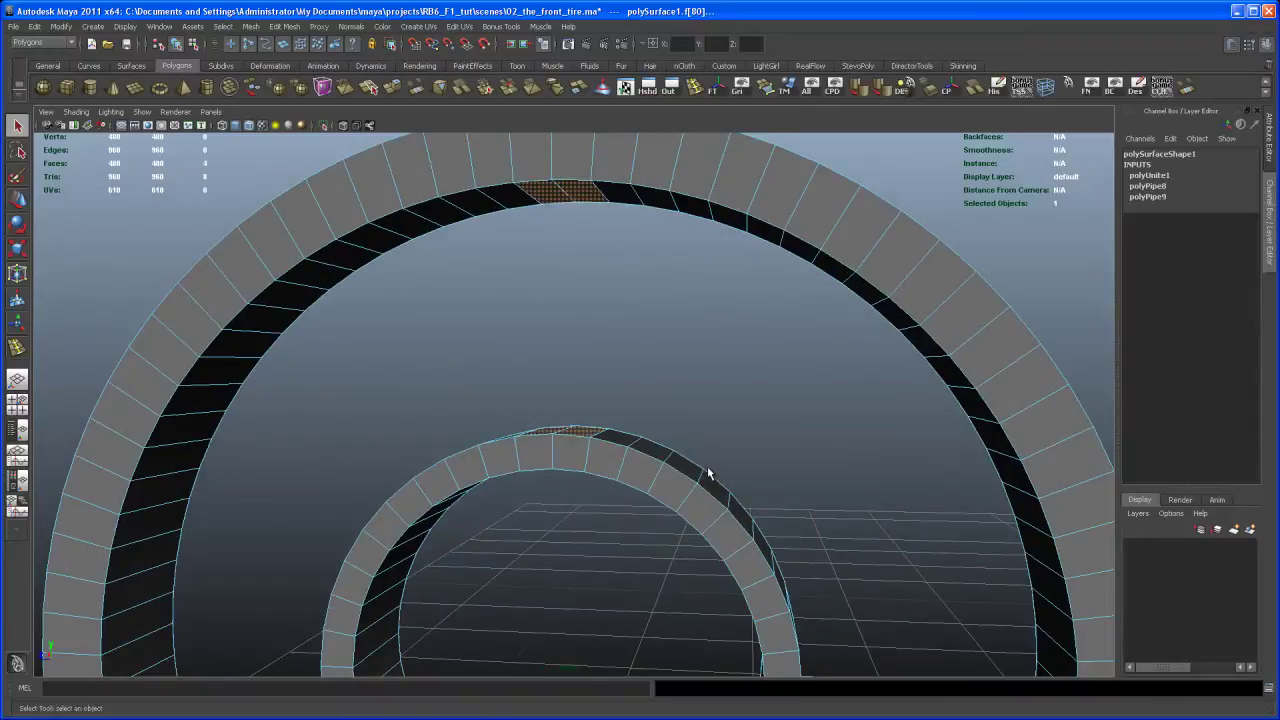
pyautogui.press('Delete')
# Step: Bridge the border edges of the rim opening and the hub opening into a spoke, using a linear path with 0 divisions
pyautogui.keyDown('alt'); pyautogui.moveTo(639, 266); pyautogui.dragTo(582, 378); pyautogui.keyUp('alt')
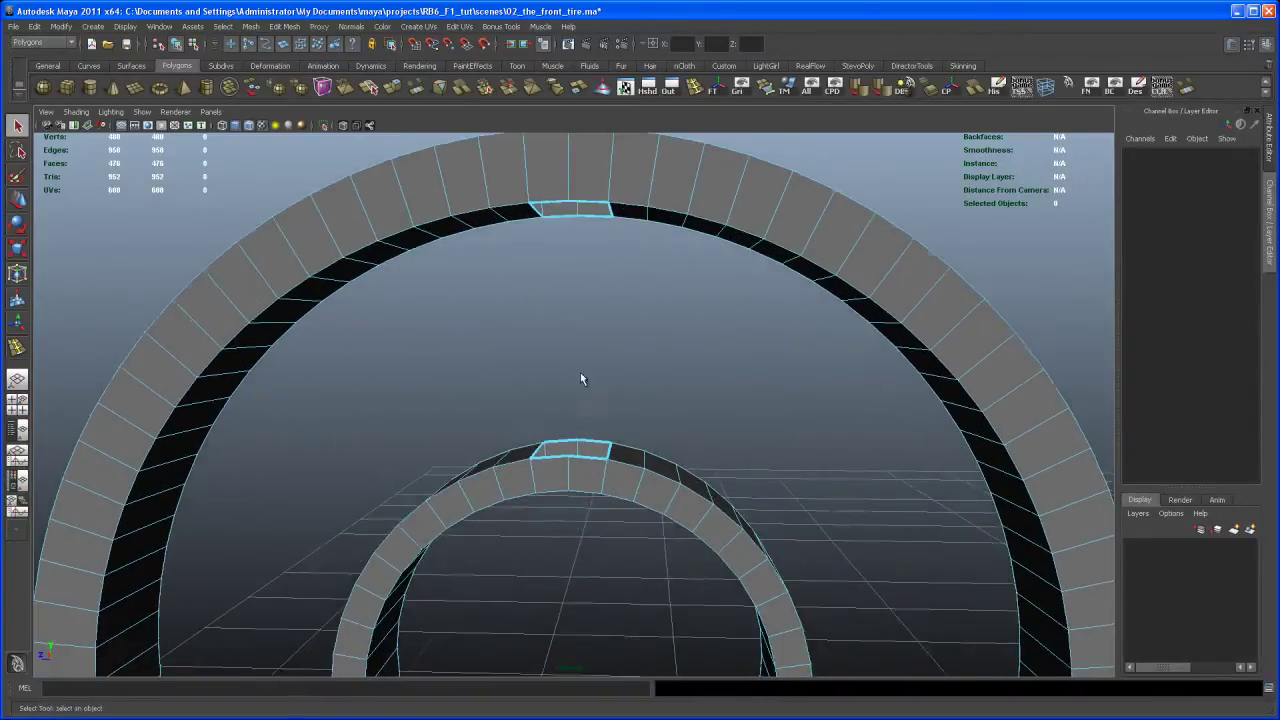
pyautogui.keyDown('alt'); pyautogui.moveTo(580, 374); pyautogui.dragTo(596, 406, button='right'); pyautogui.keyUp('alt')
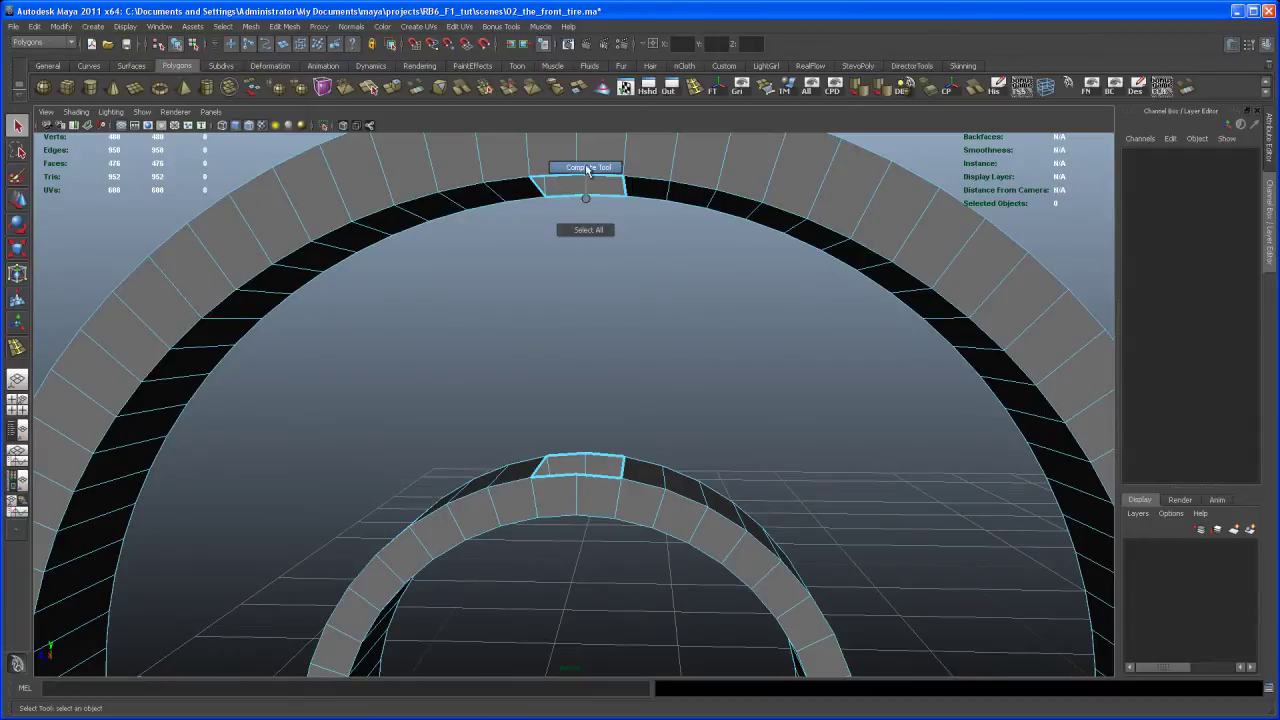
pyautogui.moveTo(586, 200); pyautogui.dragTo(597, 210, button='right')
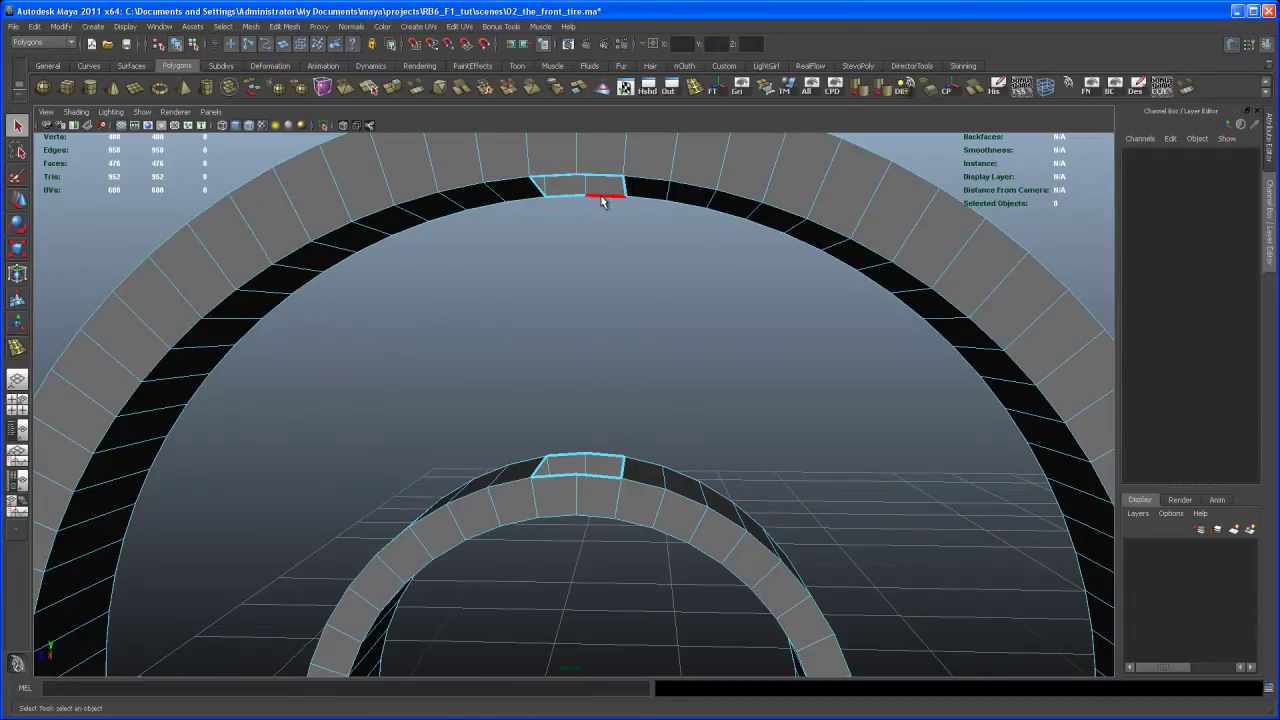
pyautogui.click(603, 198)
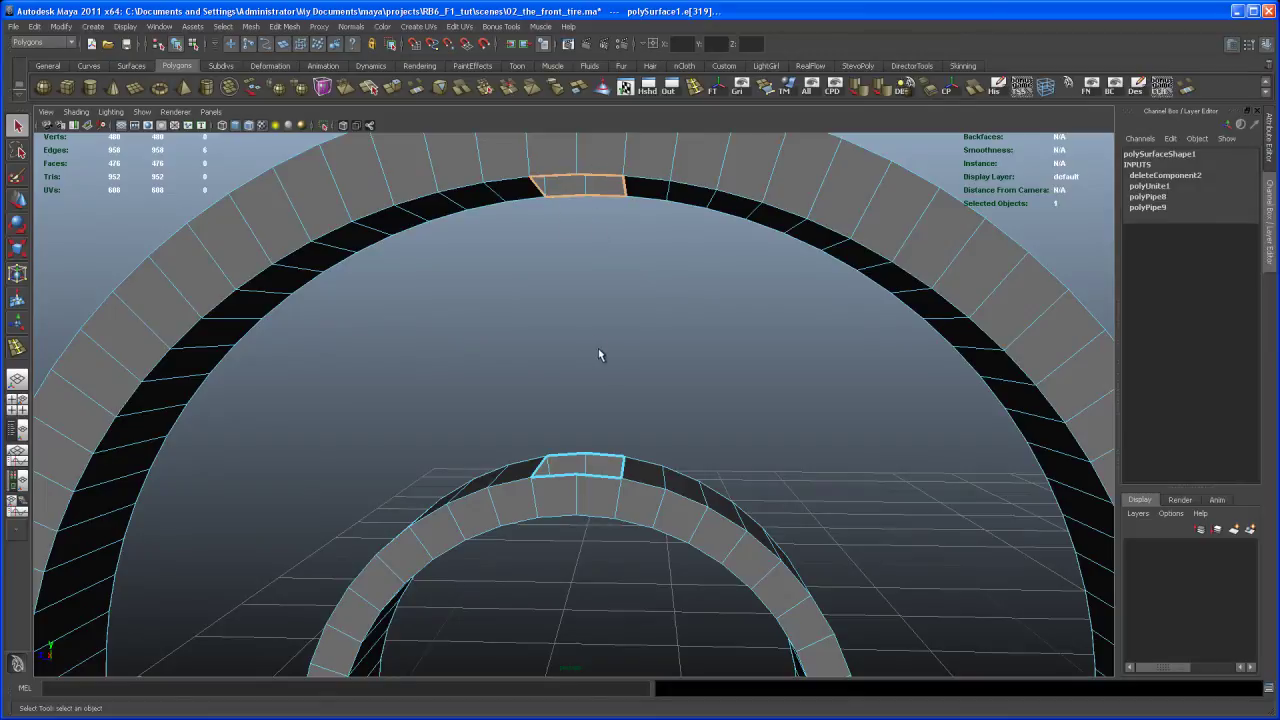
pyautogui.keyDown('shift'); pyautogui.click(600, 456); pyautogui.keyUp('shift')
pyautogui.keyDown('alt'); pyautogui.moveTo(600, 356); pyautogui.dragTo(573, 384); pyautogui.keyUp('alt')
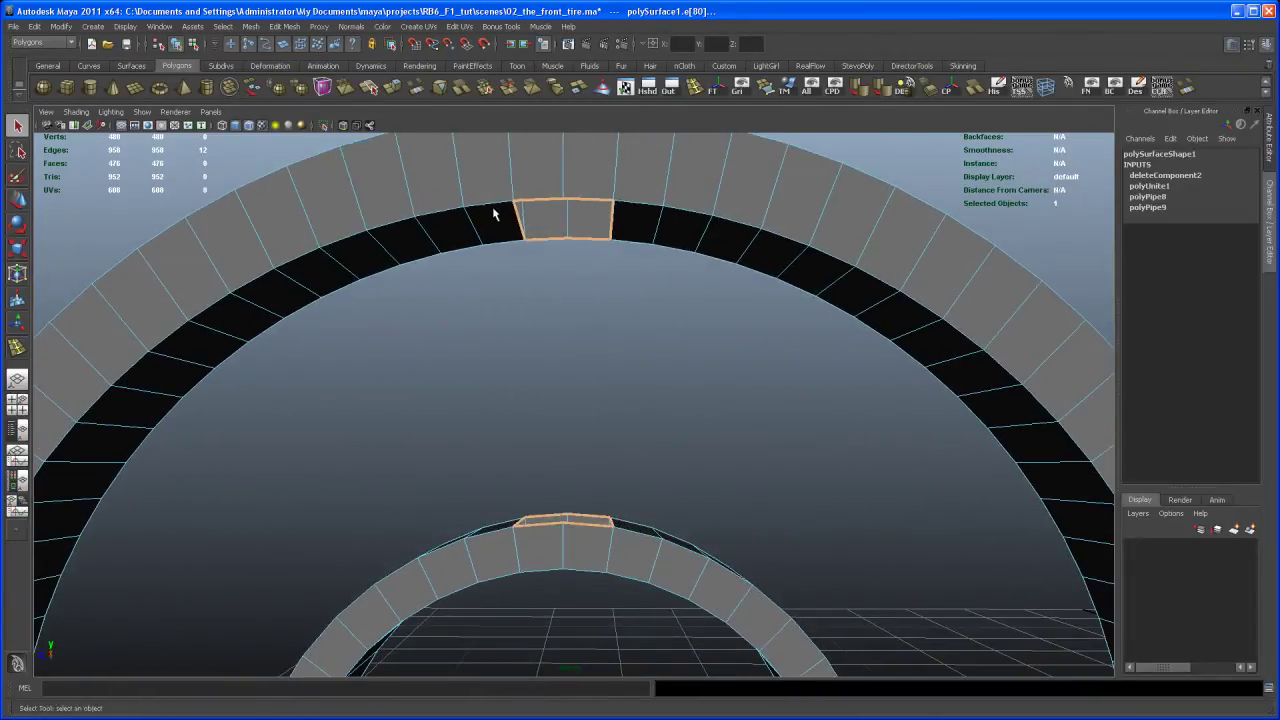
pyautogui.click(285, 26)
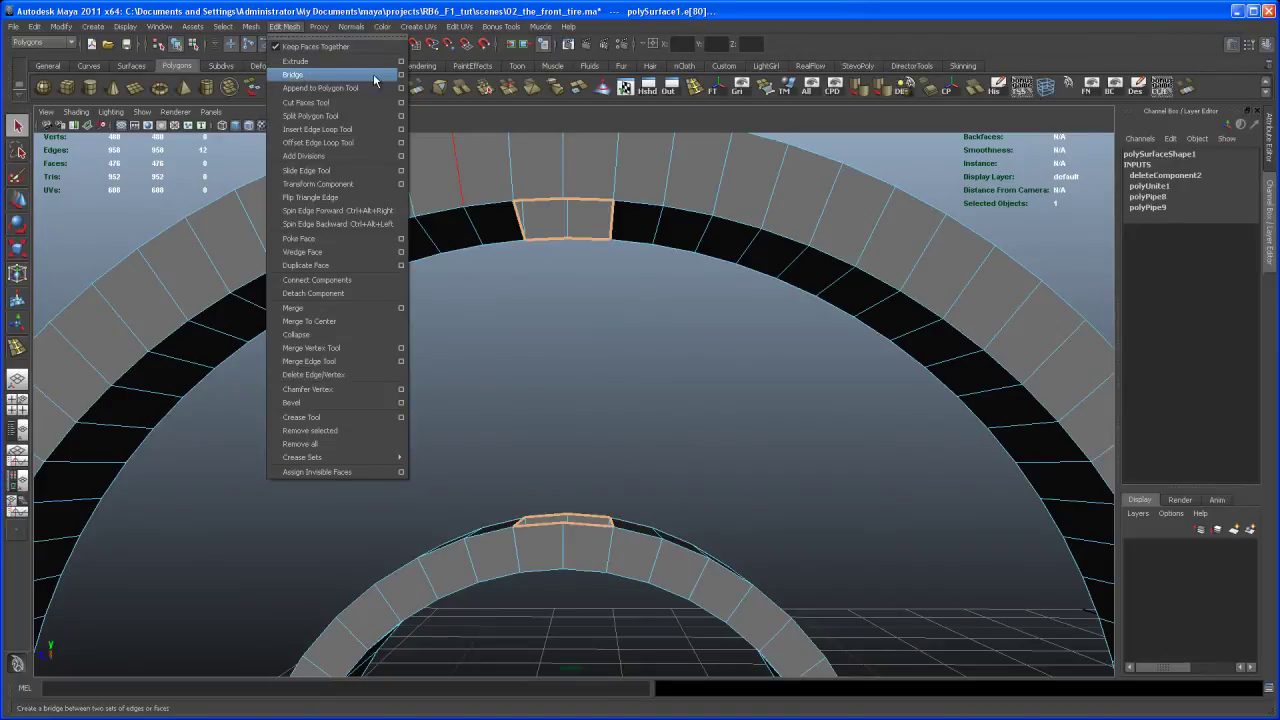
pyautogui.click(401, 75)
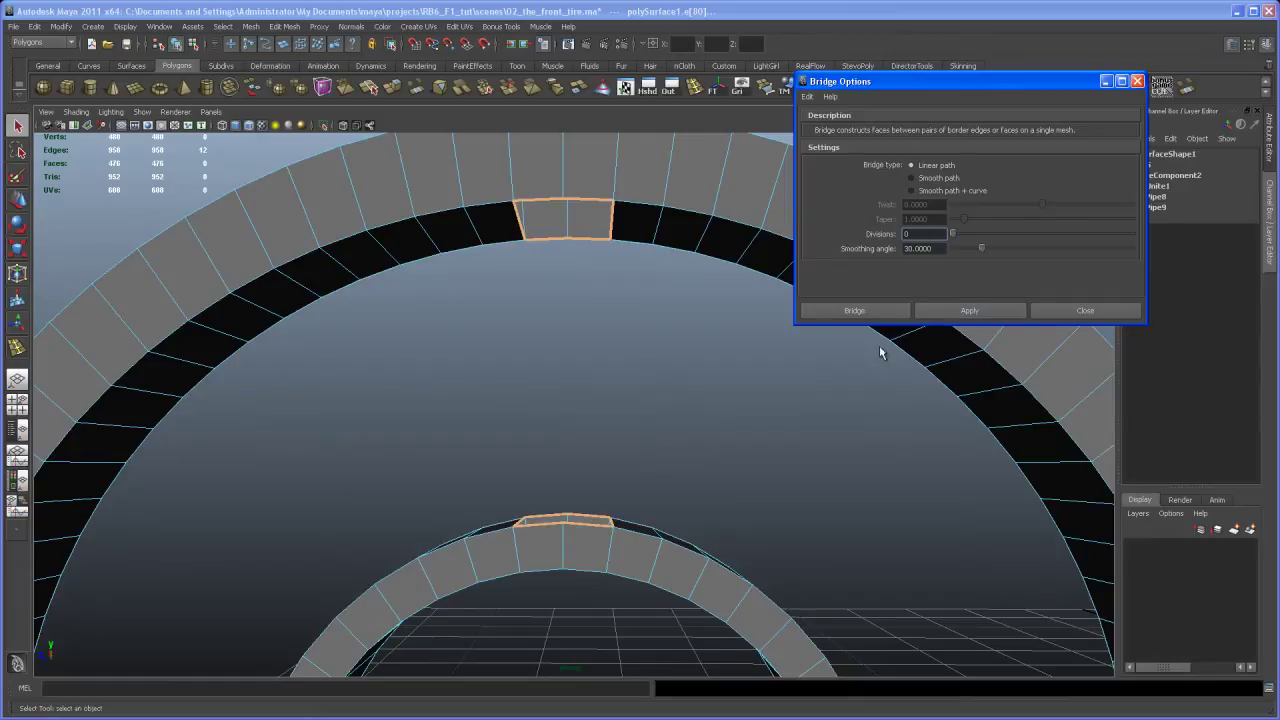
pyautogui.click(953, 312)
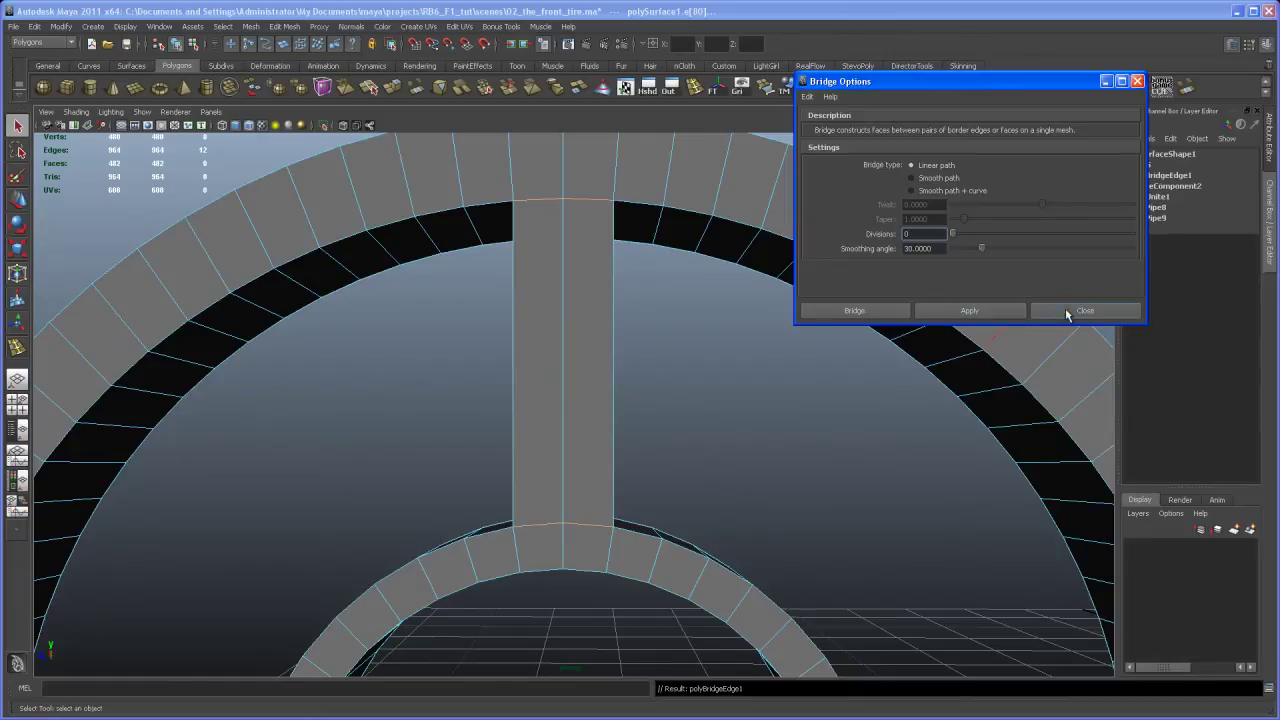
pyautogui.click(1078, 311)
pyautogui.click(643, 421)
# Step: Insert an edge loop around the middle of the hub's front face and another around its back face
pyautogui.keyDown('alt'); pyautogui.moveTo(714, 400); pyautogui.dragTo(697, 439); pyautogui.keyUp('alt')
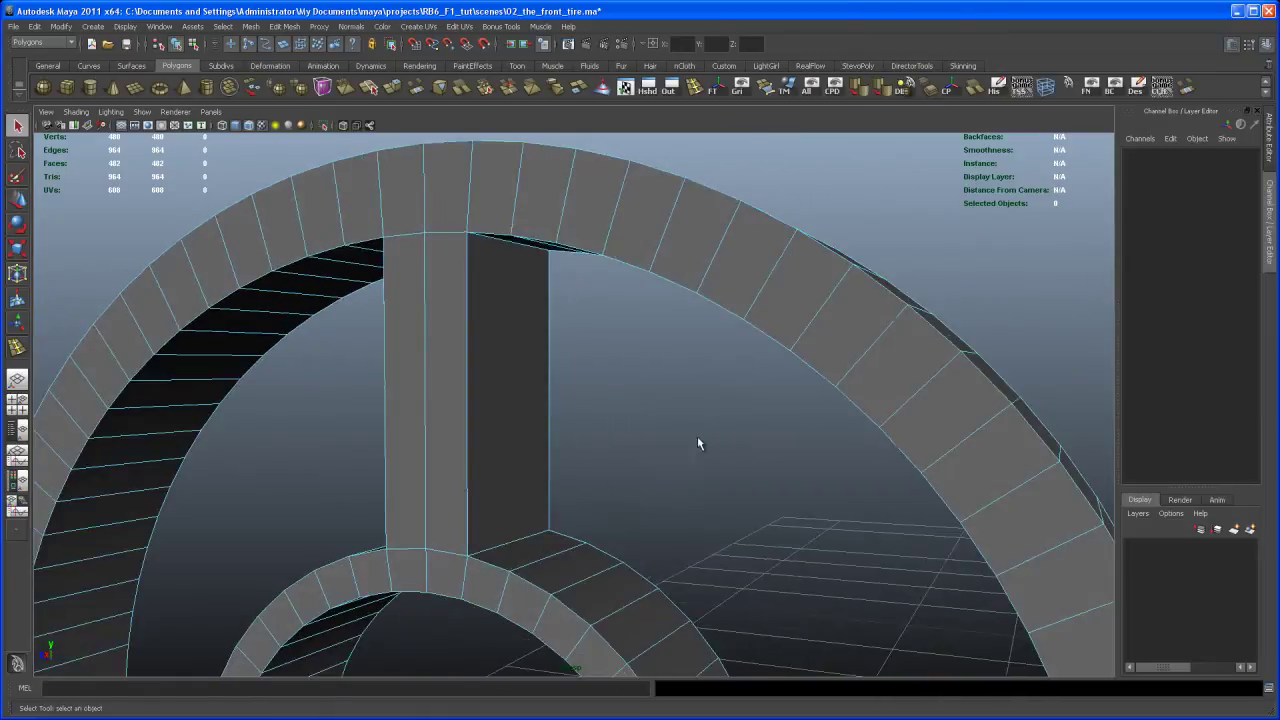
pyautogui.keyDown('alt'); pyautogui.moveTo(697, 439); pyautogui.dragTo(514, 354, button='right'); pyautogui.keyUp('alt')
pyautogui.keyDown('alt'); pyautogui.moveTo(514, 354); pyautogui.dragTo(734, 524); pyautogui.keyUp('alt')
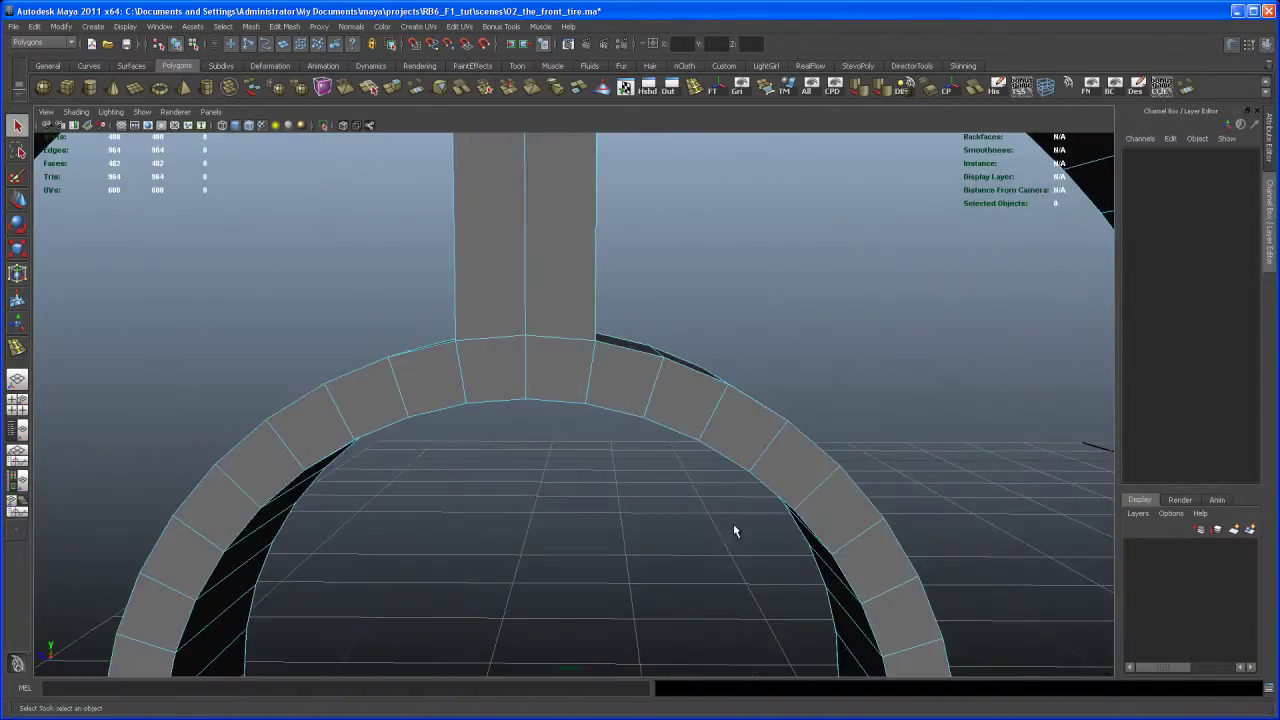
pyautogui.click(589, 375)
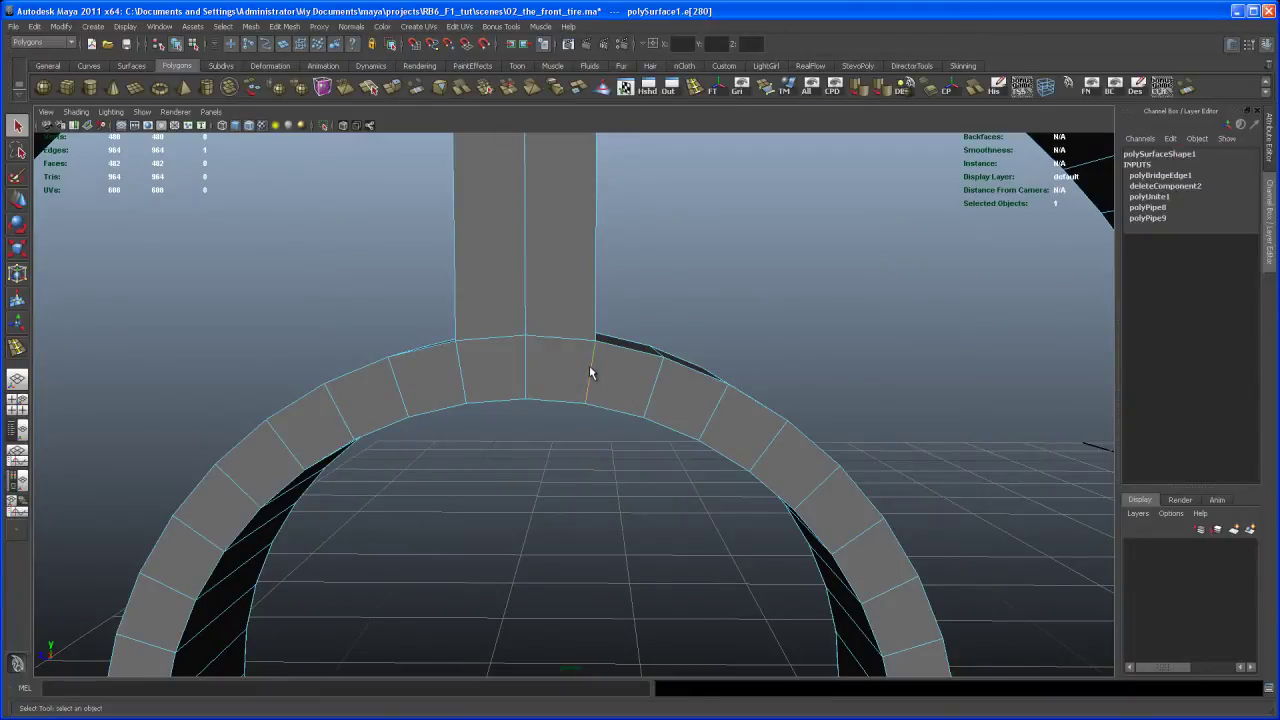
pyautogui.keyDown('shift'); pyautogui.moveTo(592, 375); pyautogui.dragTo(614, 399, button='right'); pyautogui.keyUp('shift')
pyautogui.keyDown('alt'); pyautogui.moveTo(614, 399); pyautogui.dragTo(524, 352); pyautogui.keyUp('alt')
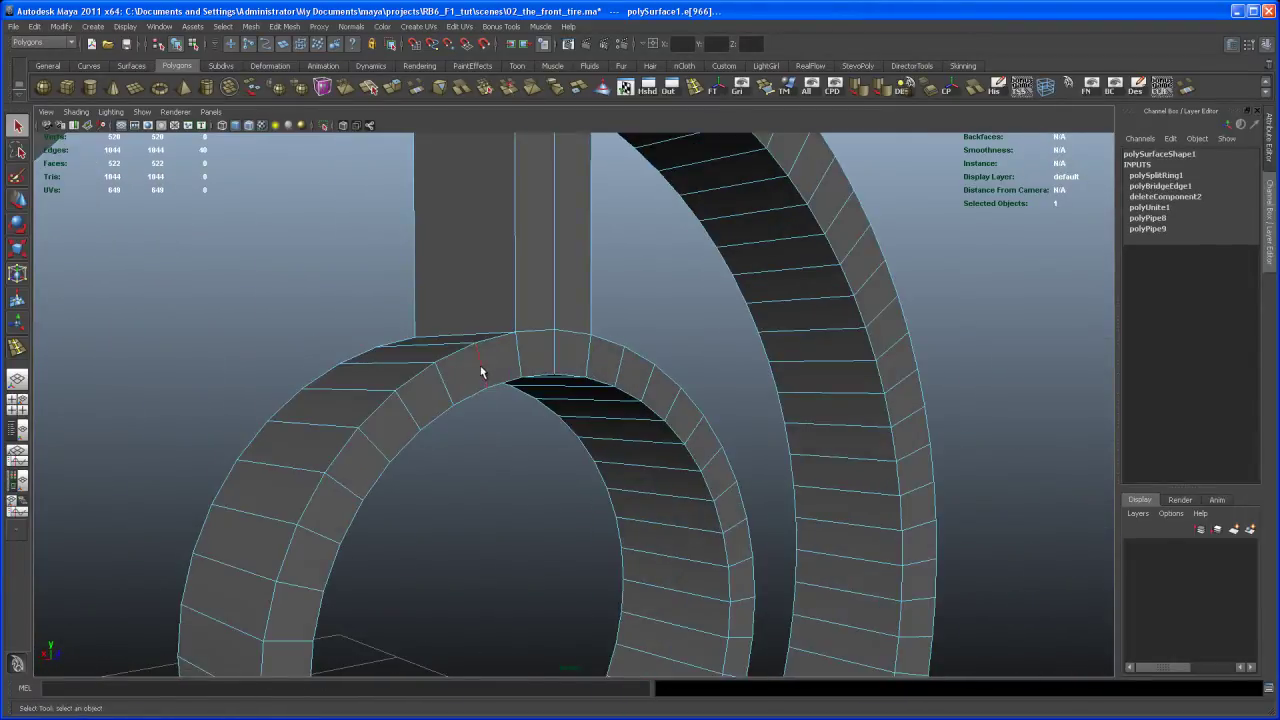
pyautogui.click(484, 375)
pyautogui.press('g')
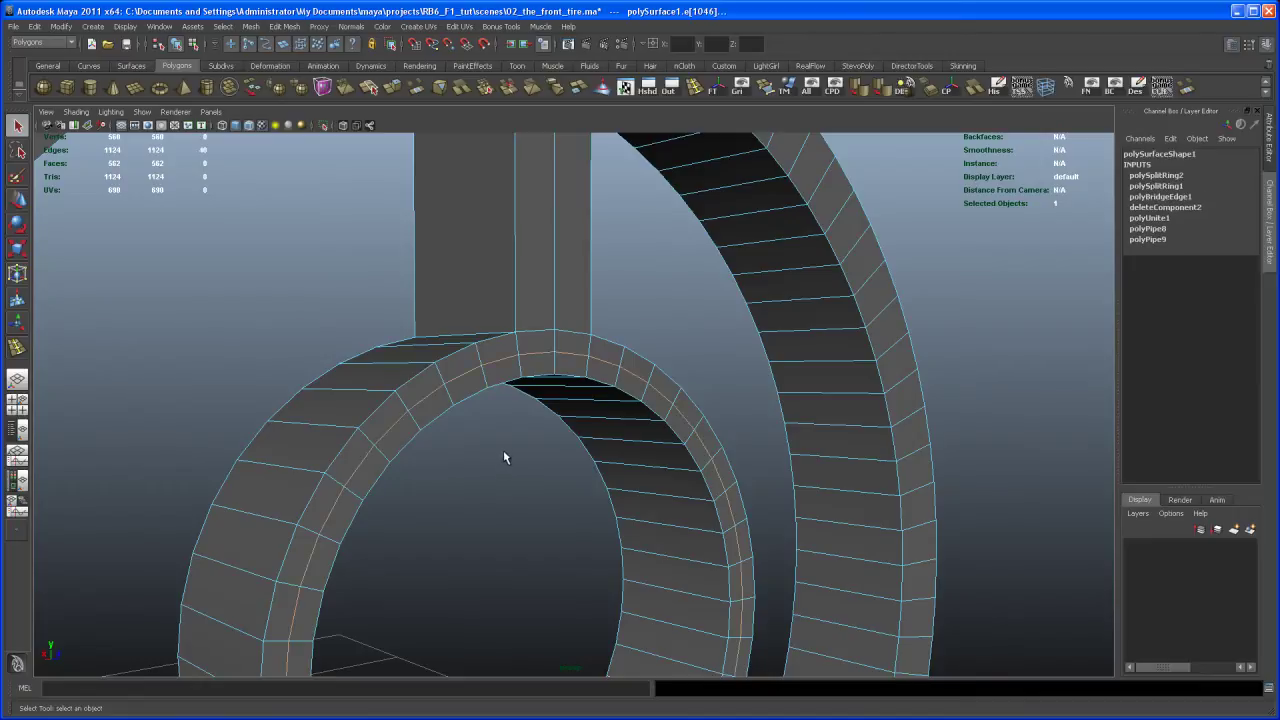
# Step: Switch to the four-view layout to compare the rim mesh with the spoked wheel in the side view
pyautogui.keyDown('alt'); pyautogui.moveTo(512, 464); pyautogui.dragTo(574, 352); pyautogui.keyUp('alt')
pyautogui.keyDown('alt'); pyautogui.moveTo(518, 388); pyautogui.dragTo(566, 371); pyautogui.keyUp('alt')
pyautogui.press('space')
pyautogui.press('space')
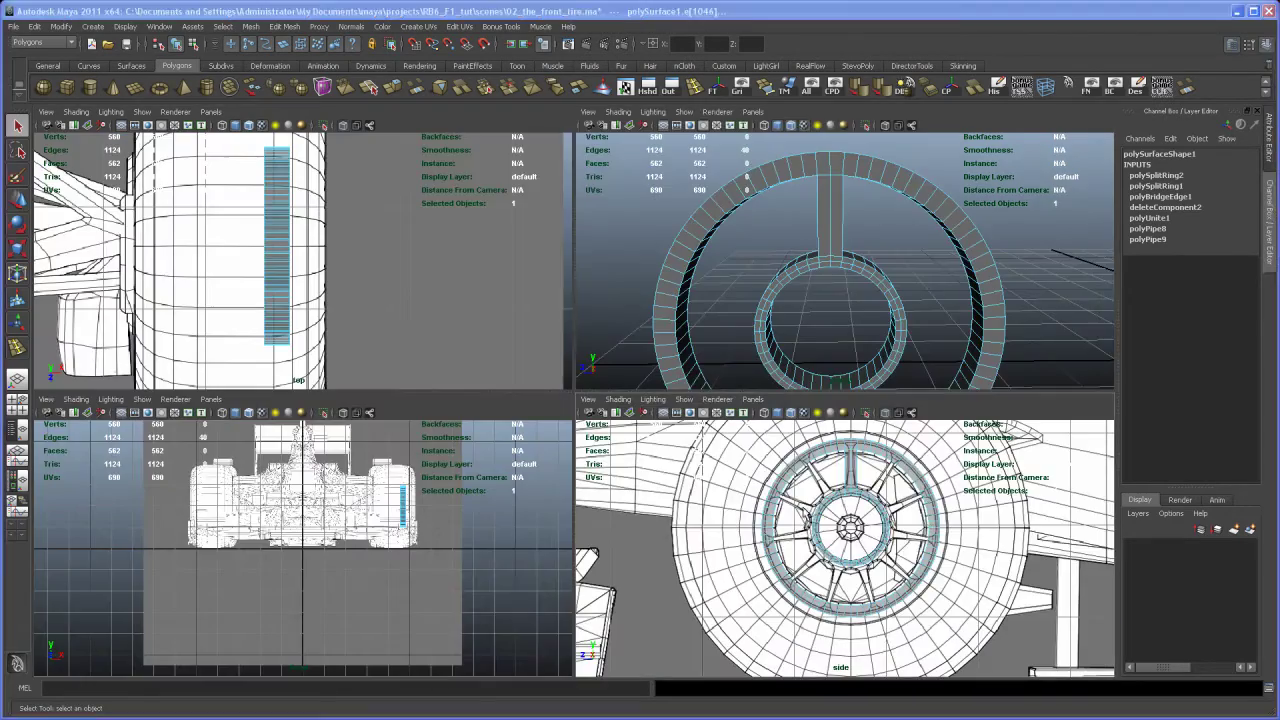
# Step: Examine the bridged spoke in an enlarged side view against the spoke outline of the reference wheel
pyautogui.press('space')
pyautogui.scroll(3, 773, 482)
pyautogui.keyDown('alt'); pyautogui.moveTo(601, 293); pyautogui.dragTo(576, 524, button='middle'); pyautogui.keyUp('alt')
pyautogui.scroll(2, 540, 425)
pyautogui.scroll(2, 620, 448)
pyautogui.scroll(2, 576, 524)
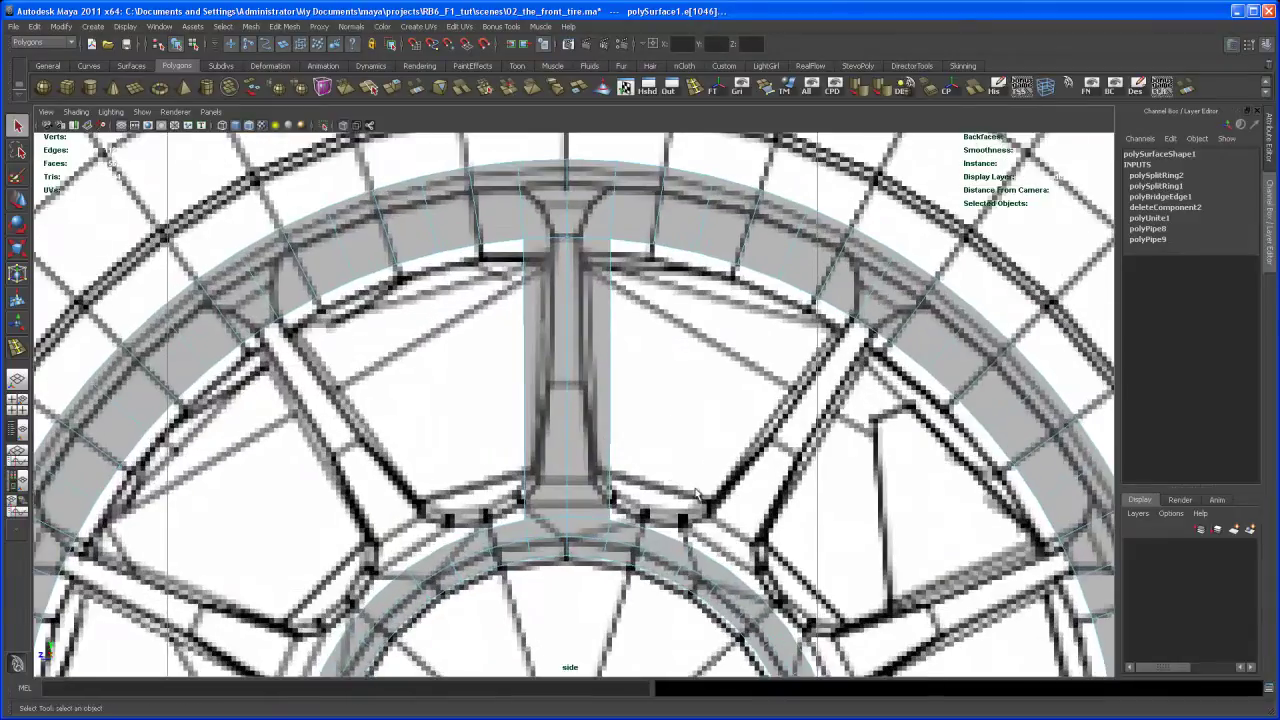
pyautogui.keyDown('alt'); pyautogui.moveTo(587, 348); pyautogui.dragTo(585, 285, button='middle'); pyautogui.keyUp('alt')
pyautogui.keyDown('alt'); pyautogui.moveTo(554, 236); pyautogui.dragTo(564, 282, button='middle'); pyautogui.keyUp('alt')
pyautogui.keyDown('alt'); pyautogui.moveTo(564, 282); pyautogui.dragTo(590, 312, button='right'); pyautogui.keyUp('alt')
pyautogui.scroll(-2, 590, 313)
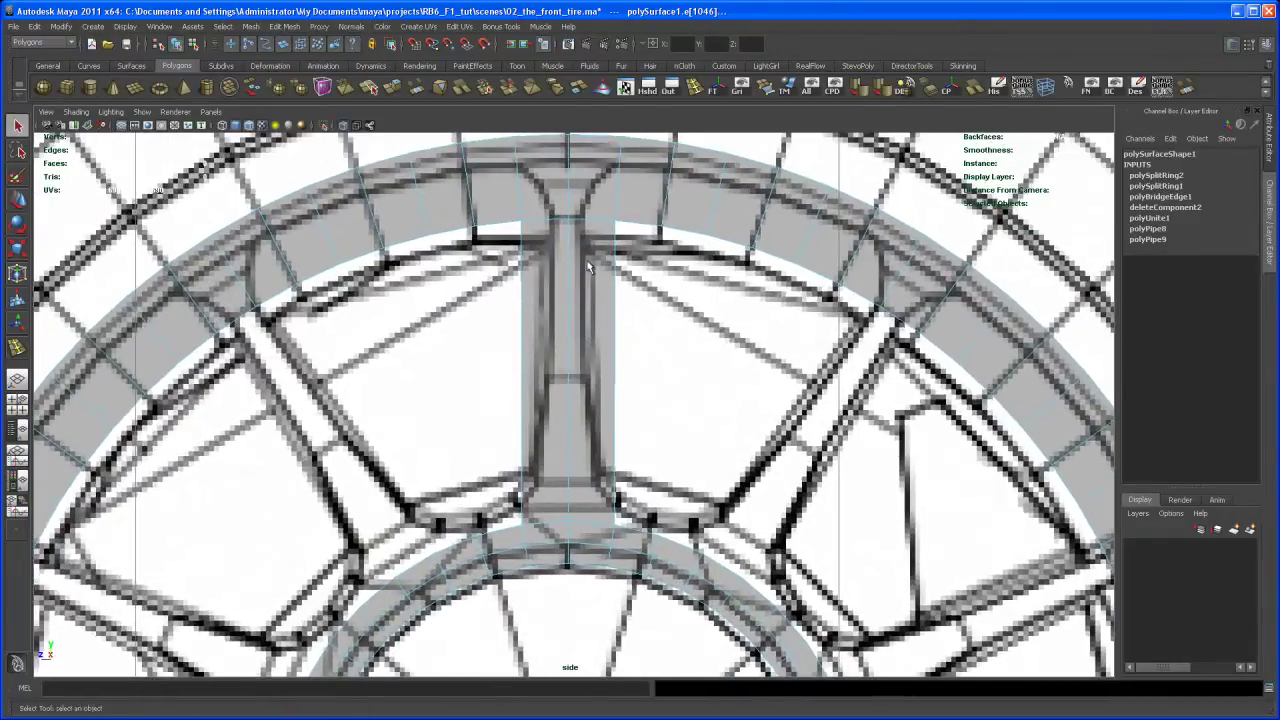
pyautogui.scroll(3, 603, 326)
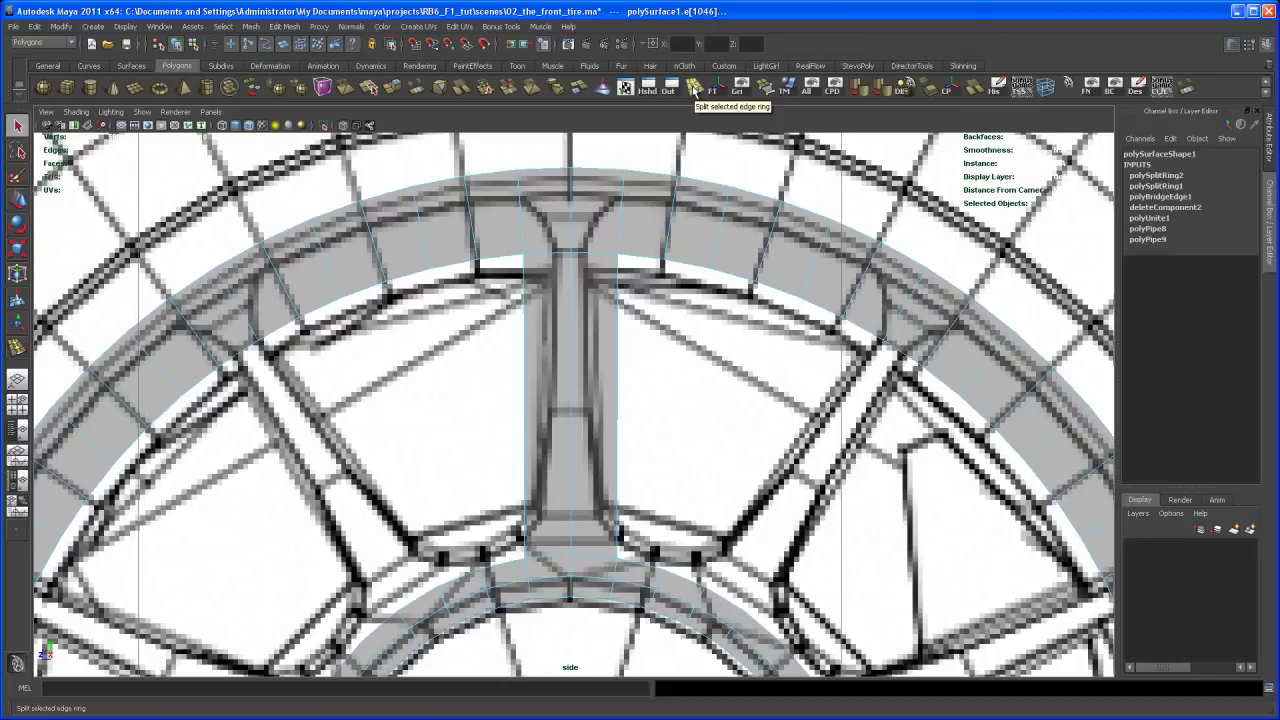
# Step: Add a duplicate Insert Edge Loop Tool shortcut to the shelf and remove it again
pyautogui.click(286, 27)
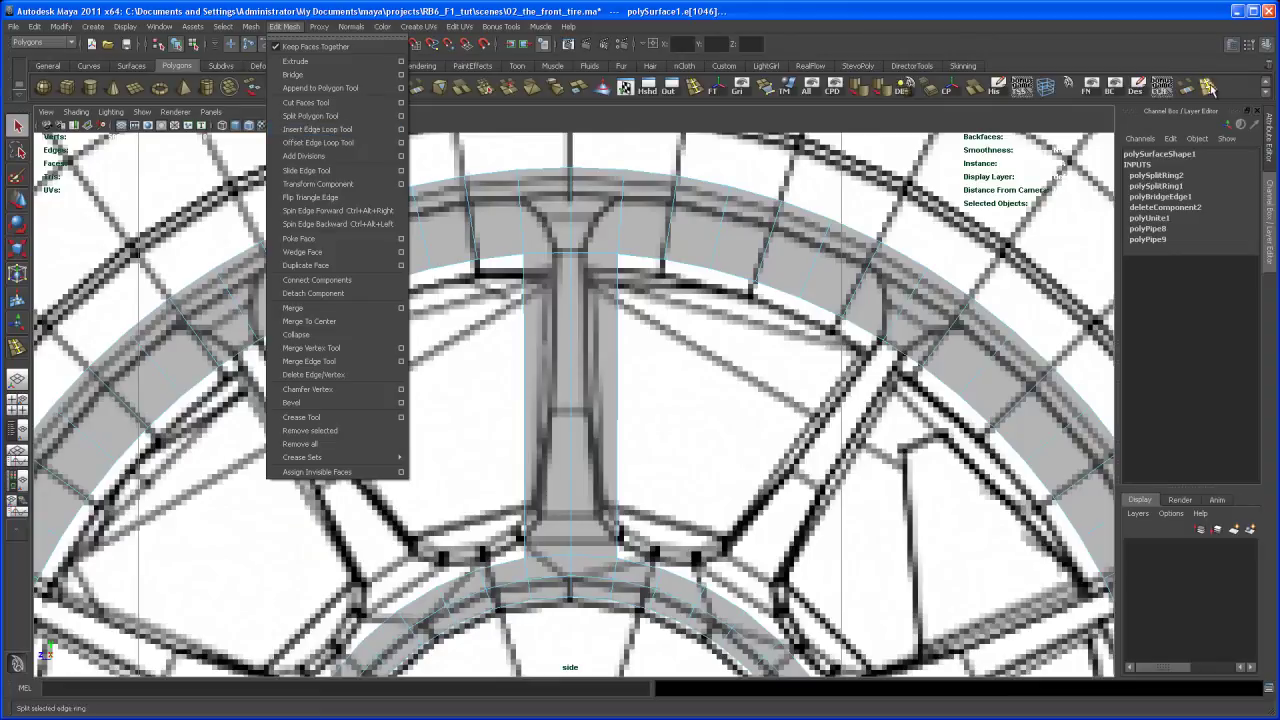
pyautogui.click(1183, 9)
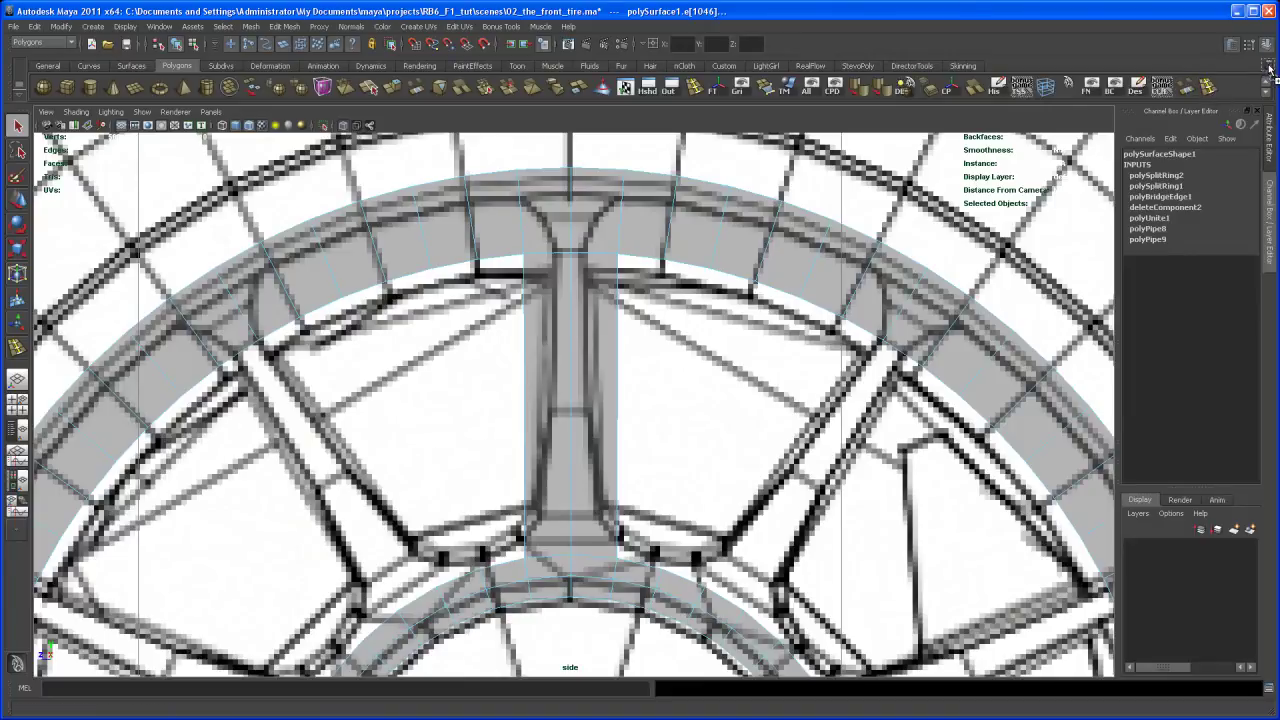
pyautogui.moveTo(1268, 66); pyautogui.dragTo(1264, 70, button='middle')
# Step: Insert four edge loops across the spoke: two just below the rim, one near the middle and one just above the hub
pyautogui.click(693, 88)
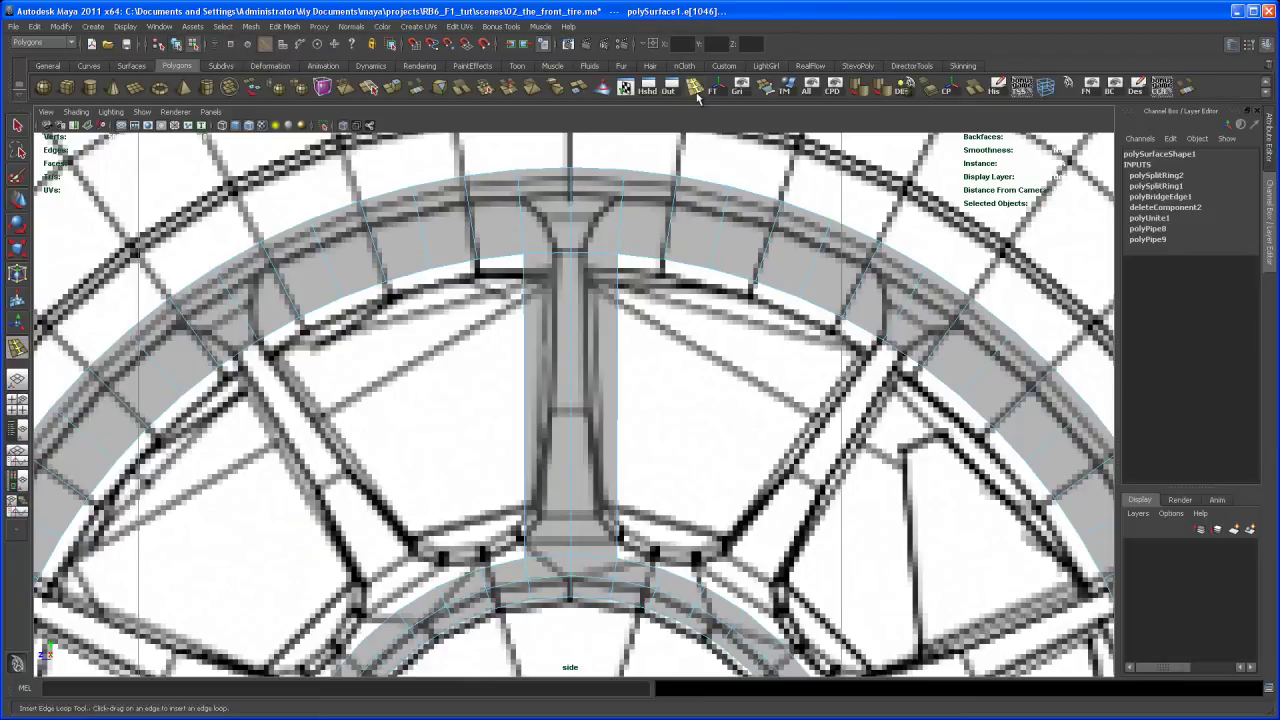
pyautogui.click(575, 272)
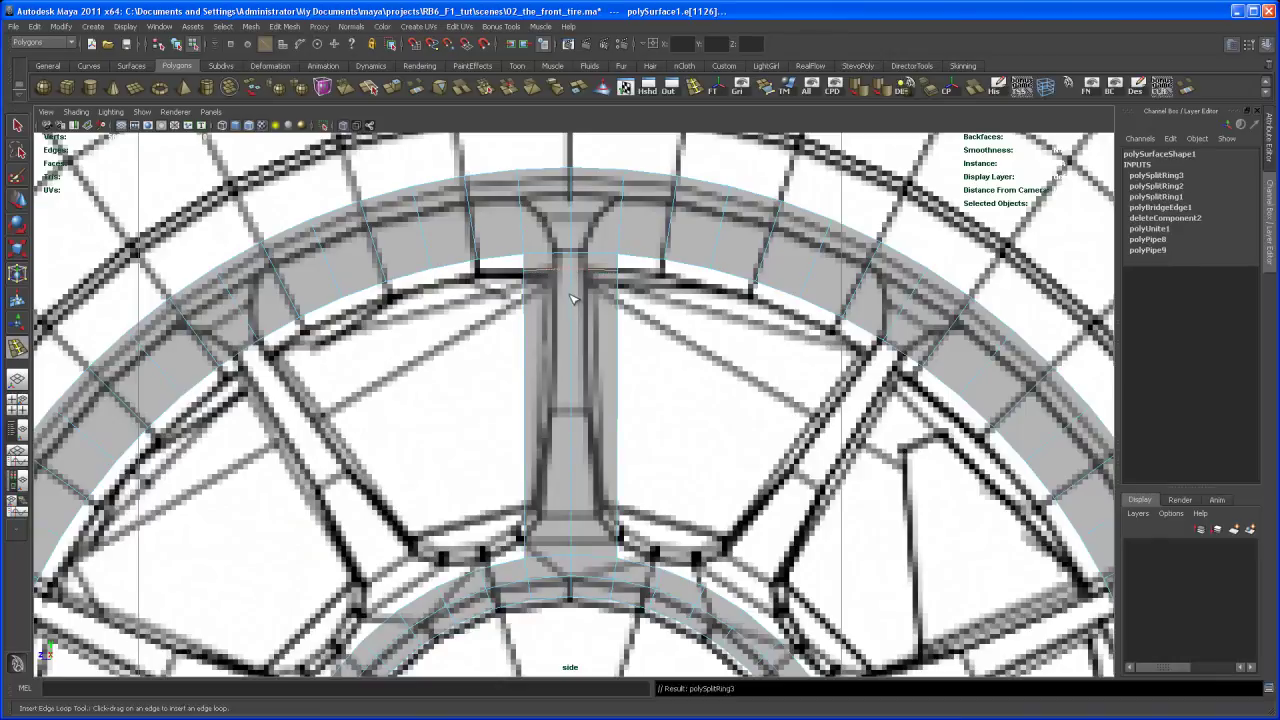
pyautogui.click(576, 293)
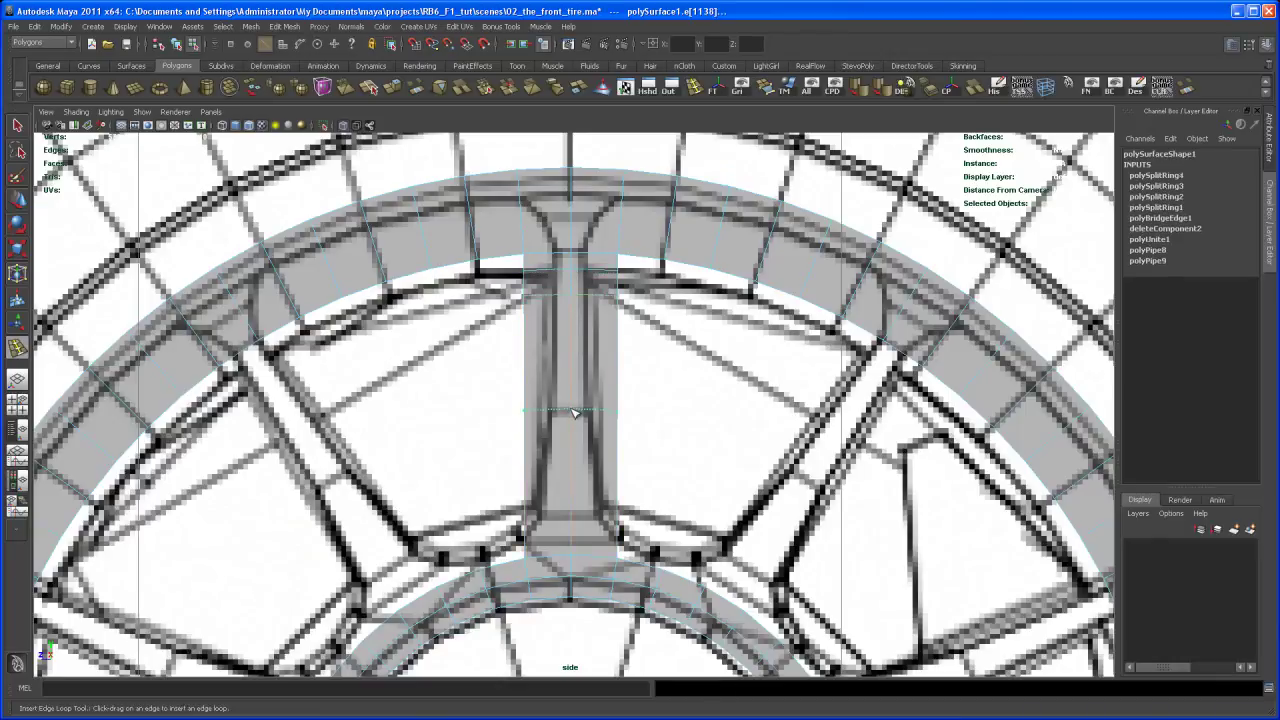
pyautogui.click(574, 411)
pyautogui.moveTo(575, 521); pyautogui.dragTo(575, 518)
pyautogui.press('q')
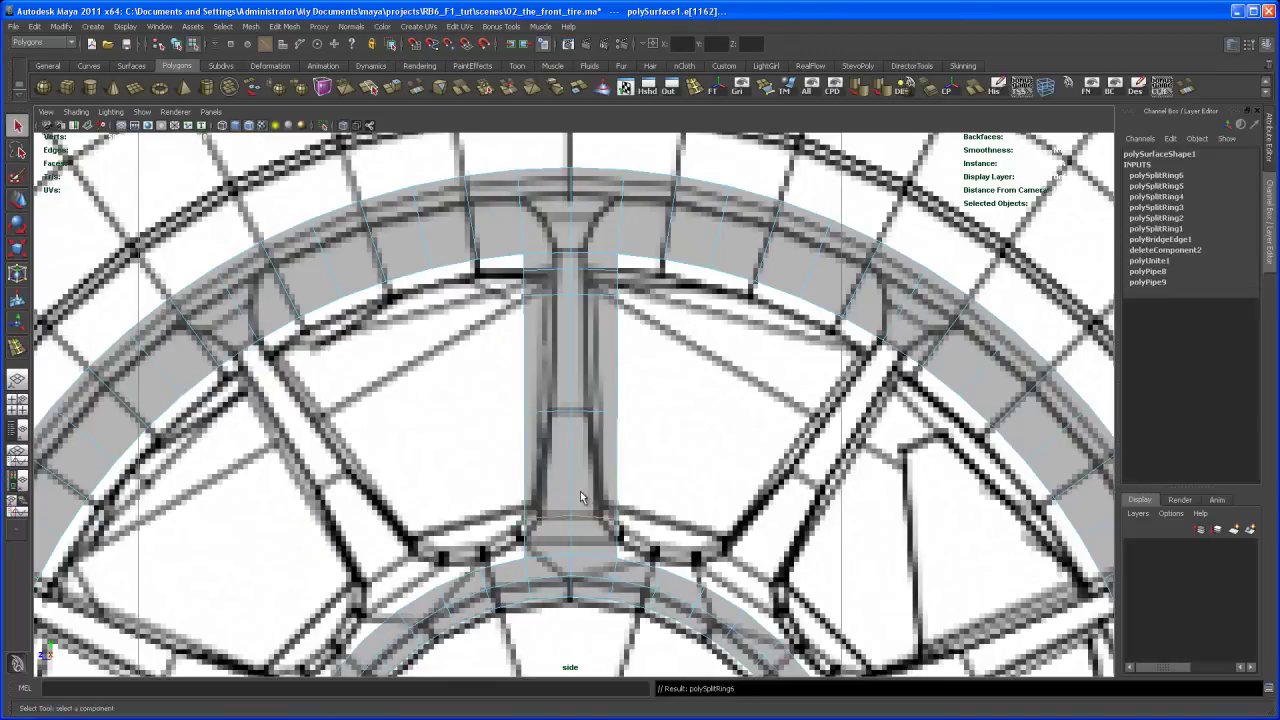
# Step: Narrow the spoke's two uppermost vertex rows to follow the reference outline and shift them slightly down
pyautogui.moveTo(556, 295); pyautogui.dragTo(505, 283, button='right')
pyautogui.moveTo(589, 287); pyautogui.dragTo(641, 291)
pyautogui.press('w')
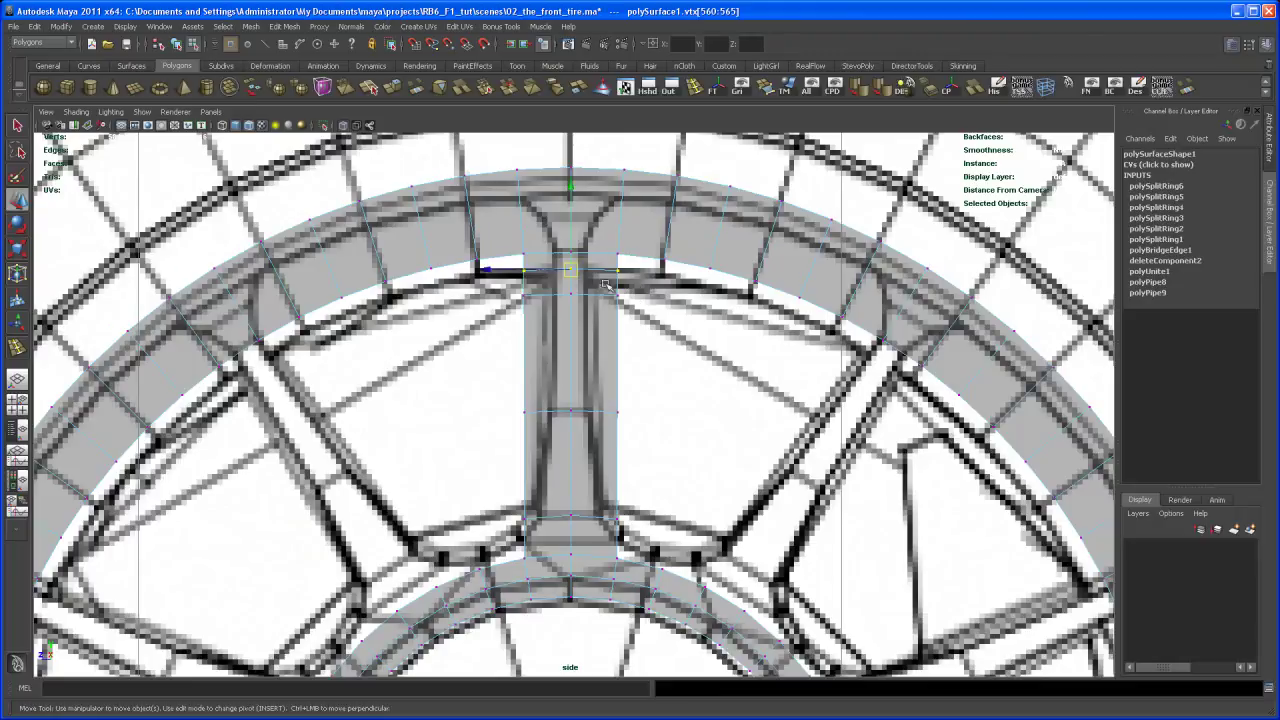
pyautogui.press('r')
pyautogui.moveTo(457, 271); pyautogui.dragTo(532, 312)
pyautogui.press('Down')
pyautogui.moveTo(538, 263); pyautogui.dragTo(611, 334)
pyautogui.press('w')
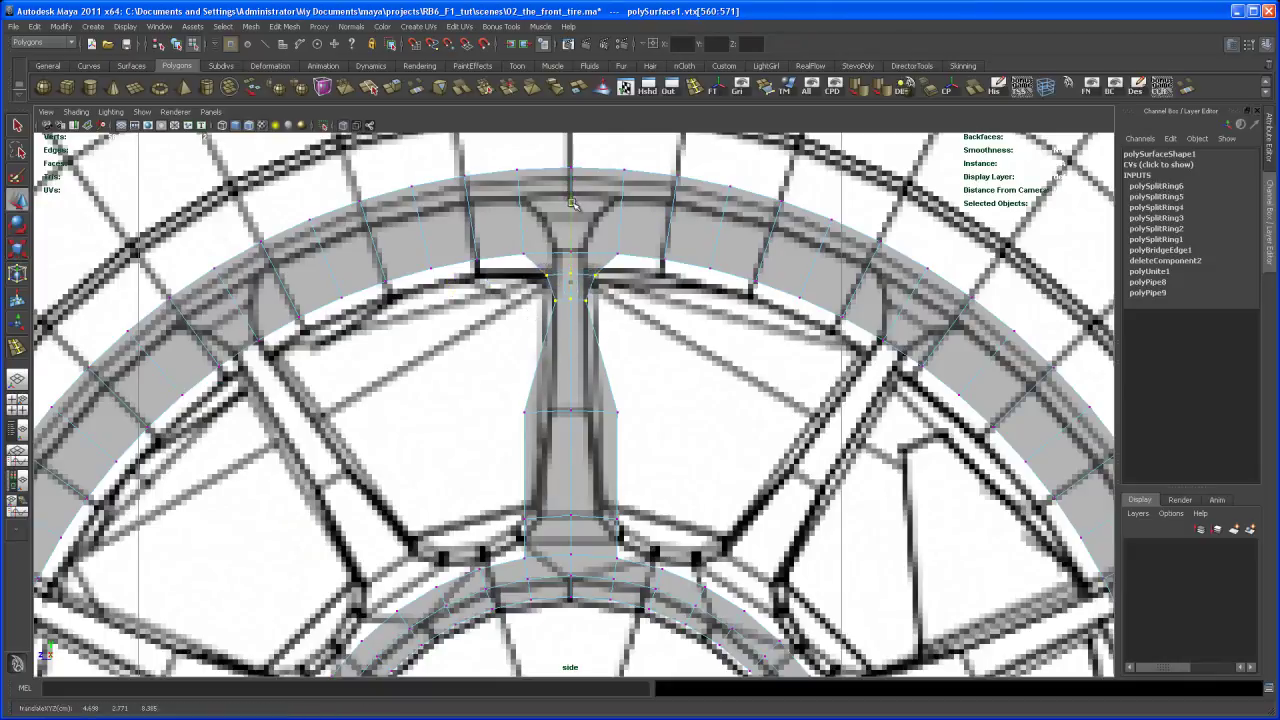
# Step: Scale the spoke's middle and lower vertex rows narrower to match the tapered reference spoke
pyautogui.moveTo(686, 457); pyautogui.dragTo(516, 423)
pyautogui.press('r')
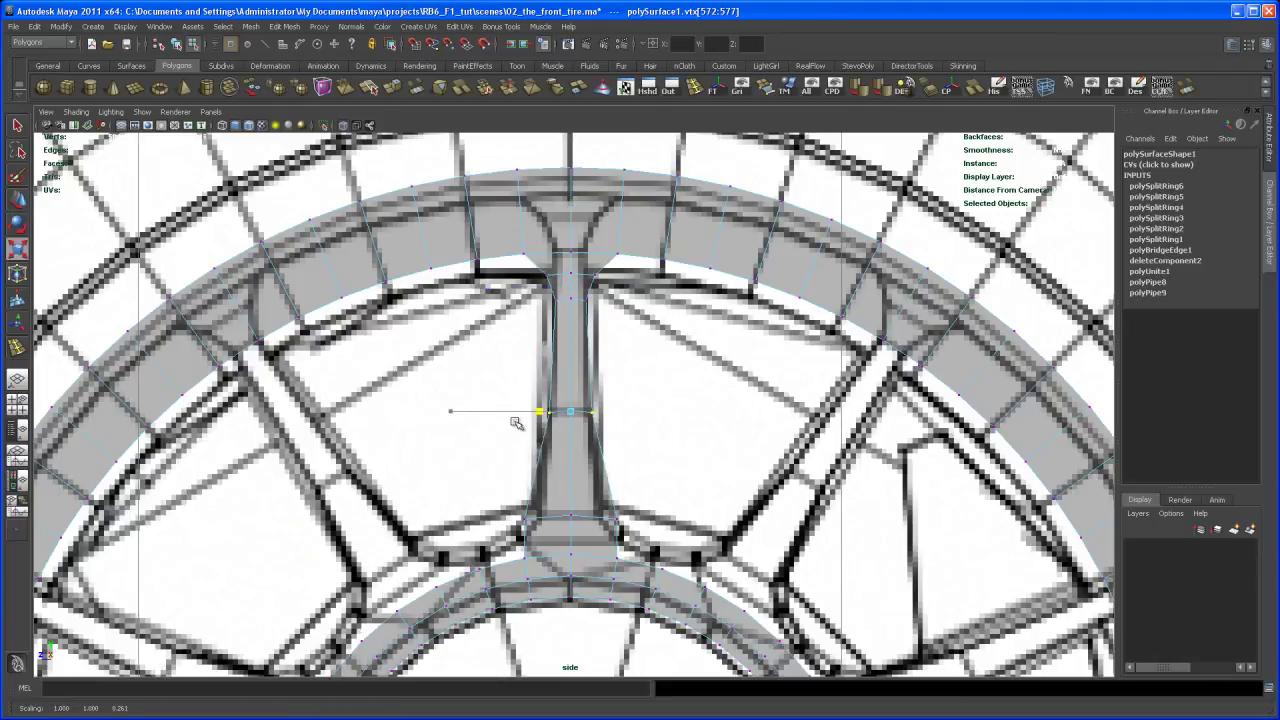
pyautogui.moveTo(508, 497); pyautogui.dragTo(628, 536)
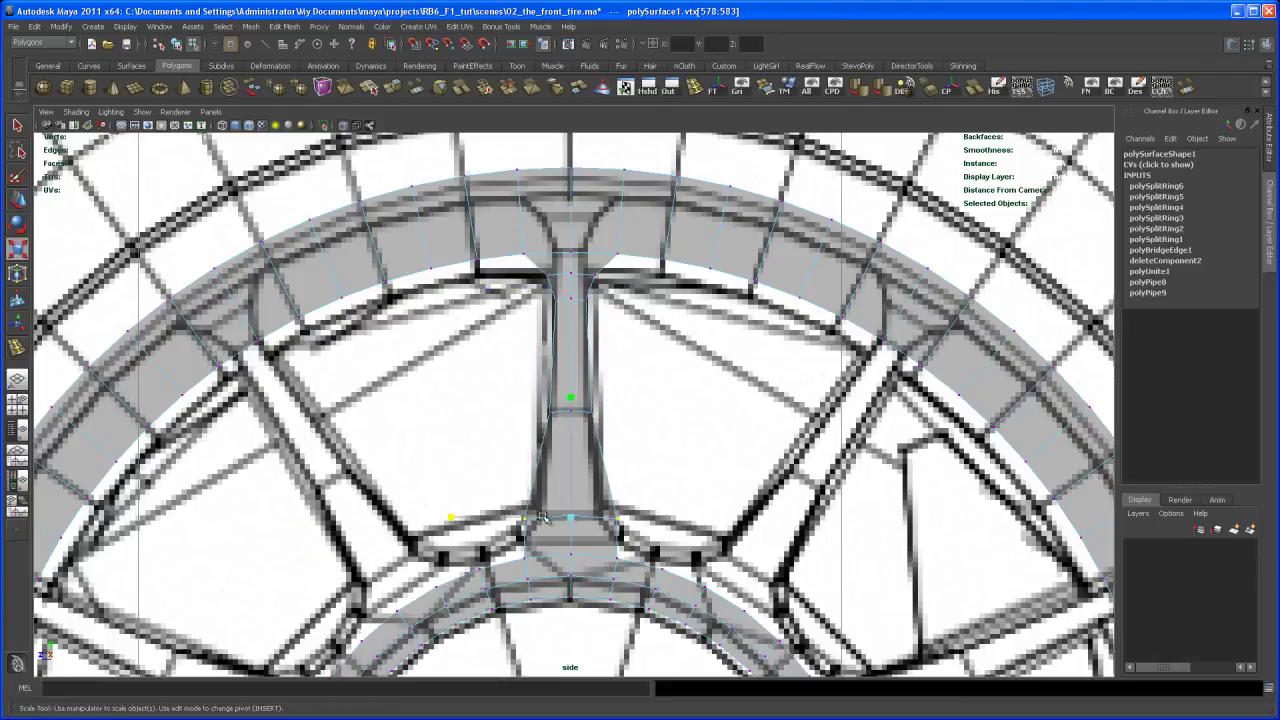
pyautogui.moveTo(455, 522); pyautogui.dragTo(490, 522)
# Step: Raise the vertices where the spoke meets the hub and spread them apart to flare the spoke's base
pyautogui.keyDown('alt'); pyautogui.moveTo(568, 578); pyautogui.dragTo(677, 641, button='right'); pyautogui.keyUp('alt')
pyautogui.keyDown('alt'); pyautogui.moveTo(677, 641); pyautogui.dragTo(649, 514, button='middle'); pyautogui.keyUp('alt')
pyautogui.moveTo(475, 373); pyautogui.dragTo(655, 399)
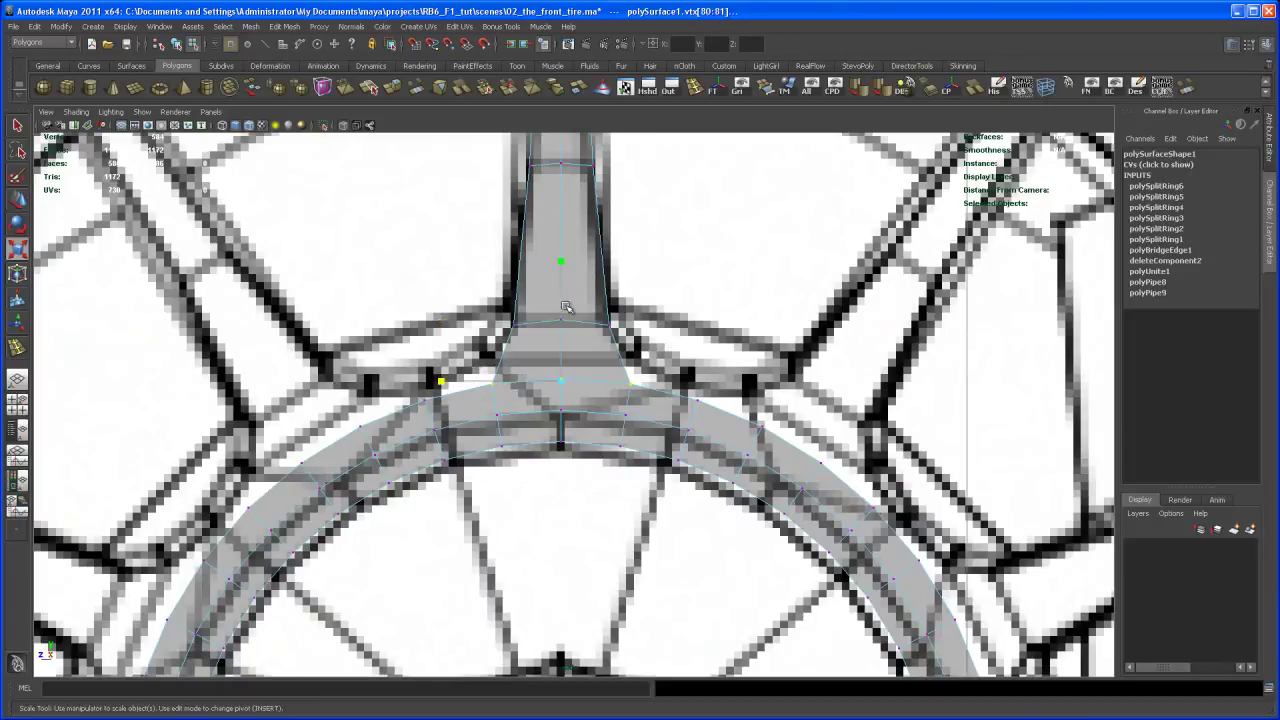
pyautogui.press('w')
pyautogui.moveTo(560, 295); pyautogui.dragTo(561, 279)
pyautogui.press('r')
pyautogui.moveTo(441, 367); pyautogui.dragTo(414, 370)
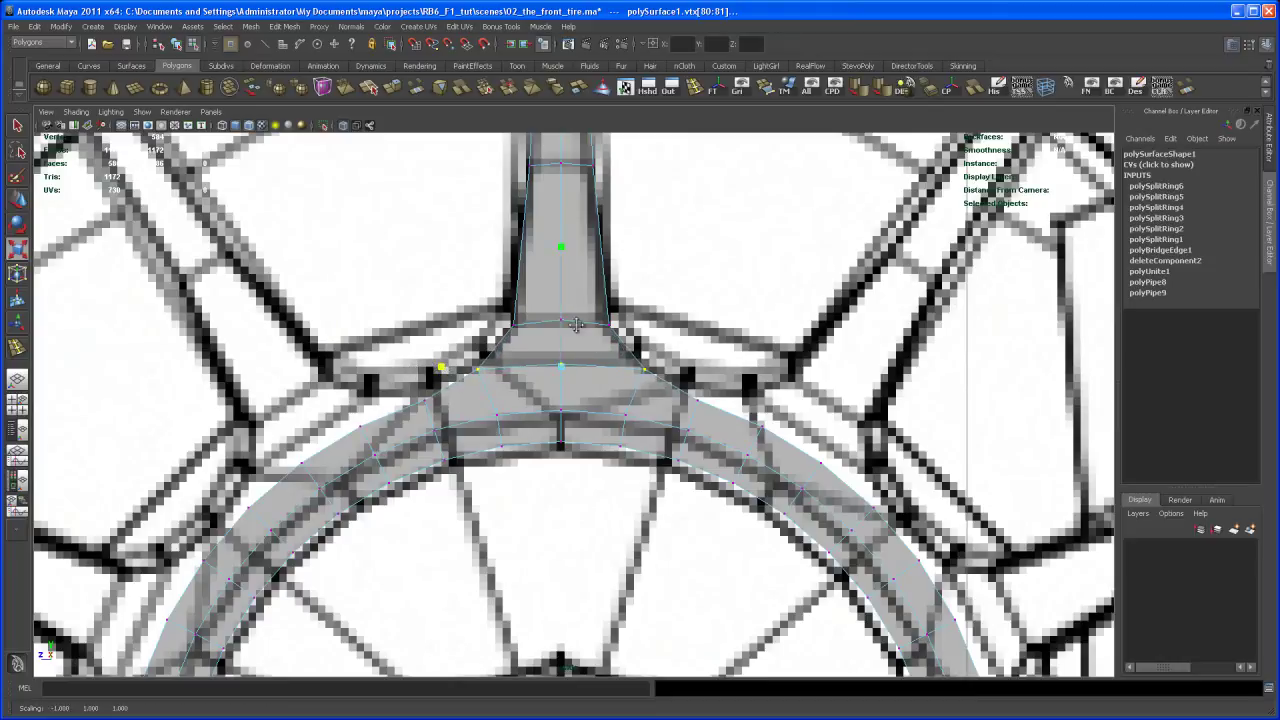
# Step: Return the mesh to object mode and inspect the shaped spoke from several angles in the full perspective view
pyautogui.keyDown('alt'); pyautogui.moveTo(578, 325); pyautogui.dragTo(540, 256, button='right'); pyautogui.keyUp('alt')
pyautogui.press('space')
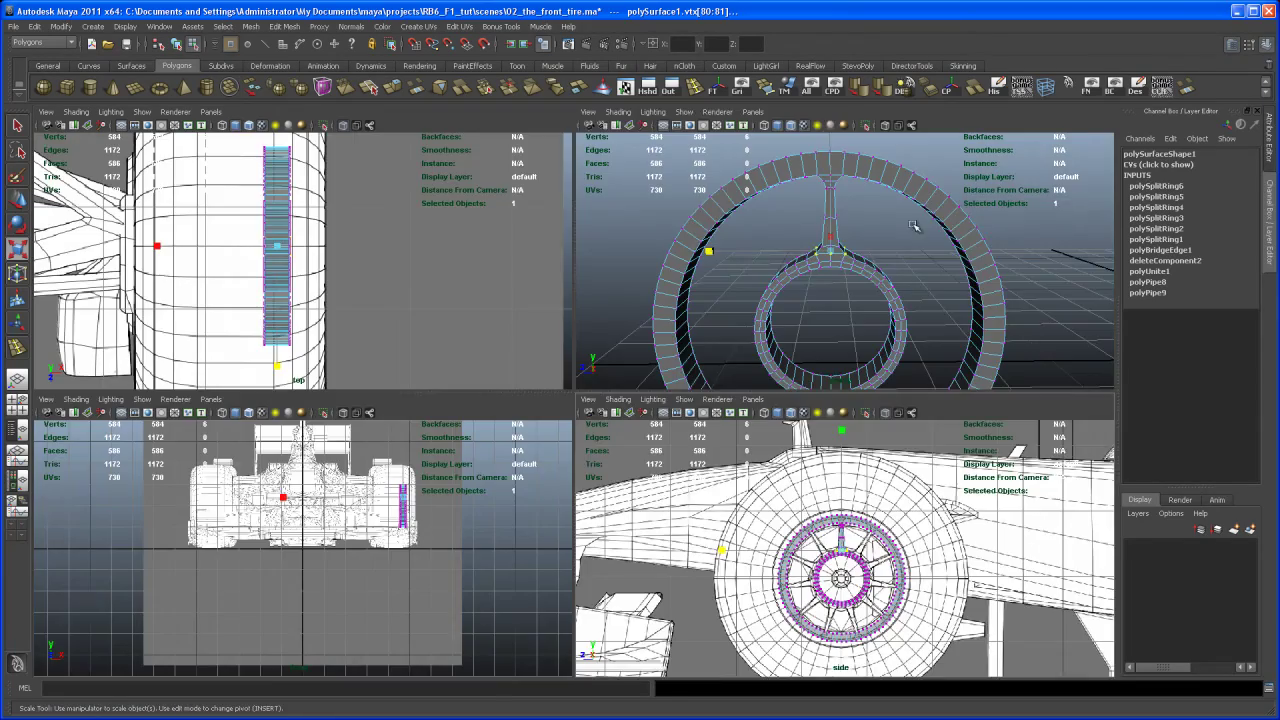
pyautogui.press('space')
pyautogui.press('space')
pyautogui.keyDown('alt'); pyautogui.moveTo(643, 400); pyautogui.dragTo(600, 371); pyautogui.keyUp('alt')
pyautogui.press('q')
pyautogui.moveTo(594, 372); pyautogui.dragTo(614, 366, button='right')
pyautogui.press('F8')
pyautogui.keyDown('alt'); pyautogui.moveTo(614, 366); pyautogui.dragTo(579, 374); pyautogui.keyUp('alt')
pyautogui.moveTo(579, 371)
pyautogui.keyDown('alt'); pyautogui.mouseDown()
pyautogui.moveTo(749, 343)
pyautogui.moveTo(530, 356)
pyautogui.moveTo(629, 337)
pyautogui.moveTo(563, 360)
pyautogui.moveTo(577, 391)
pyautogui.moveTo(599, 382)
pyautogui.mouseUp(); pyautogui.keyUp('alt')
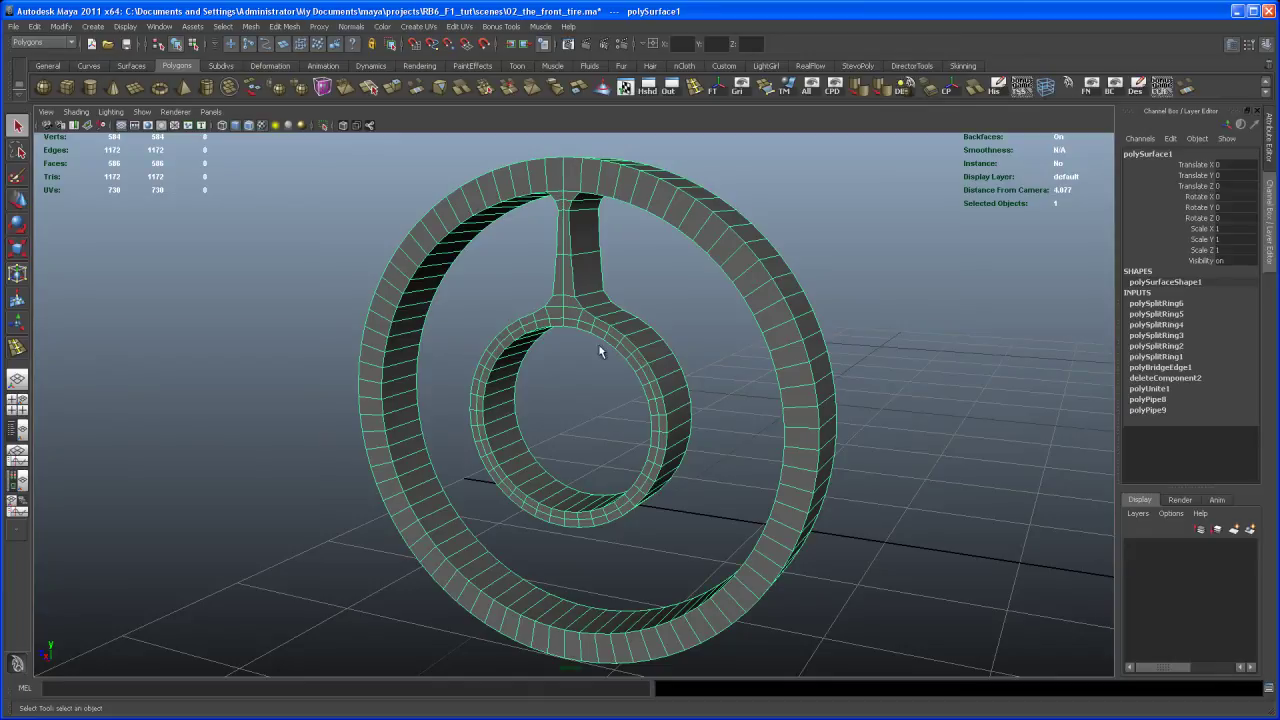
pyautogui.moveTo(603, 397)
pyautogui.keyDown('alt'); pyautogui.mouseDown()
pyautogui.moveTo(563, 400)
pyautogui.moveTo(542, 446)
pyautogui.moveTo(586, 443)
pyautogui.moveTo(584, 407)
pyautogui.mouseUp(); pyautogui.keyUp('alt')
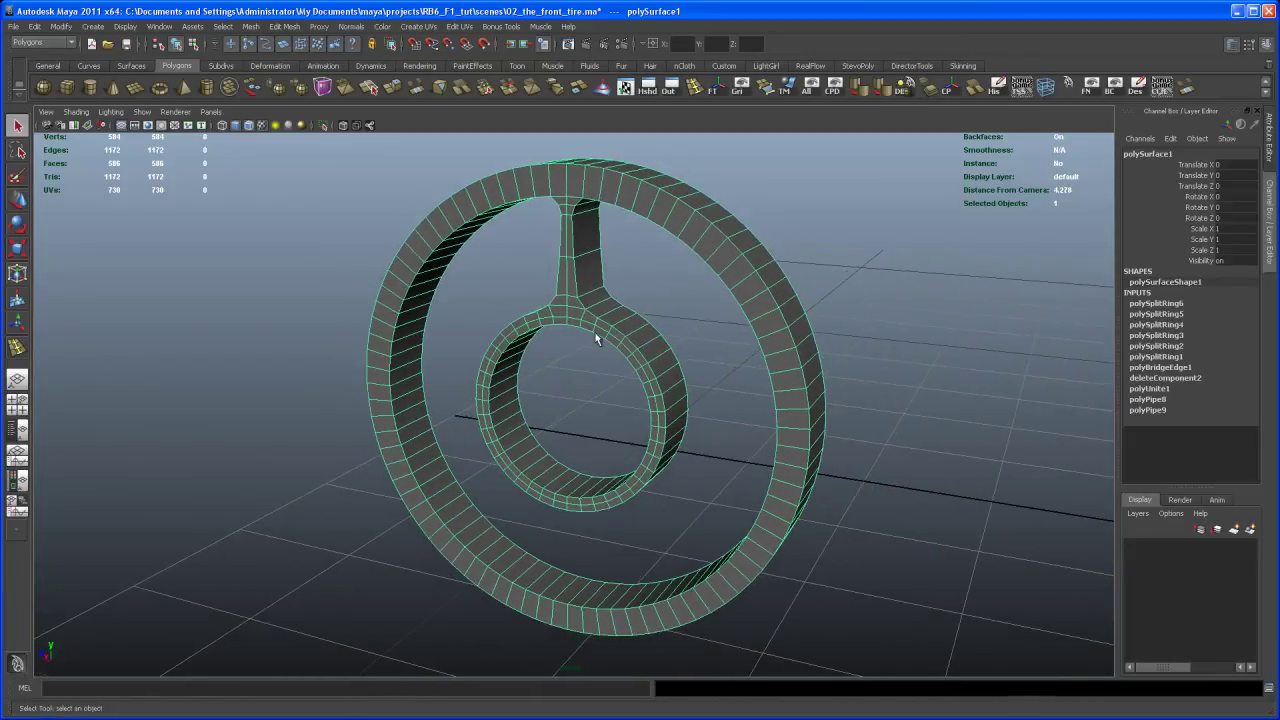